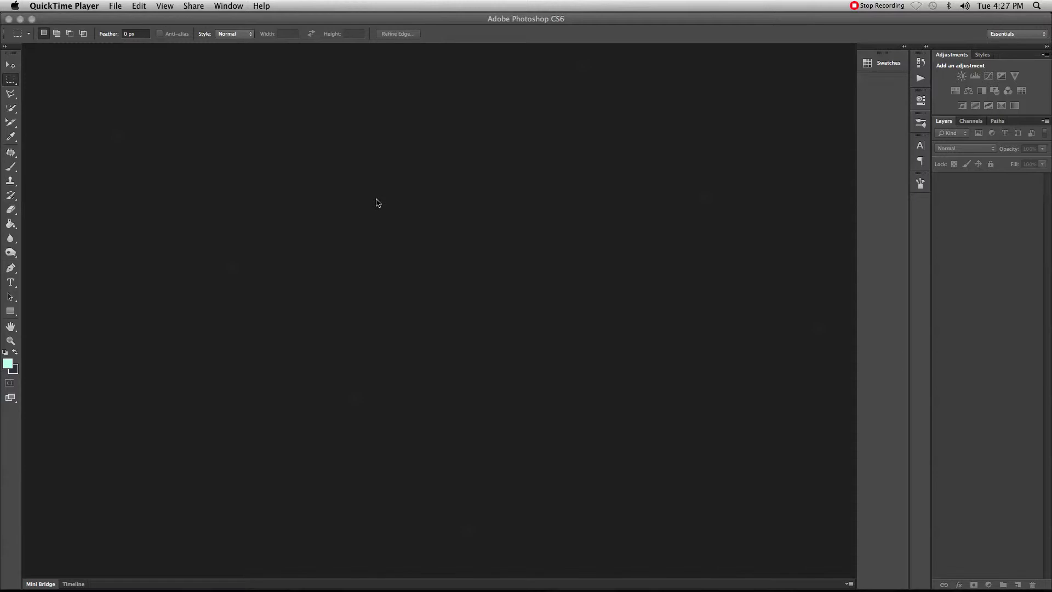
- Open the image bricks.jpg from the Desktop folder
{"action": "double_click", "coordinate": [433, 241]}
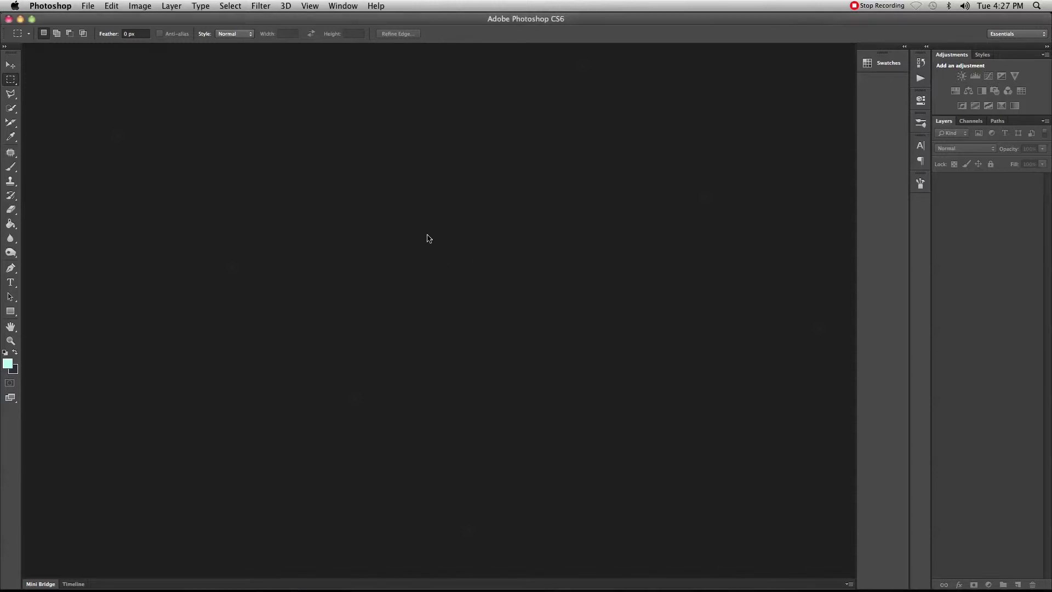
{"action": "left_click", "coordinate": [675, 171]}
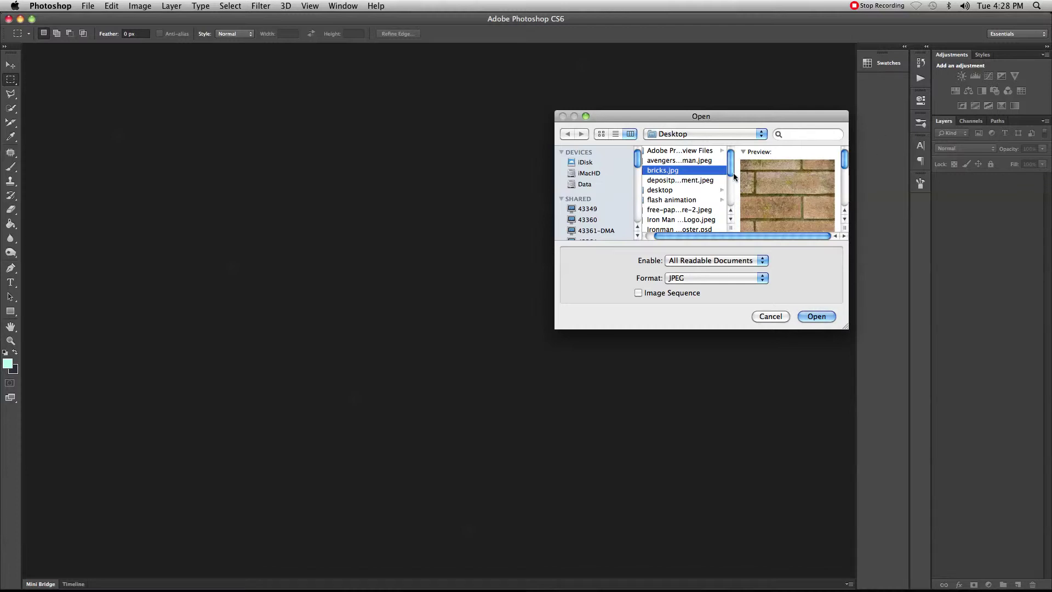
{"action": "left_click", "coordinate": [817, 317]}
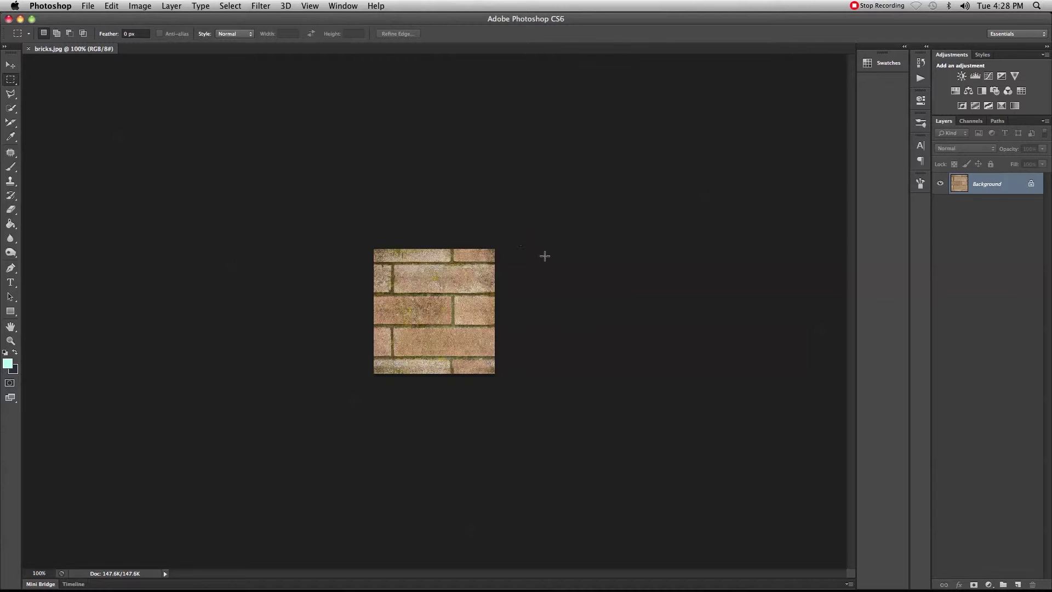
- Select the entire brick image and define it as a pattern named "bricks"
{"action": "left_click_drag", "start_coordinate": [505, 248], "coordinate": [365, 402]}
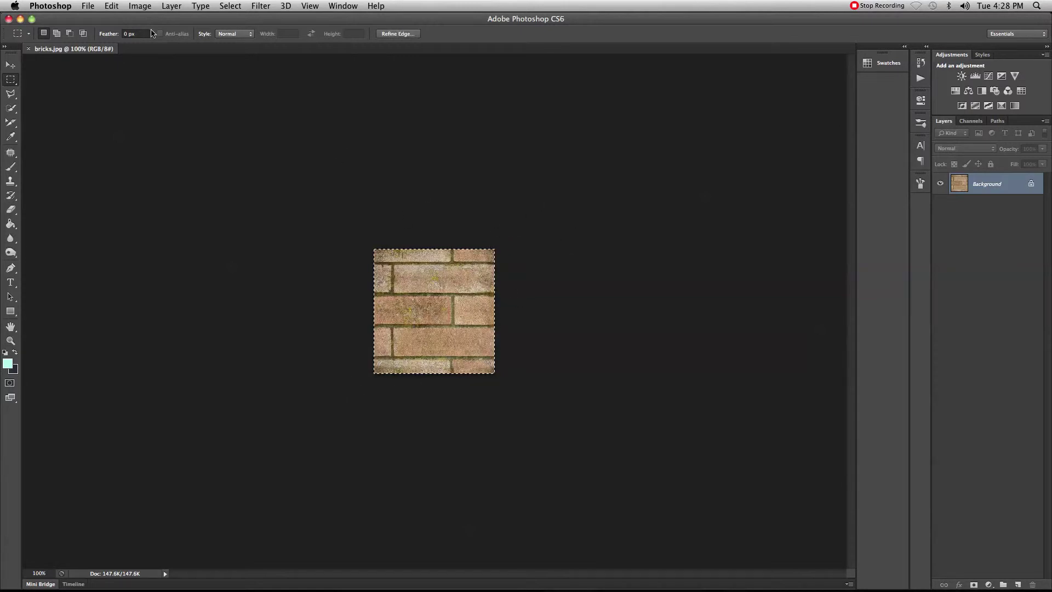
{"action": "left_click", "coordinate": [113, 7]}
{"action": "mouse_move", "coordinate": [171, 6]}
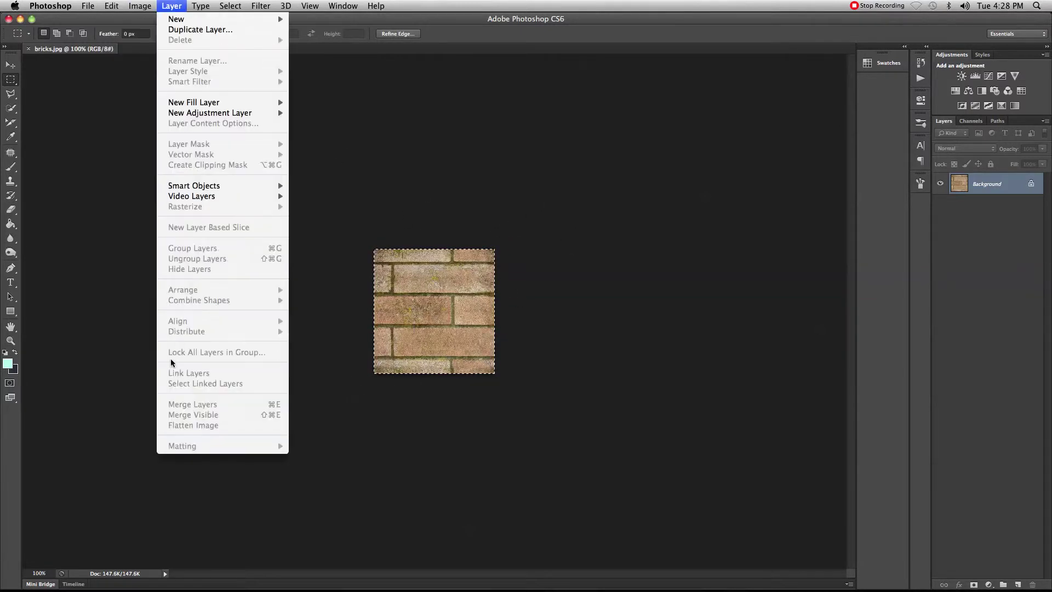
{"action": "mouse_move", "coordinate": [113, 6]}
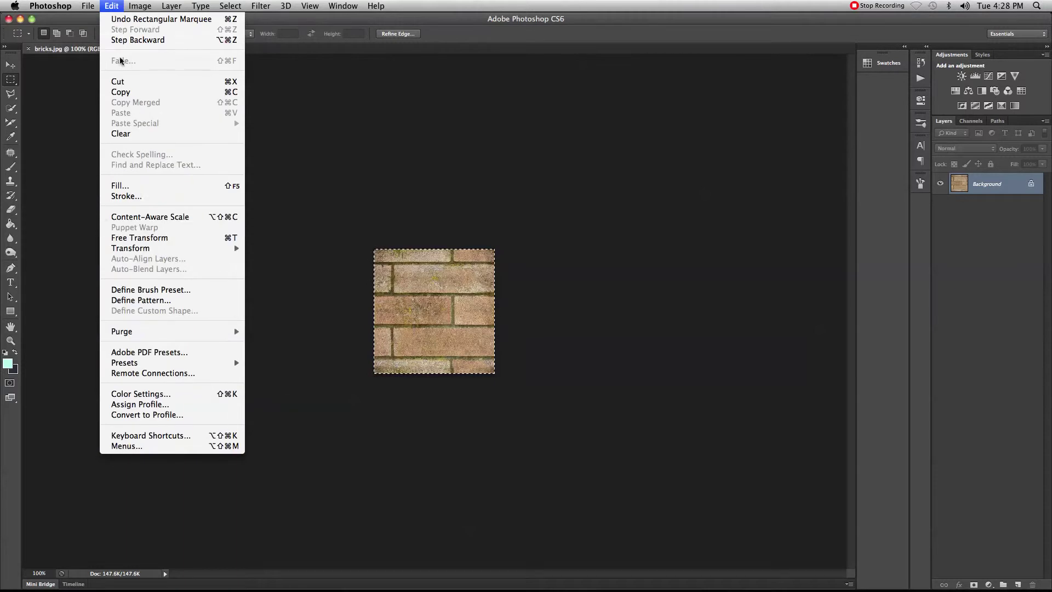
{"action": "left_click", "coordinate": [111, 301]}
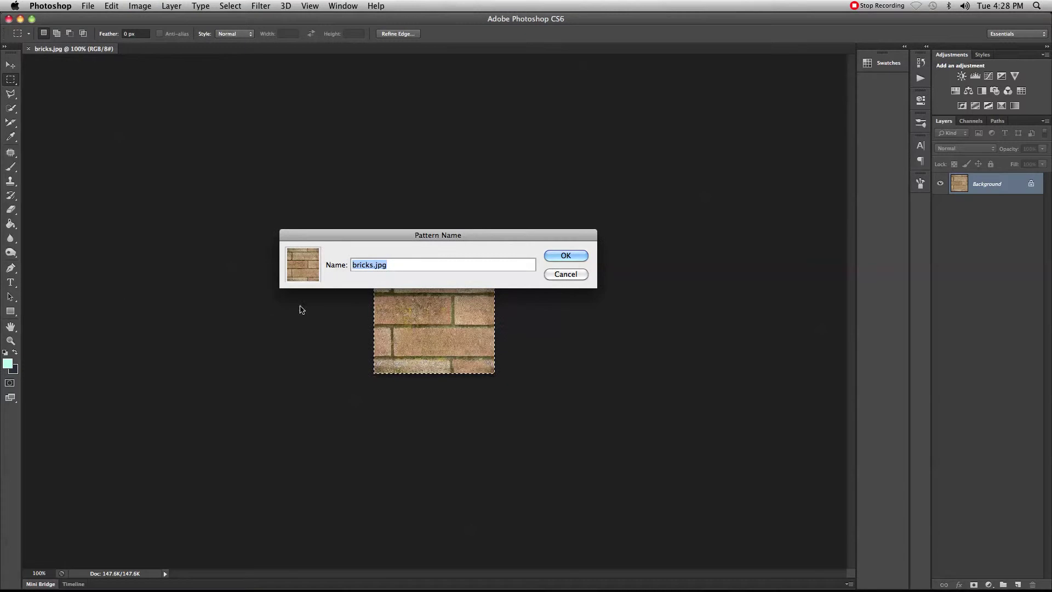
{"action": "left_click_drag", "start_coordinate": [388, 265], "coordinate": [373, 267]}
{"action": "key", "text": "BackSpace"}
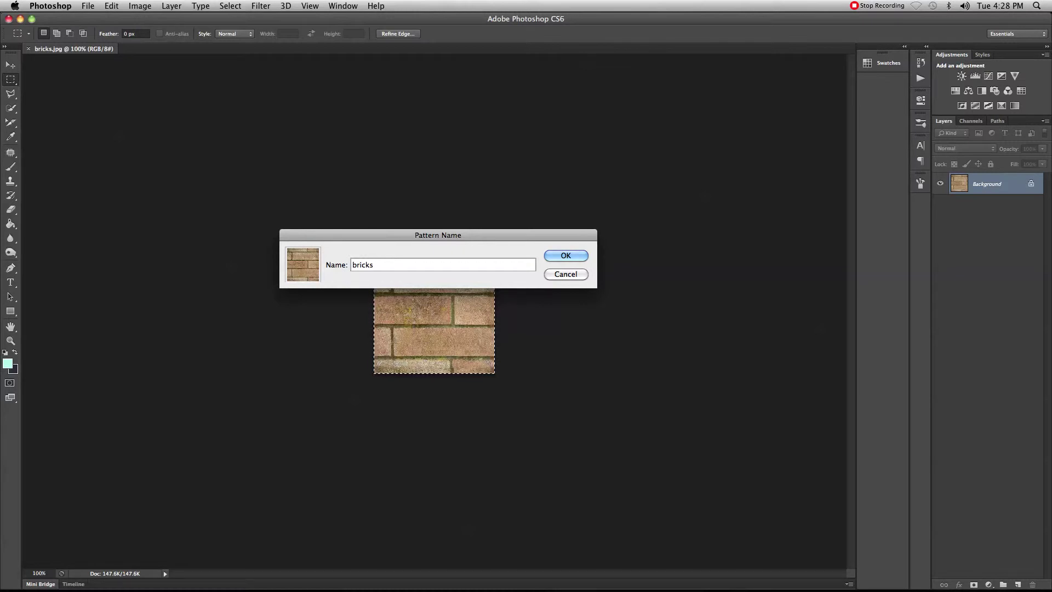
{"action": "key", "text": "Return"}
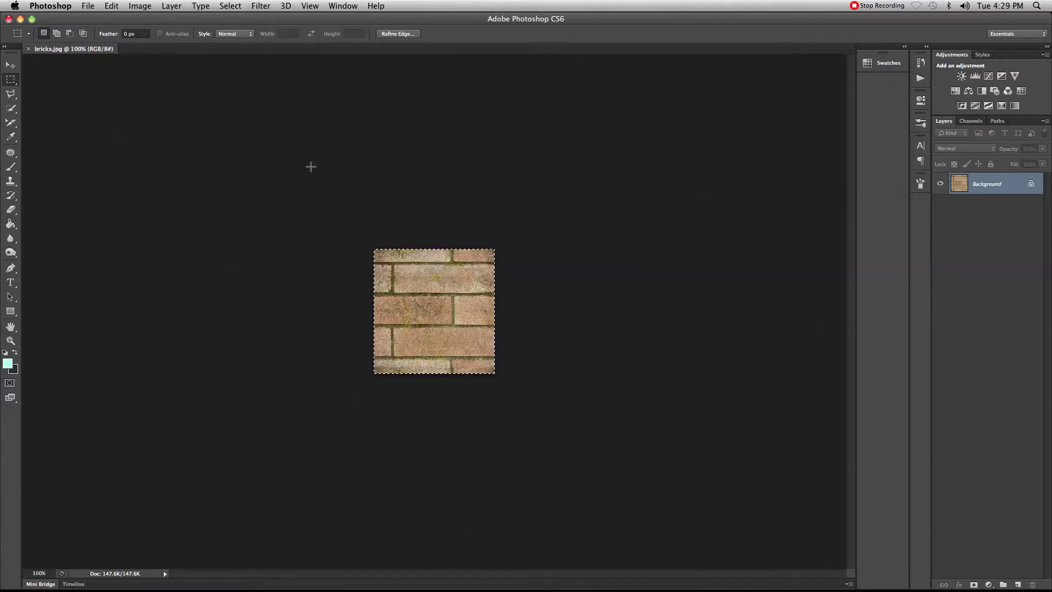
- Create a 1280 x 1024 pixel Web document with a white background and add an empty layer to it
{"action": "key", "text": "super+n"}
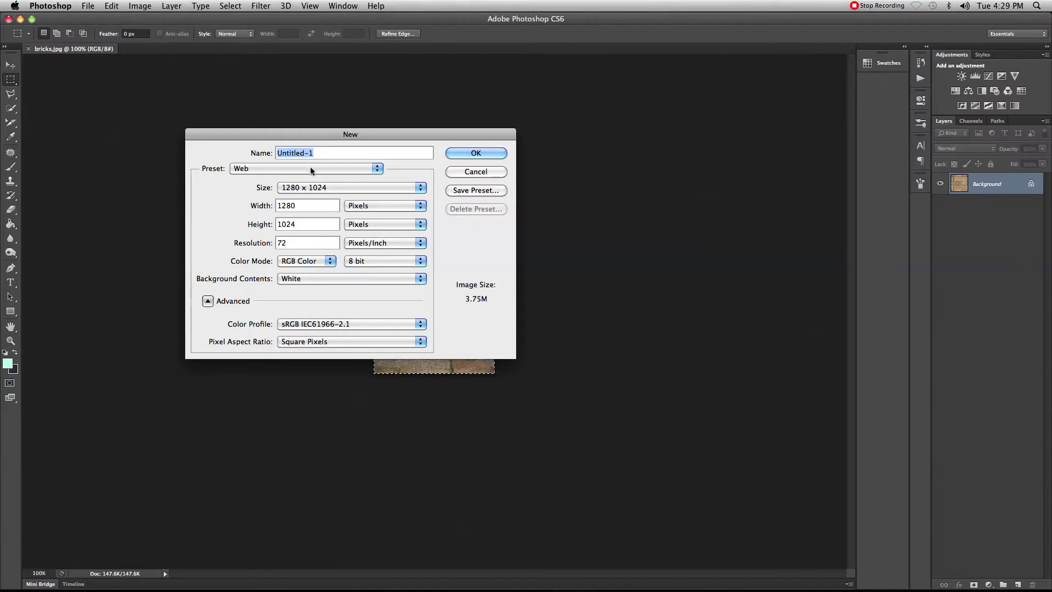
{"action": "left_click", "coordinate": [345, 168]}
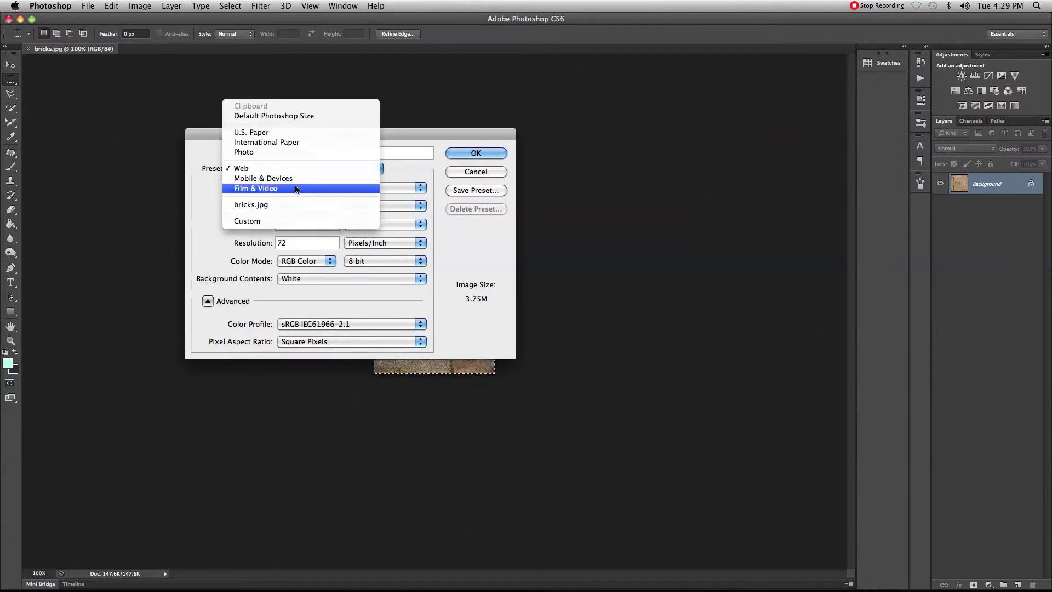
{"action": "left_click", "coordinate": [444, 132]}
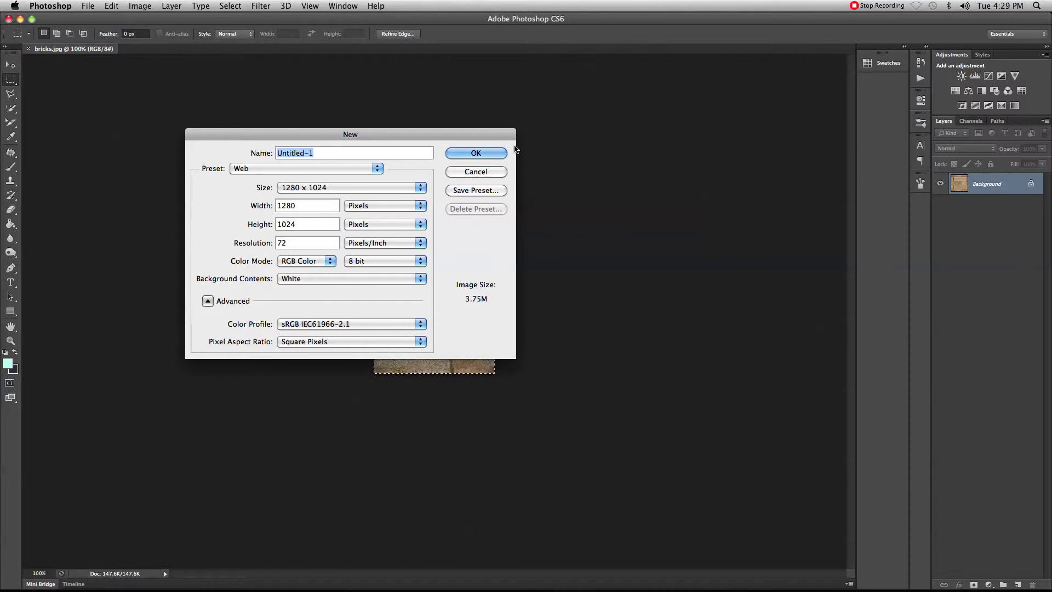
{"action": "left_click", "coordinate": [498, 150]}
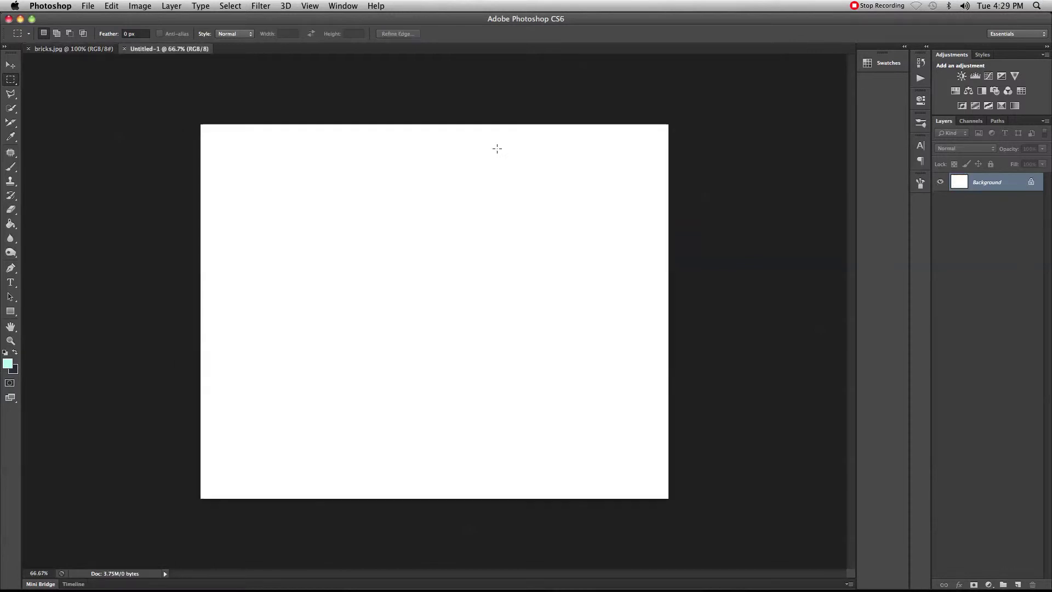
{"action": "left_click", "coordinate": [1018, 585]}
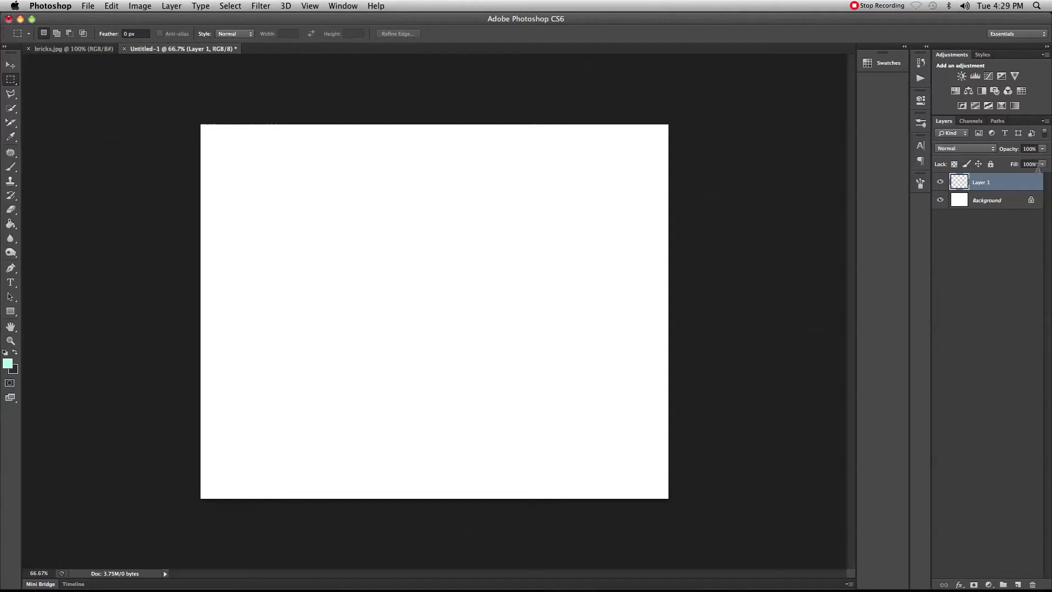
{"action": "right_click", "coordinate": [950, 183]}
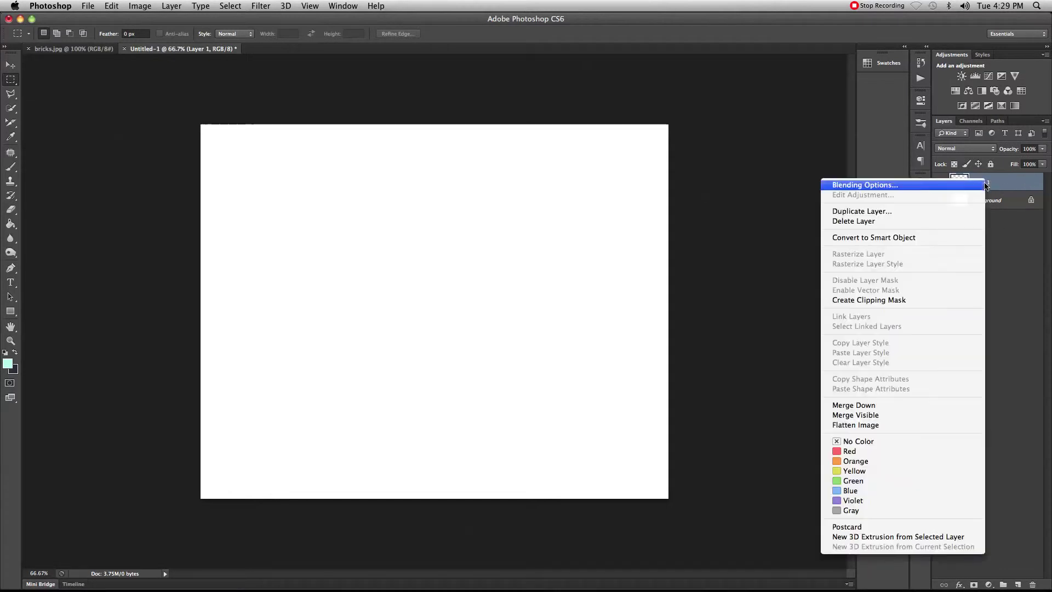
{"action": "left_click", "coordinate": [949, 185]}
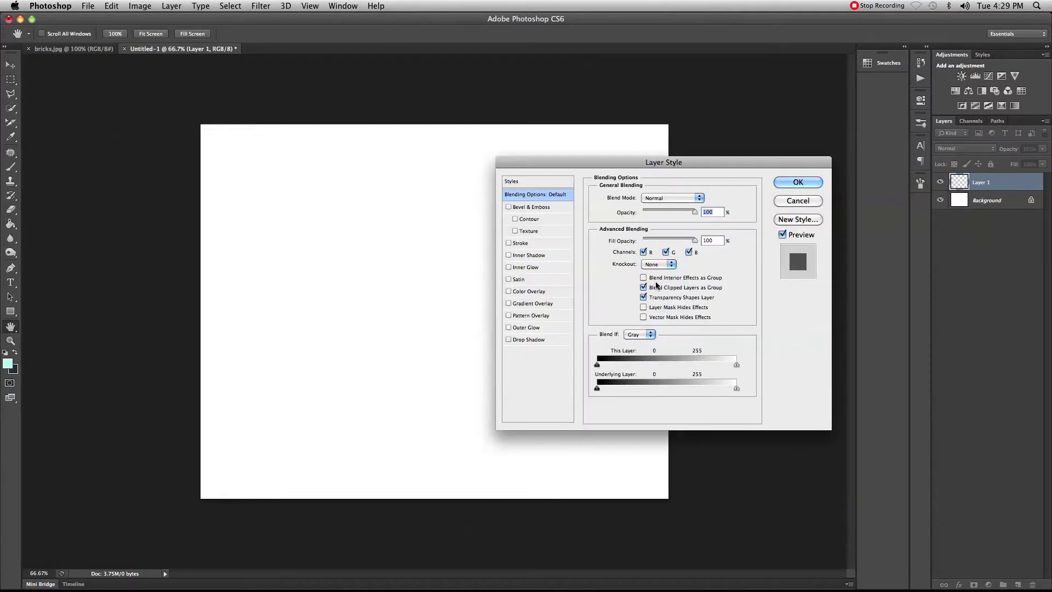
{"action": "left_click", "coordinate": [519, 317]}
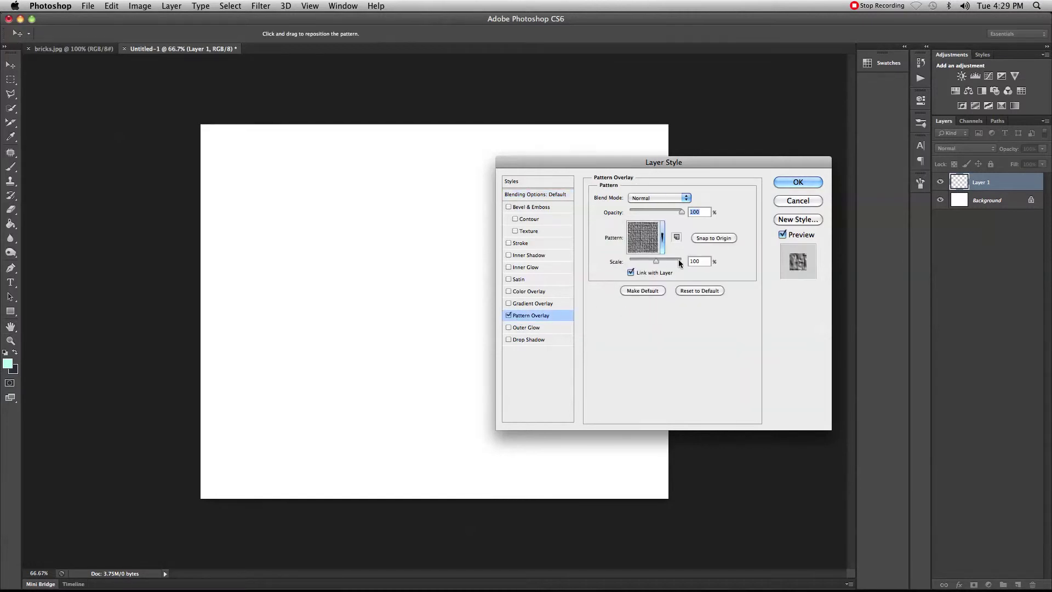
{"action": "mouse_move", "coordinate": [656, 262]}
{"action": "left_mouse_down"}
{"action": "mouse_move", "coordinate": [667, 266]}
{"action": "mouse_move", "coordinate": [618, 264]}
{"action": "mouse_move", "coordinate": [660, 259]}
{"action": "mouse_move", "coordinate": [648, 261]}
{"action": "left_mouse_up"}
{"action": "left_click", "coordinate": [808, 201]}
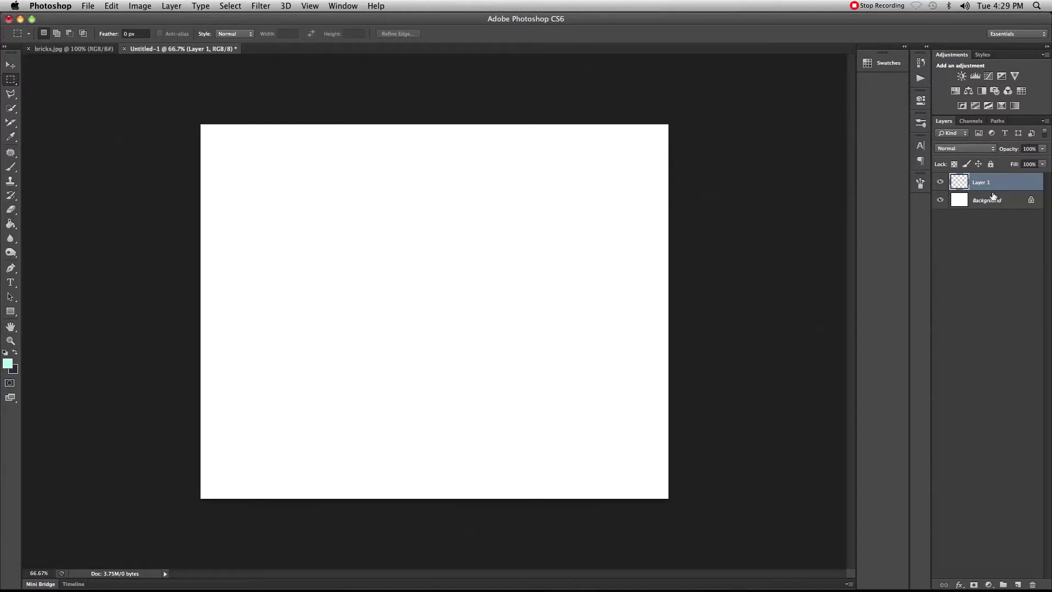
- Fill the new layer with the mint foreground color and apply a Pattern Overlay using the newly defined bricks pattern
{"action": "key", "text": "alt+BackSpace"}
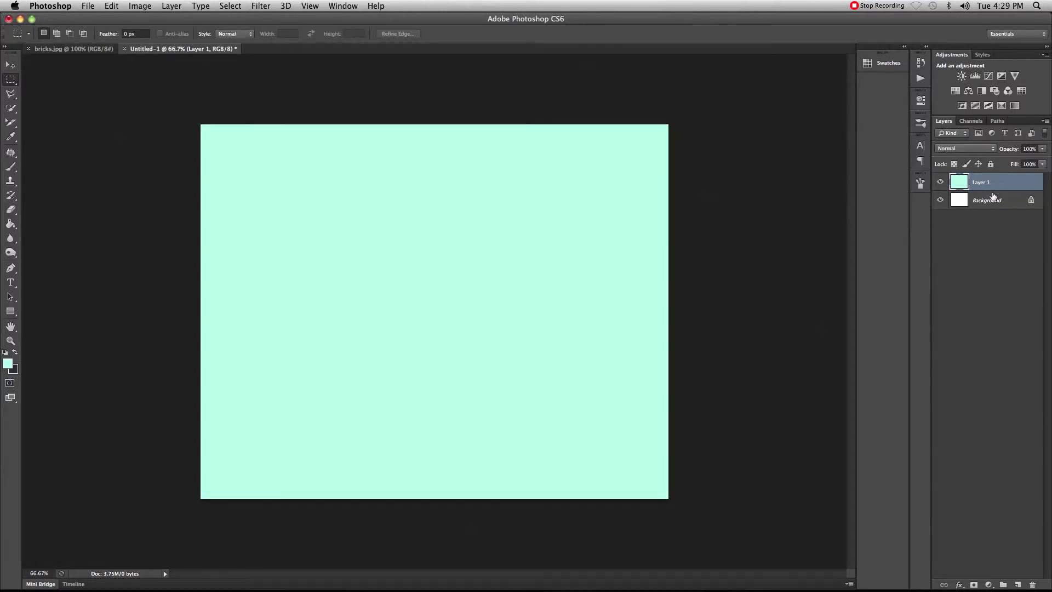
{"action": "right_click", "coordinate": [991, 195]}
{"action": "left_click", "coordinate": [949, 188]}
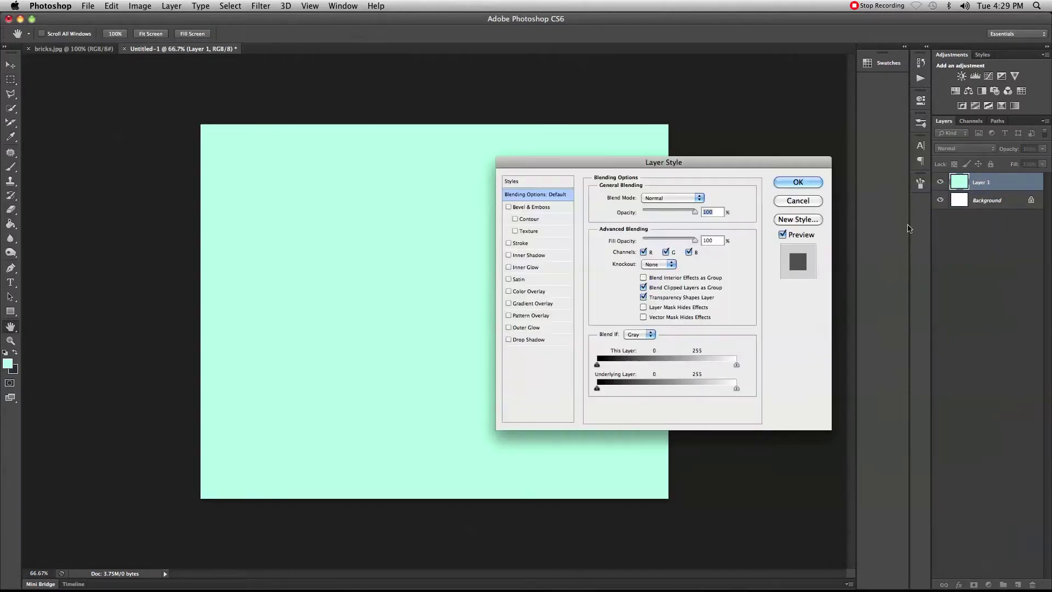
{"action": "left_click", "coordinate": [509, 316]}
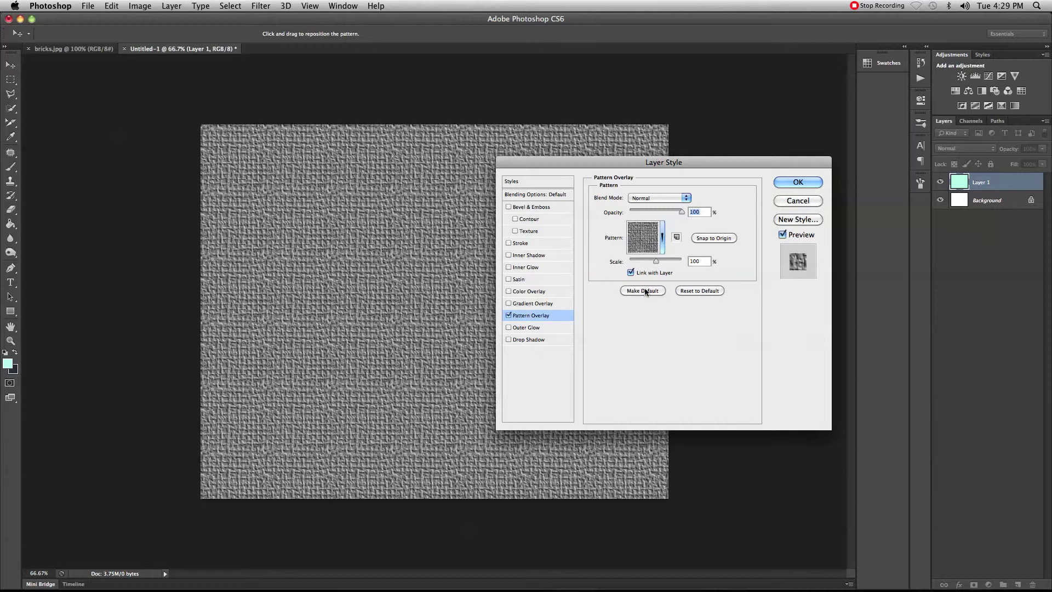
{"action": "left_click", "coordinate": [662, 240]}
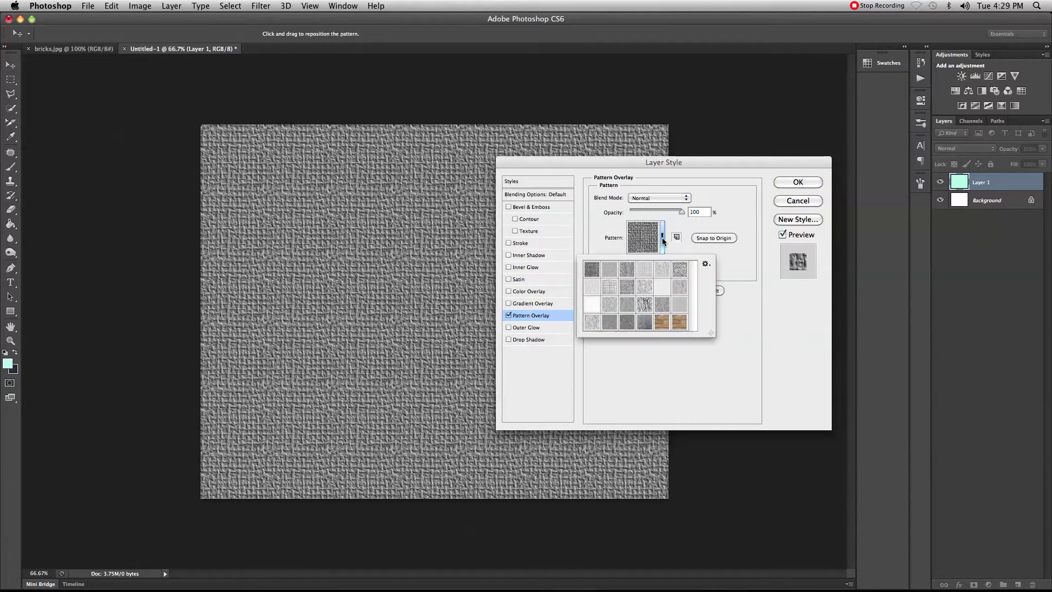
{"action": "left_click", "coordinate": [680, 325]}
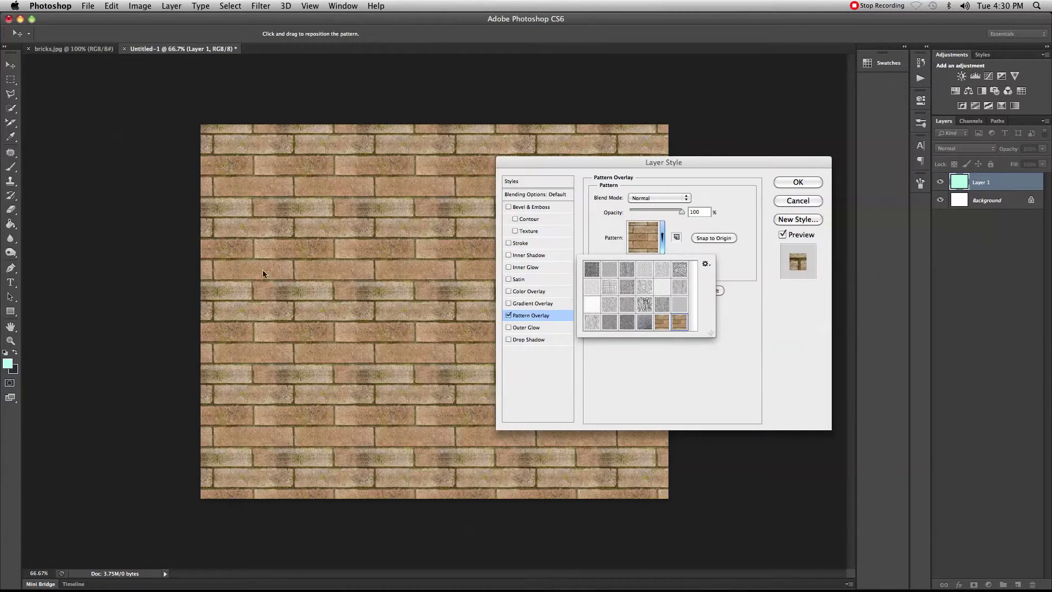
- Set the brick Pattern Overlay's scale to 89% and apply the layer style
{"action": "left_click", "coordinate": [655, 162]}
{"action": "left_click_drag", "start_coordinate": [631, 166], "coordinate": [753, 113]}
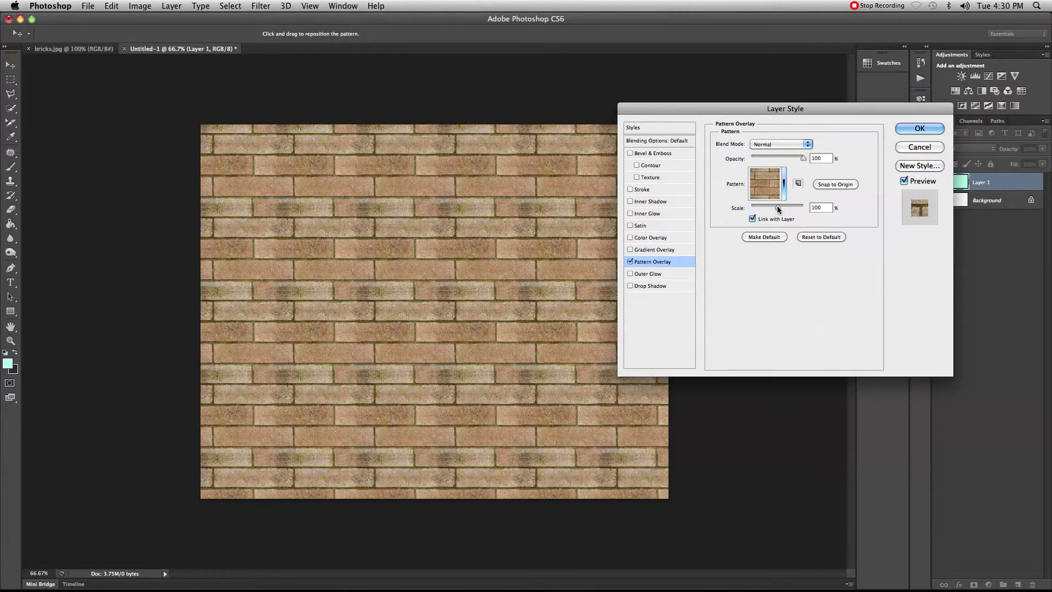
{"action": "mouse_move", "coordinate": [777, 206]}
{"action": "left_mouse_down"}
{"action": "mouse_move", "coordinate": [791, 207]}
{"action": "mouse_move", "coordinate": [765, 208]}
{"action": "mouse_move", "coordinate": [775, 207]}
{"action": "left_mouse_up"}
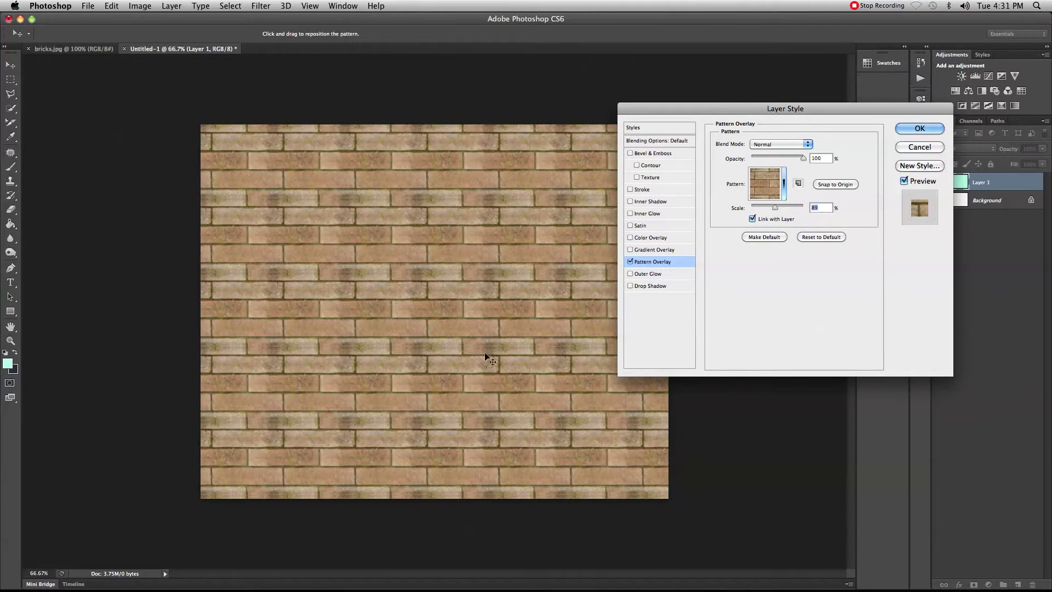
{"action": "left_click", "coordinate": [921, 129]}
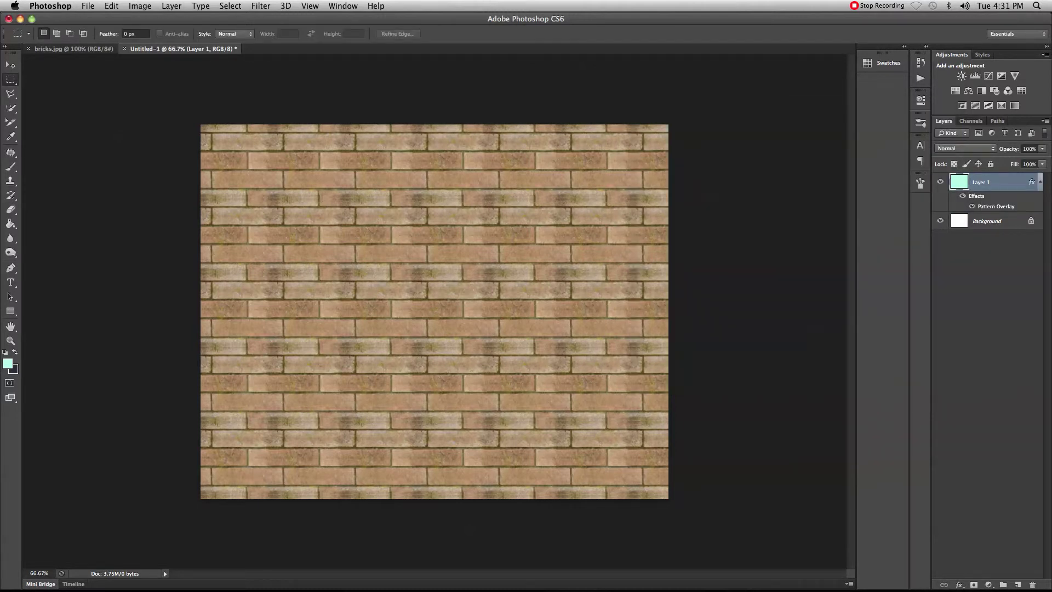
- Try rasterizing the layer style of the brick layer and undo it
{"action": "right_click", "coordinate": [991, 183]}
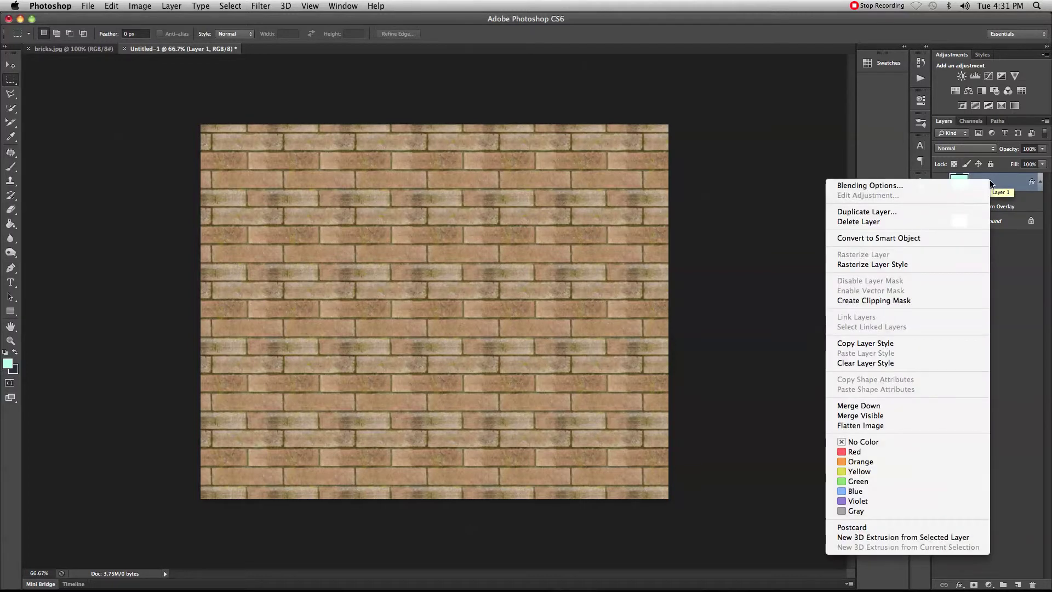
{"action": "left_click", "coordinate": [943, 265]}
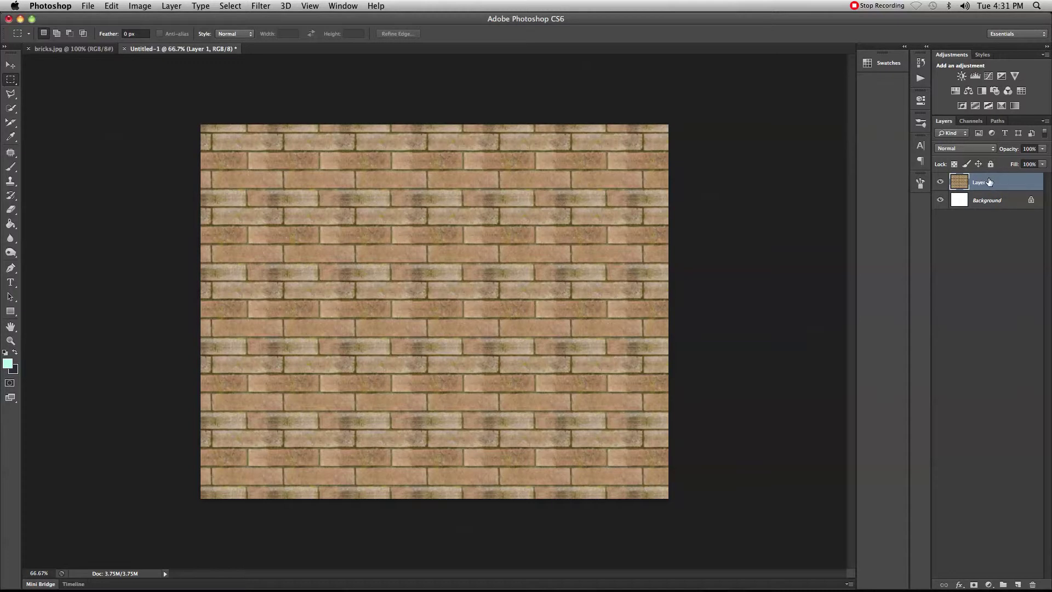
{"action": "key", "text": "super+z"}
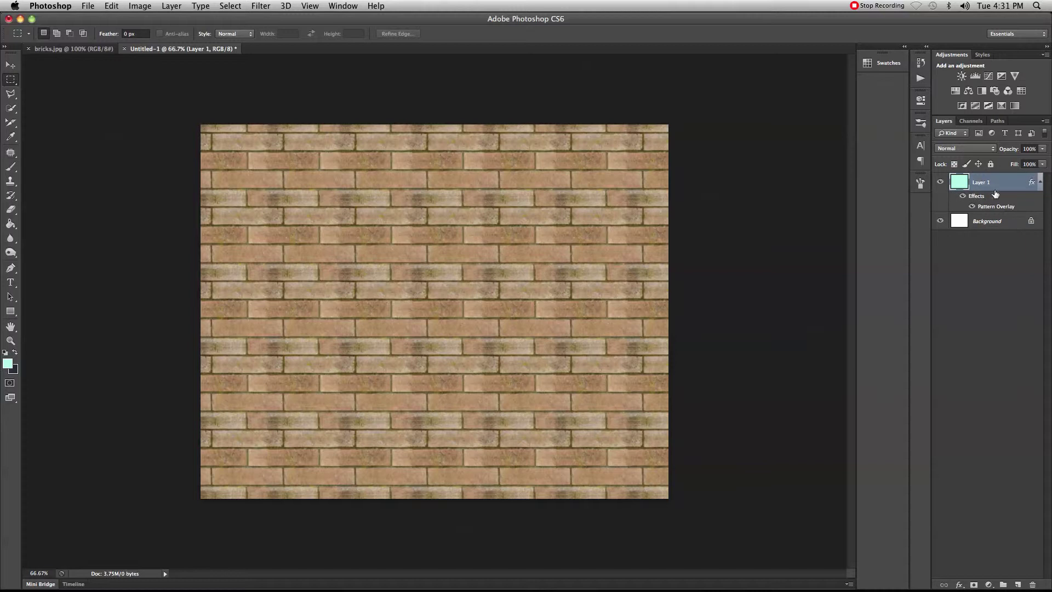
- Convert the brick layer to a smart object and open its contents for editing
{"action": "right_click", "coordinate": [995, 183]}
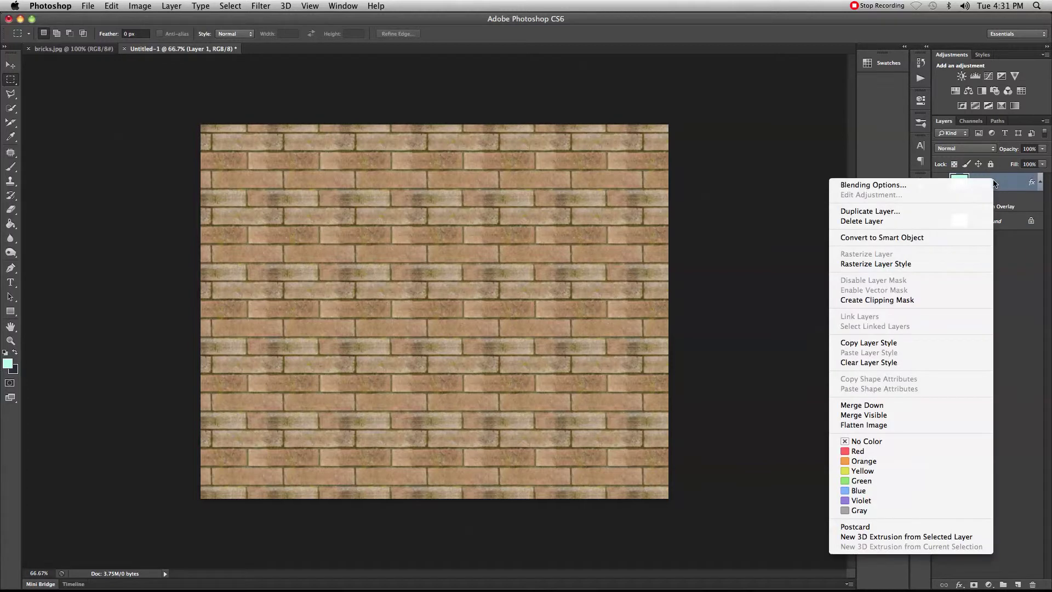
{"action": "left_click", "coordinate": [944, 238]}
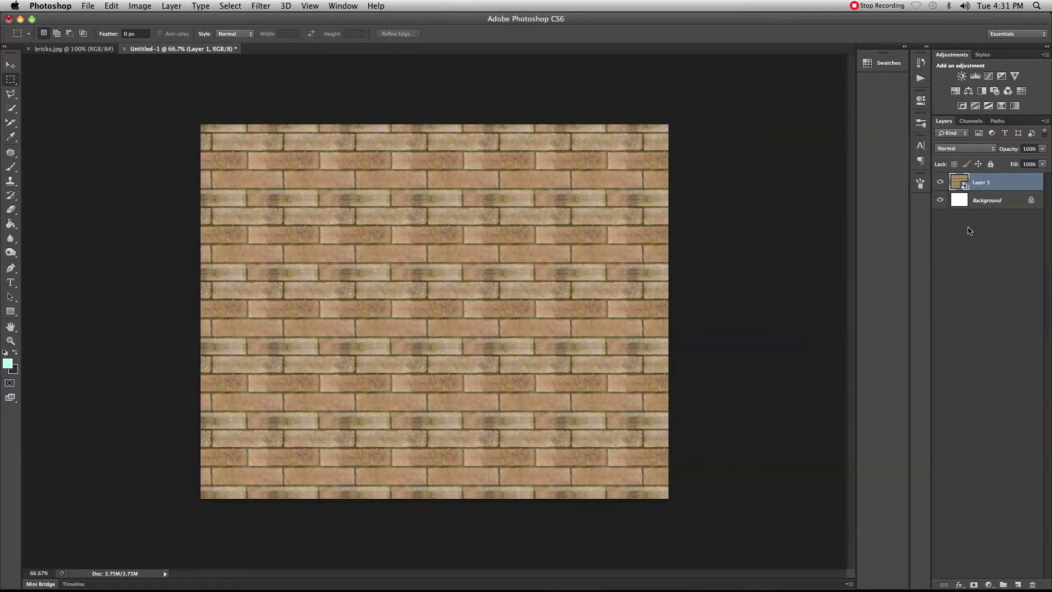
{"action": "double_click", "coordinate": [965, 186]}
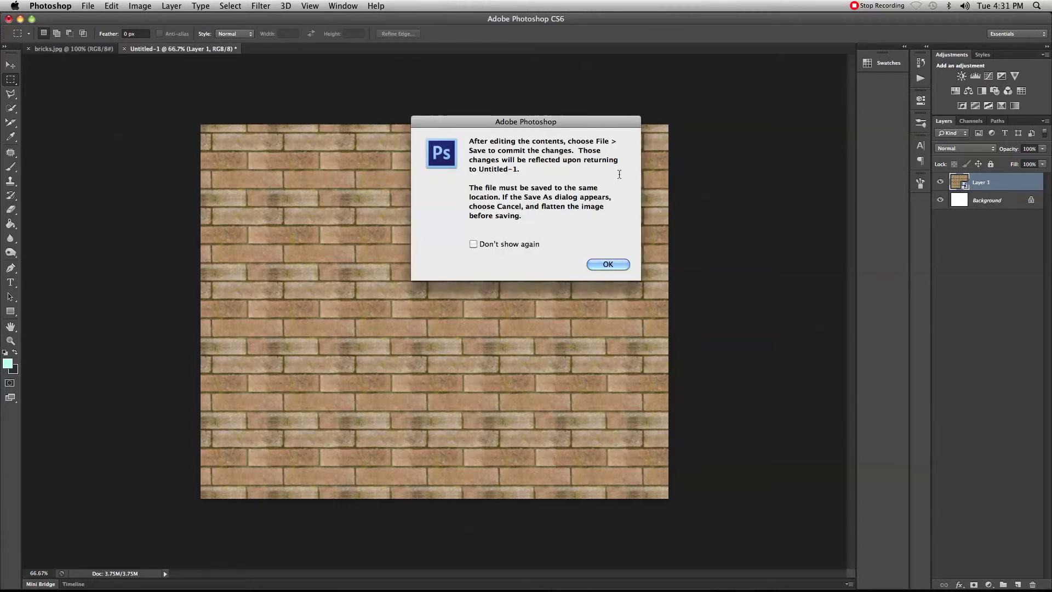
{"action": "left_click", "coordinate": [617, 264]}
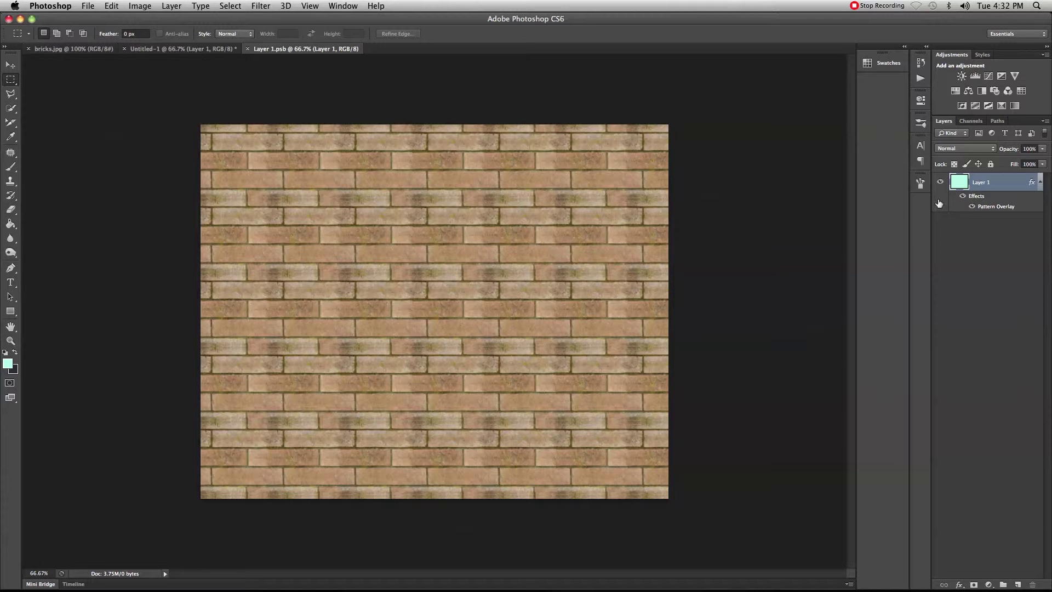
- Set the Pattern Overlay's scale to 77% in the smart object's contents, and save and close that document
{"action": "double_click", "coordinate": [976, 197]}
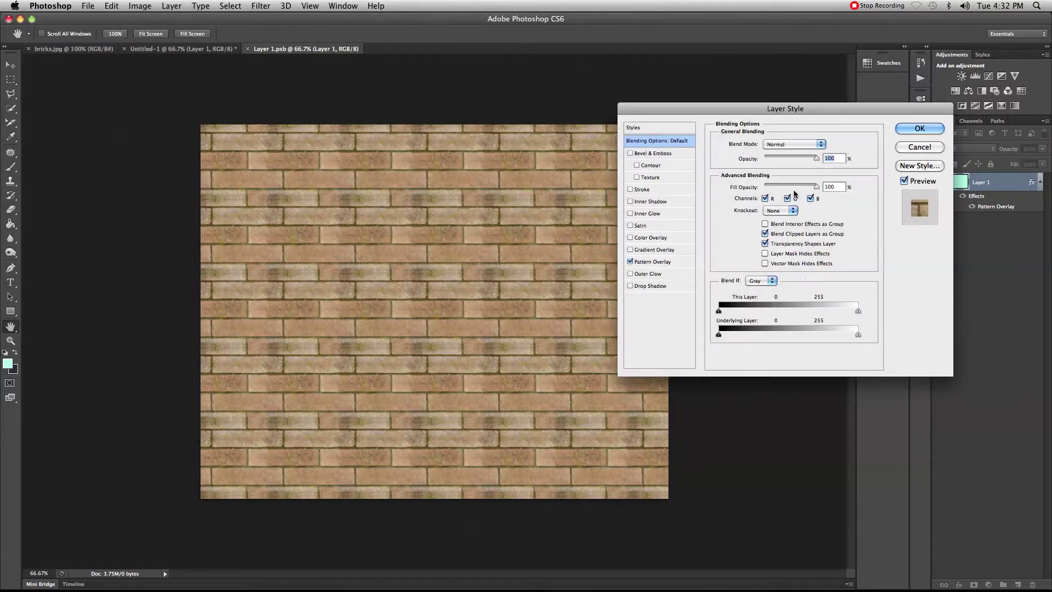
{"action": "left_click", "coordinate": [657, 262]}
{"action": "left_click_drag", "start_coordinate": [775, 207], "coordinate": [771, 210]}
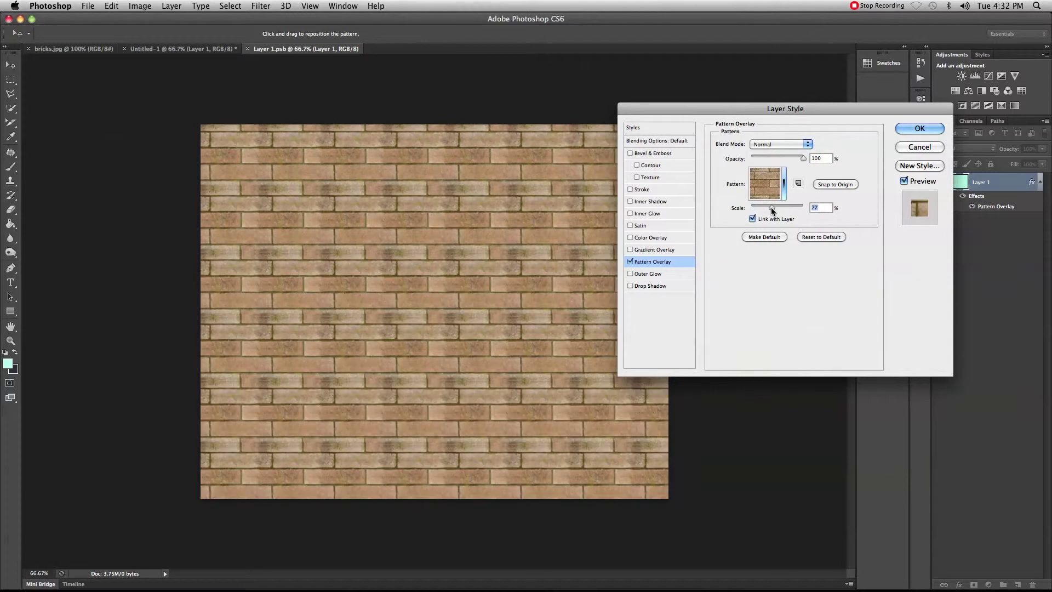
{"action": "left_click", "coordinate": [919, 128]}
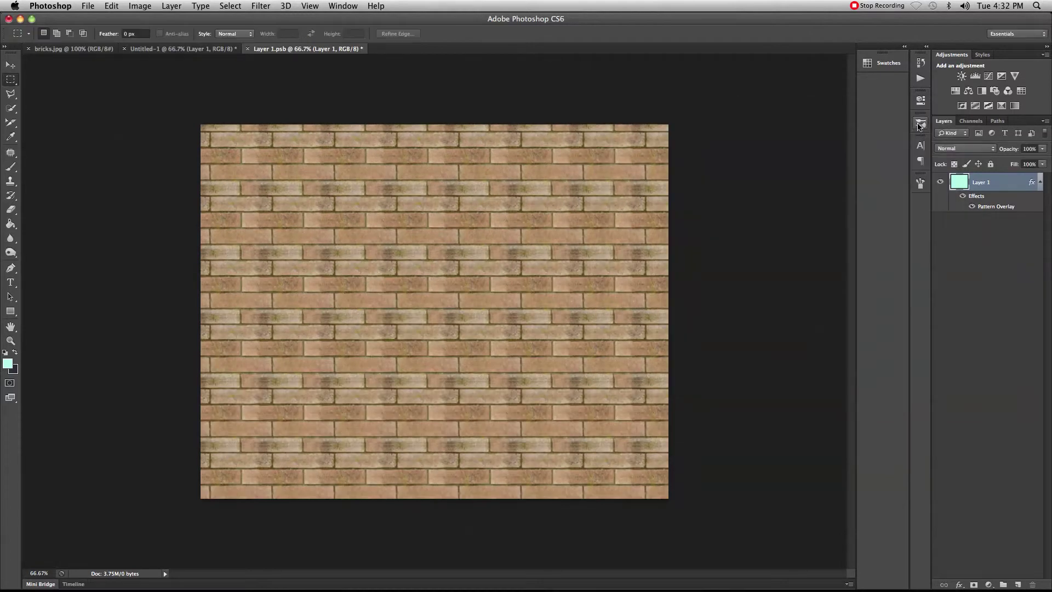
{"action": "left_click", "coordinate": [248, 50]}
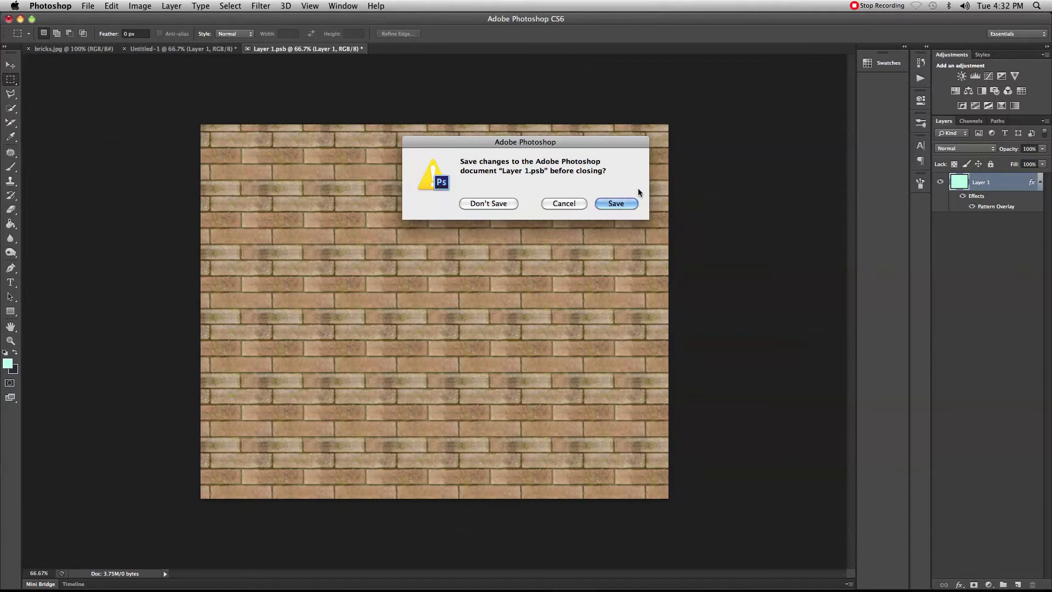
{"action": "left_click", "coordinate": [615, 204]}
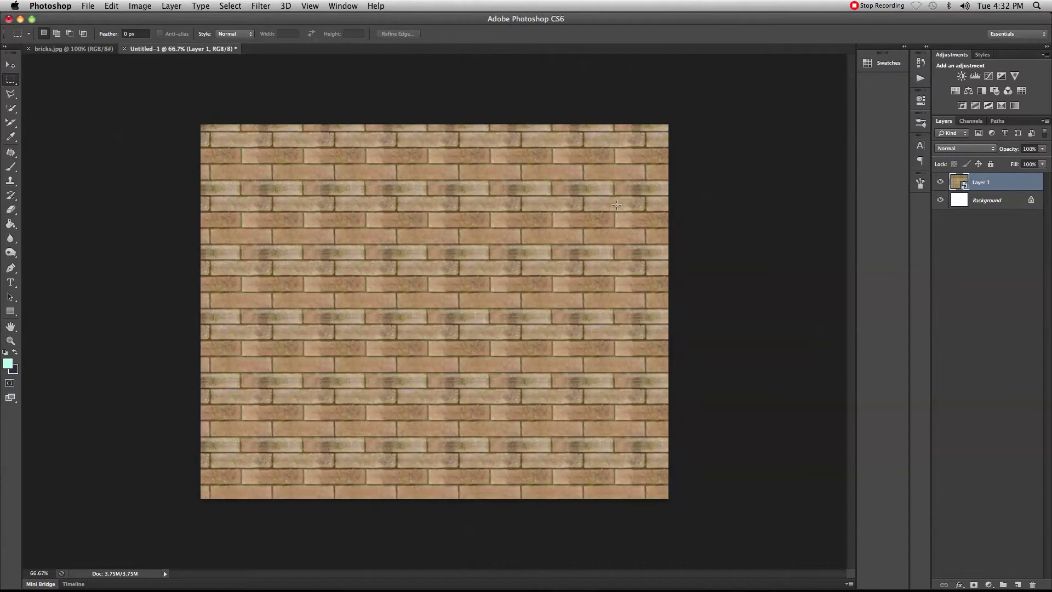
- Rename the brick smart object layer as wall
{"action": "double_click", "coordinate": [983, 184]}
{"action": "type", "text": "Wall"}
{"action": "key", "text": "Return"}
- Open the avengers-iron-man.jpeg image from the Desktop
{"action": "key", "text": "super+o"}
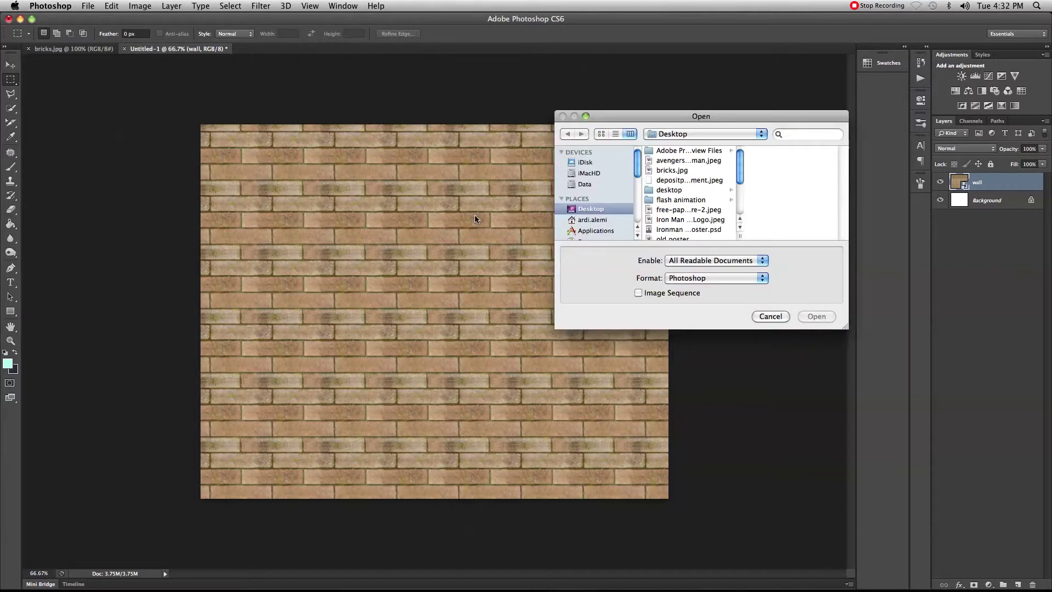
{"action": "left_click", "coordinate": [693, 160]}
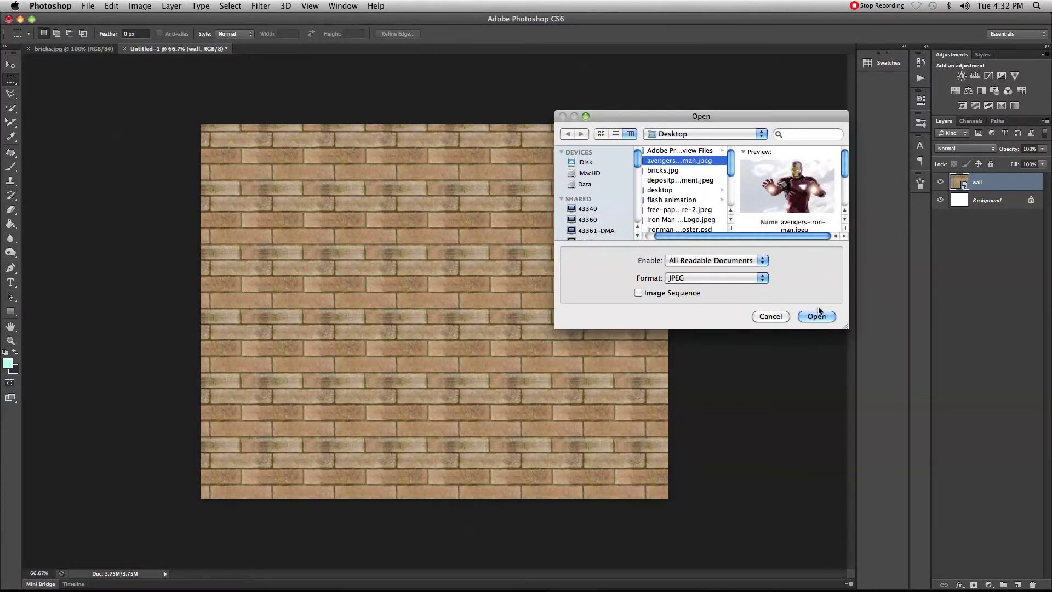
{"action": "left_click", "coordinate": [827, 318]}
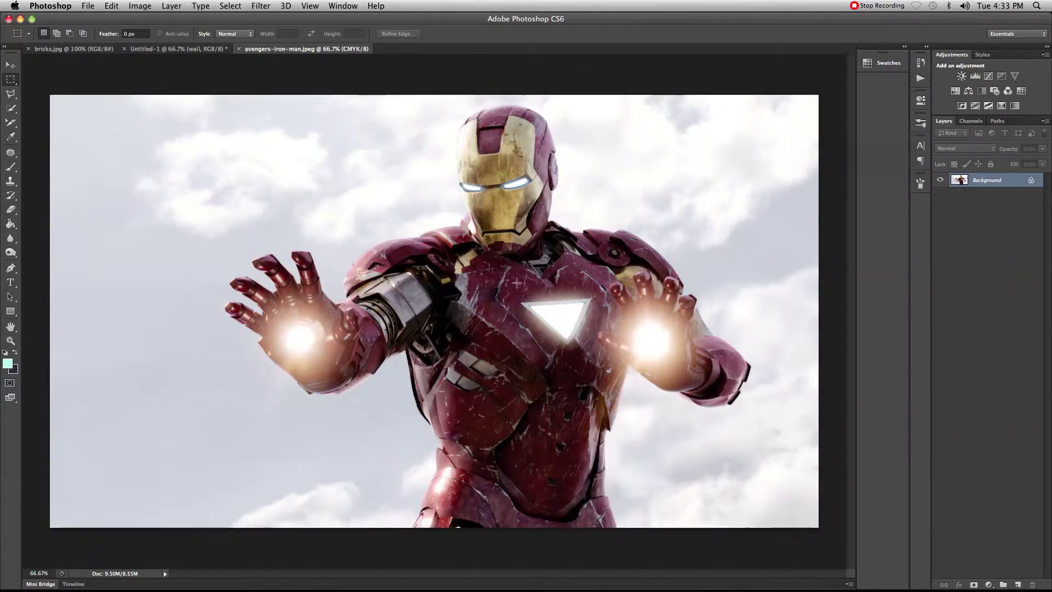
- Select the cloudy sky around the Iron Man figure using the Quick Selection tool with a 100 px brush
{"action": "left_click", "coordinate": [12, 109]}
{"action": "left_click", "coordinate": [11, 110]}
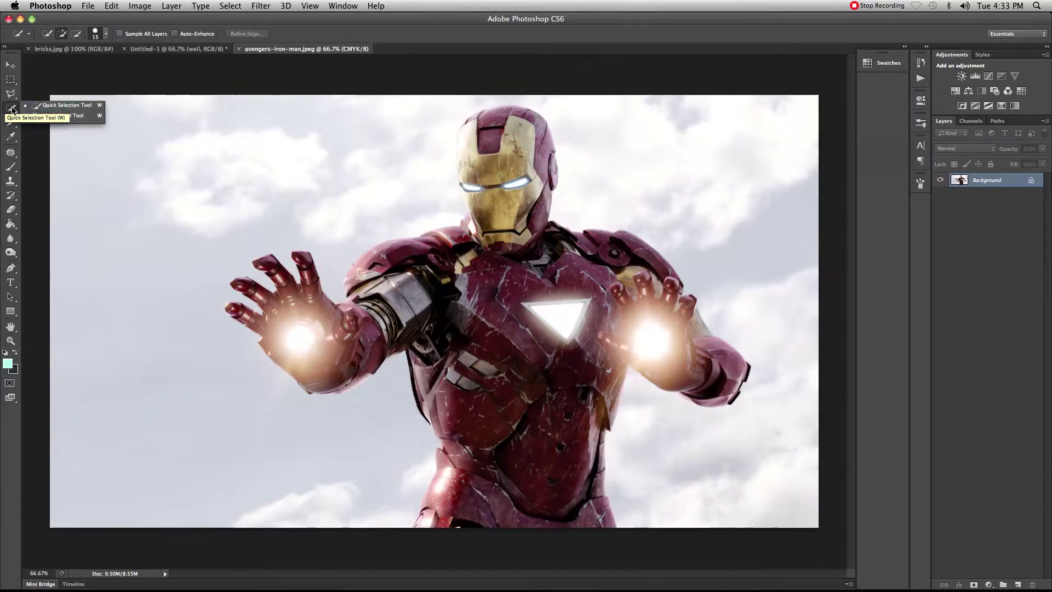
{"action": "left_click", "coordinate": [38, 123]}
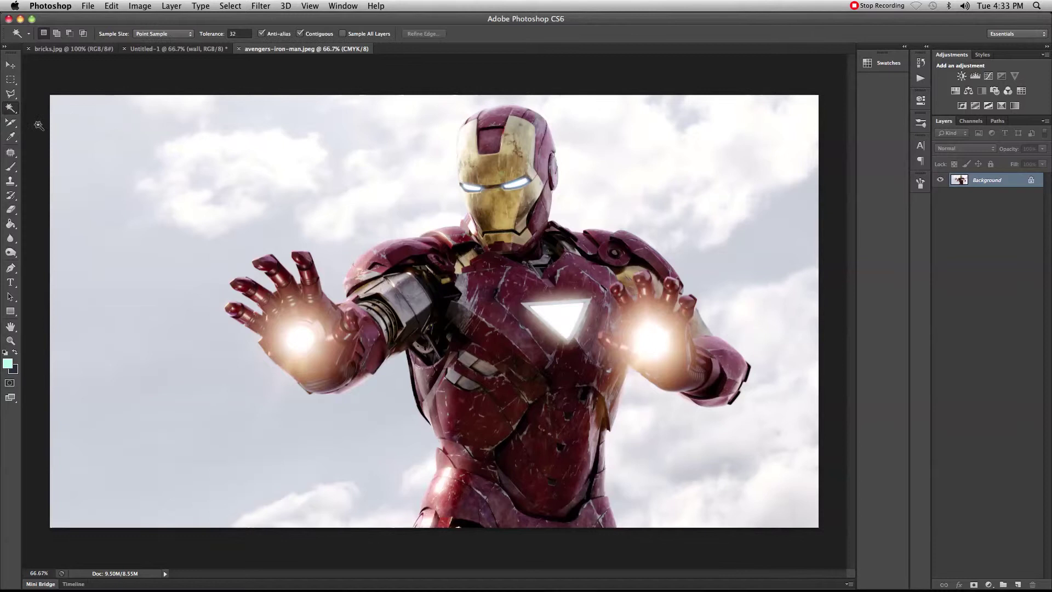
{"action": "left_click", "coordinate": [12, 111]}
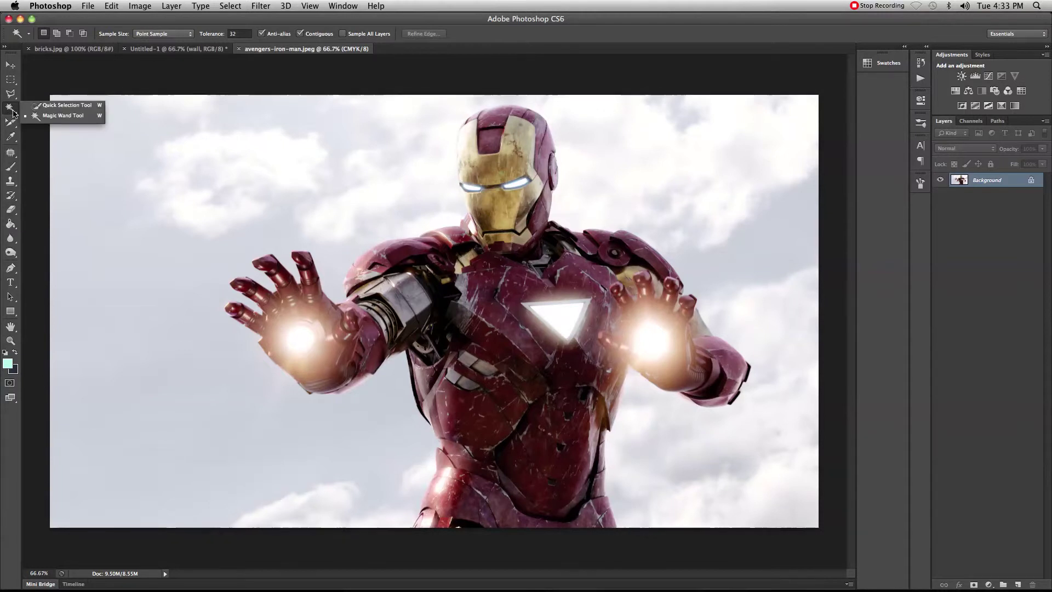
{"action": "left_click", "coordinate": [79, 109]}
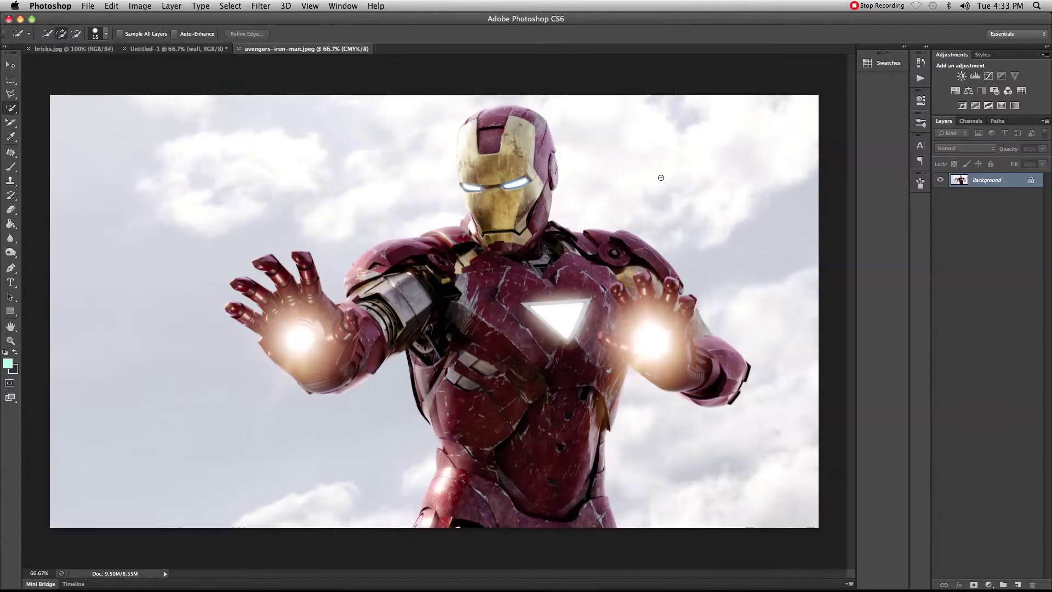
{"action": "key", "text": "bracketright"}
{"action": "key", "text": "bracketright"}
{"action": "key", "text": "bracketright"}
{"action": "key", "text": "bracketright"}
{"action": "key", "text": "bracketright"}
{"action": "key", "text": "bracketright"}
{"action": "key", "text": "bracketright"}
{"action": "key", "text": "bracketright"}
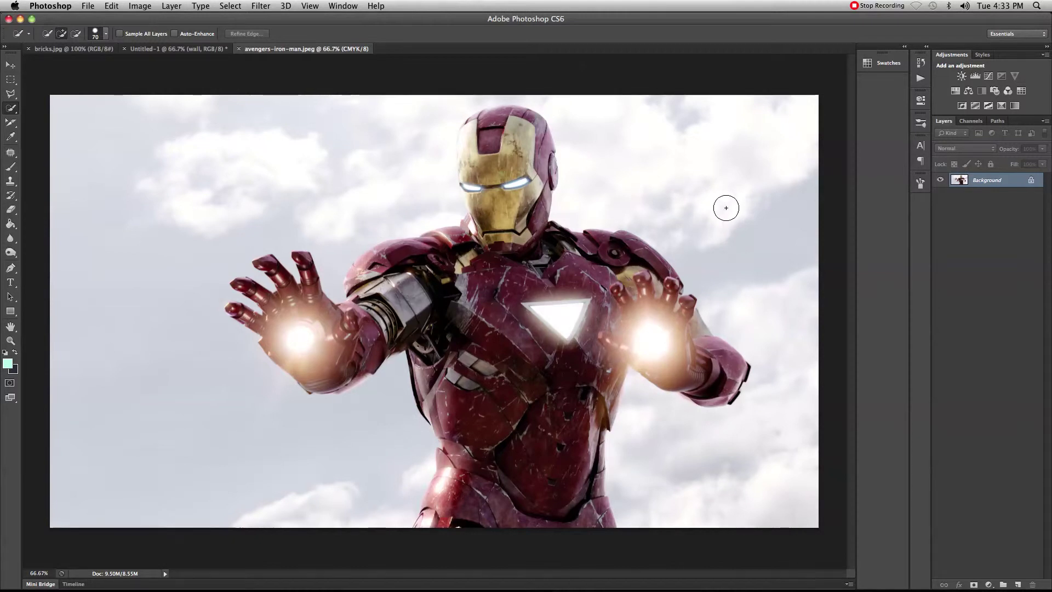
{"action": "key", "text": "bracketright"}
{"action": "key", "text": "bracketright"}
{"action": "key", "text": "bracketright"}
{"action": "key", "text": "bracketright"}
{"action": "key", "text": "bracketright"}
{"action": "key", "text": "bracketright"}
{"action": "key", "text": "bracketright"}
{"action": "key", "text": "bracketright"}
{"action": "key", "text": "bracketright"}
{"action": "key", "text": "bracketleft"}
{"action": "key", "text": "bracketleft"}
{"action": "key", "text": "bracketleft"}
{"action": "key", "text": "bracketleft"}
{"action": "key", "text": "bracketleft"}
{"action": "key", "text": "bracketleft"}
{"action": "key", "text": "bracketleft"}
{"action": "key", "text": "bracketleft"}
{"action": "key", "text": "bracketright"}
{"action": "key", "text": "bracketright"}
{"action": "key", "text": "bracketright"}
{"action": "mouse_move", "coordinate": [775, 271]}
{"action": "left_mouse_down"}
{"action": "mouse_move", "coordinate": [767, 196]}
{"action": "mouse_move", "coordinate": [734, 132]}
{"action": "left_mouse_up"}
{"action": "mouse_move", "coordinate": [778, 413]}
{"action": "left_mouse_down"}
{"action": "mouse_move", "coordinate": [750, 473]}
{"action": "mouse_move", "coordinate": [722, 491]}
{"action": "mouse_move", "coordinate": [453, 503]}
{"action": "mouse_move", "coordinate": [372, 449]}
{"action": "mouse_move", "coordinate": [351, 483]}
{"action": "mouse_move", "coordinate": [306, 497]}
{"action": "mouse_move", "coordinate": [148, 470]}
{"action": "mouse_move", "coordinate": [93, 375]}
{"action": "mouse_move", "coordinate": [84, 313]}
{"action": "mouse_move", "coordinate": [178, 212]}
{"action": "mouse_move", "coordinate": [300, 149]}
{"action": "mouse_move", "coordinate": [331, 150]}
{"action": "mouse_move", "coordinate": [347, 168]}
{"action": "mouse_move", "coordinate": [533, 177]}
{"action": "mouse_move", "coordinate": [512, 152]}
{"action": "left_mouse_up"}
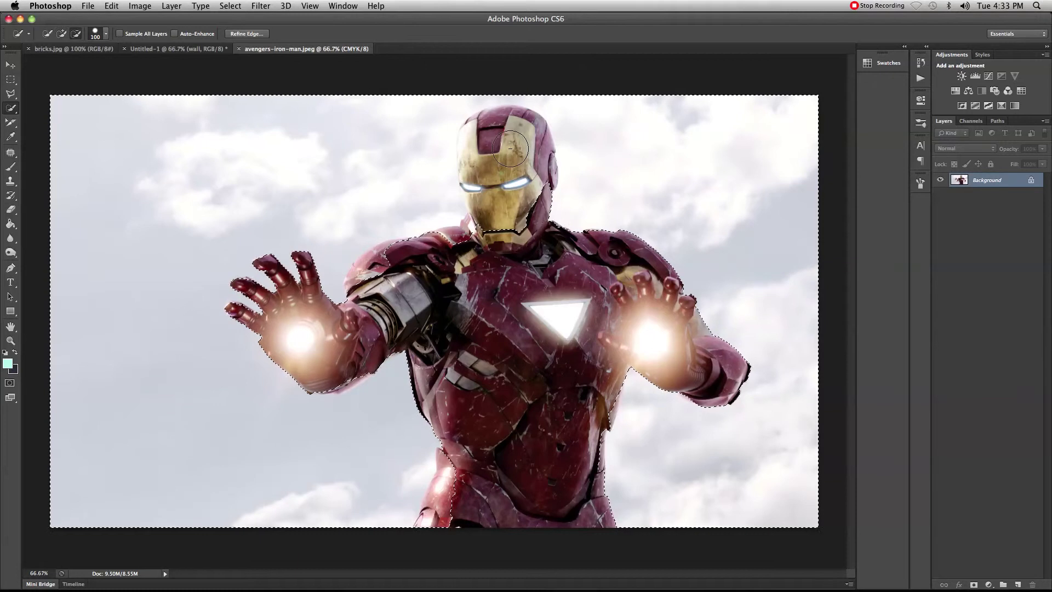
- Subtract Iron Man's helmet and faceplate from the sky selection
{"action": "key", "text": "alt"}
{"action": "key", "text": "alt"}
{"action": "key", "text": "alt"}
{"action": "key", "text": "alt"}
{"action": "key", "text": "alt"}
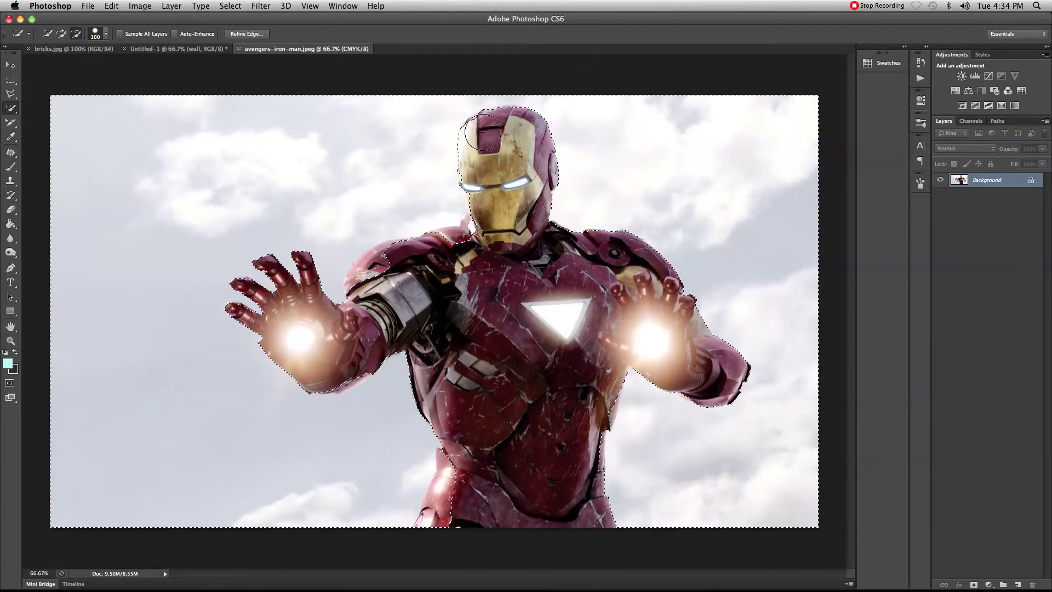
{"action": "key", "text": "alt"}
{"action": "key", "text": "alt"}
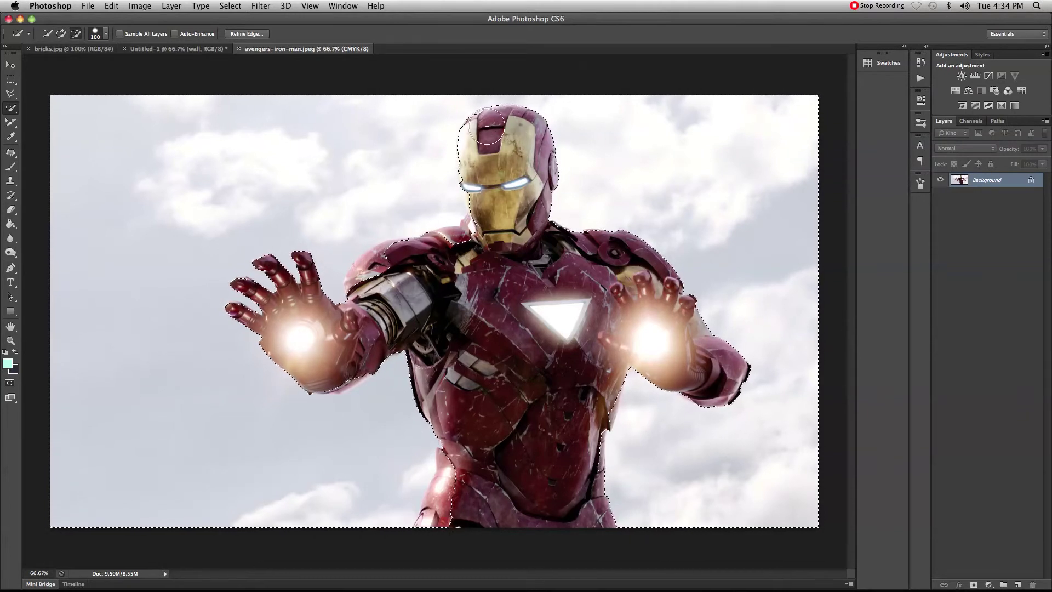
{"action": "key", "text": "alt"}
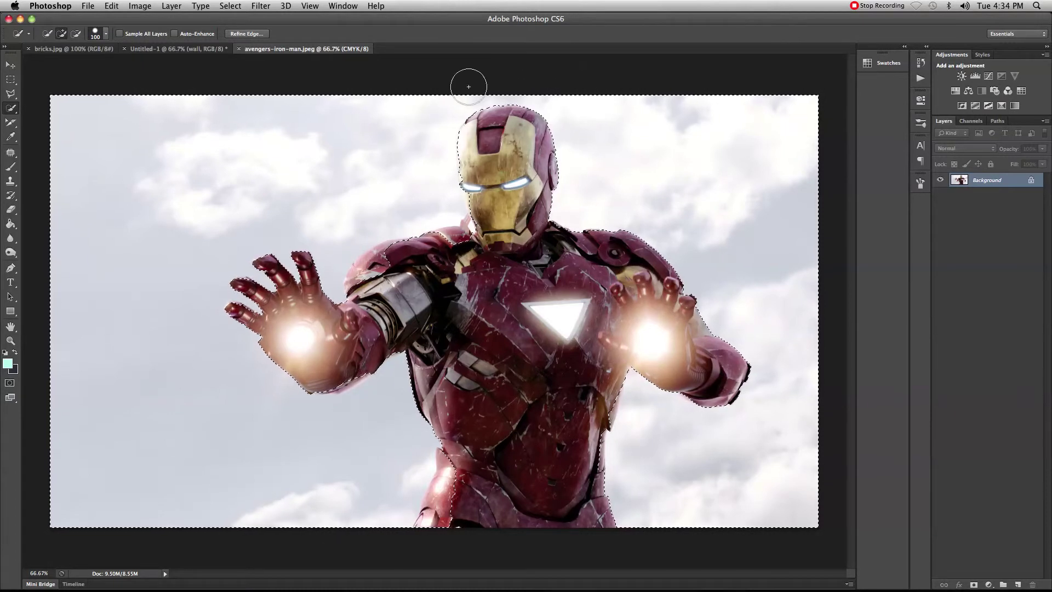
{"action": "key", "text": "alt"}
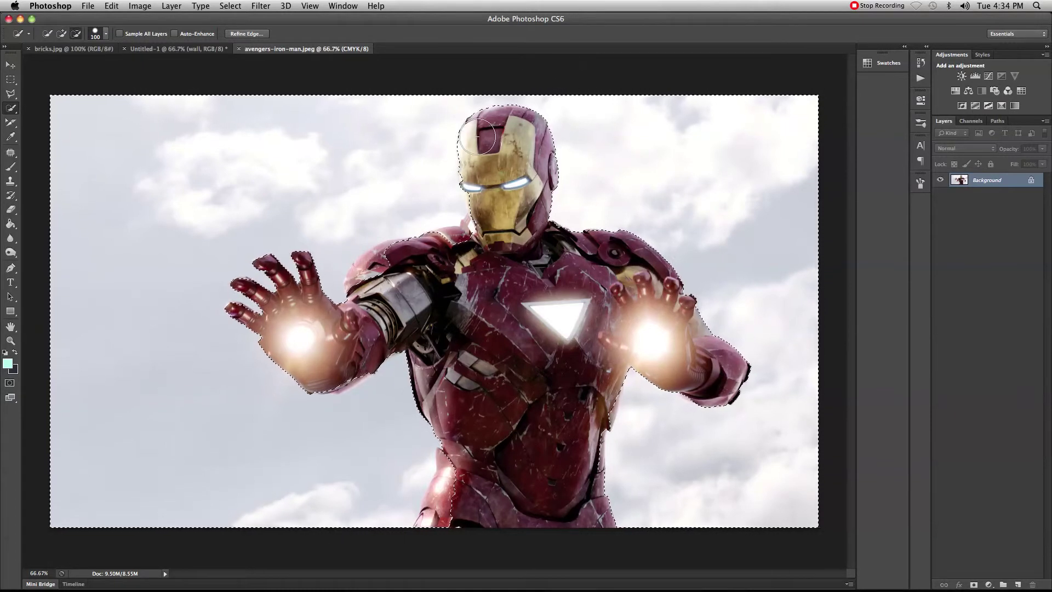
- Reduce the Quick Selection brush to 30 px and subtract the neck piece and the shoulder armor beside it from the sky selection
{"action": "key", "text": "bracketleft"}
{"action": "key", "text": "bracketleft"}
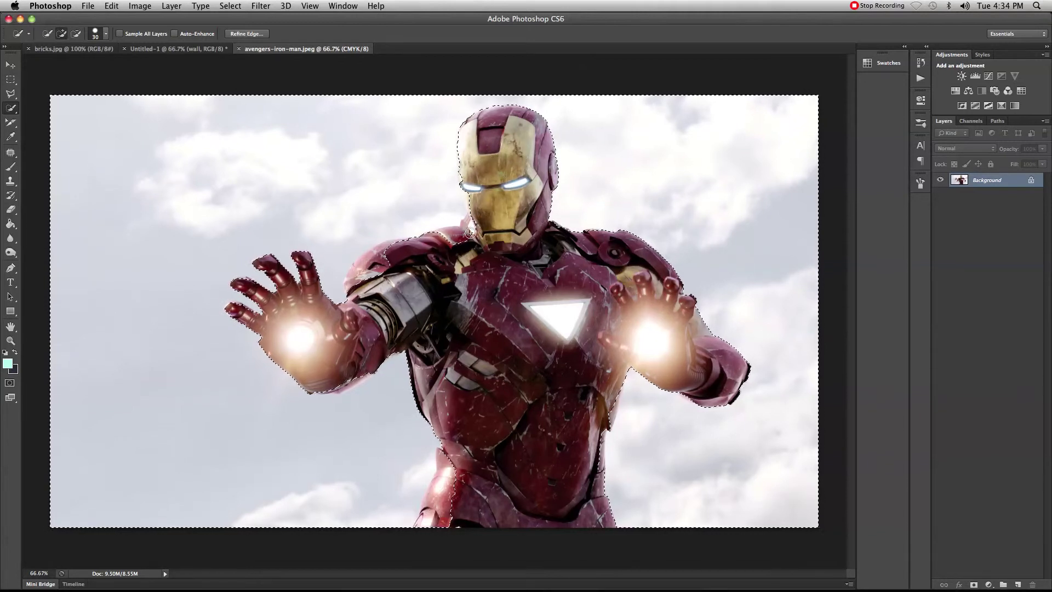
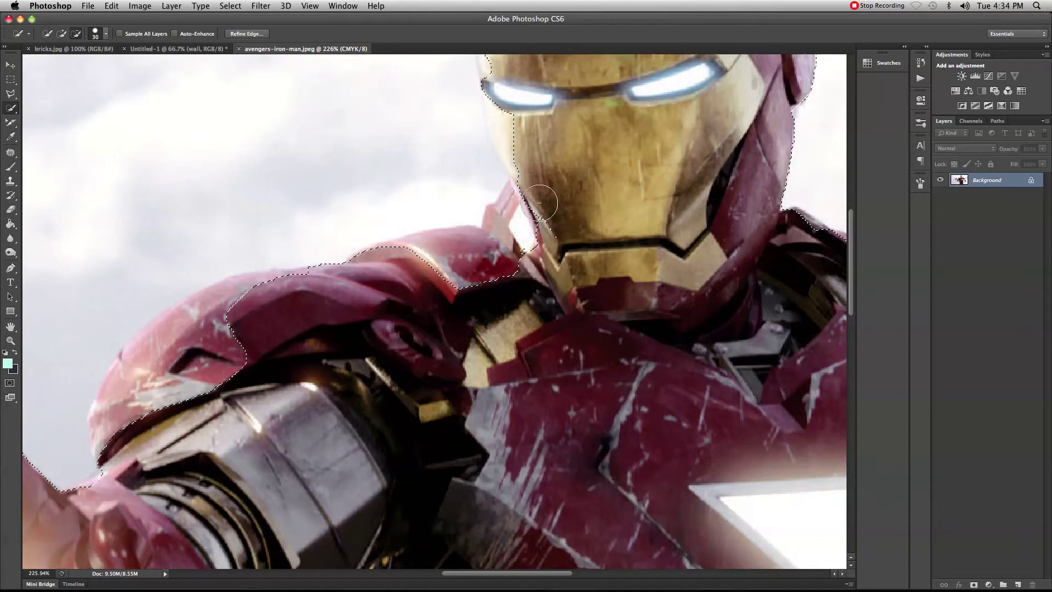
{"action": "mouse_move", "coordinate": [517, 232]}
{"action": "left_mouse_down"}
{"action": "mouse_move", "coordinate": [488, 261]}
{"action": "mouse_move", "coordinate": [408, 261]}
{"action": "left_mouse_up"}
{"action": "mouse_move", "coordinate": [262, 303]}
{"action": "left_mouse_down"}
{"action": "mouse_move", "coordinate": [159, 366]}
{"action": "mouse_move", "coordinate": [120, 443]}
{"action": "left_mouse_up"}
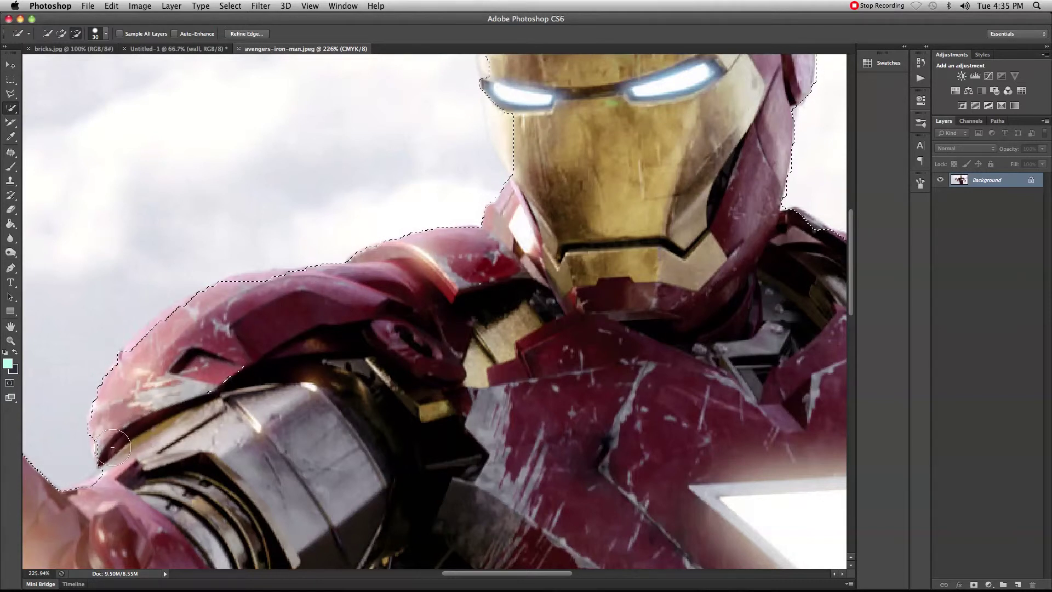
{"action": "key", "text": "super+d"}
- Correct the sky selection along the helmet's edge by subtracting the faceplate side and adding the missed sky back
{"action": "left_click_drag", "start_coordinate": [620, 228], "coordinate": [628, 257]}
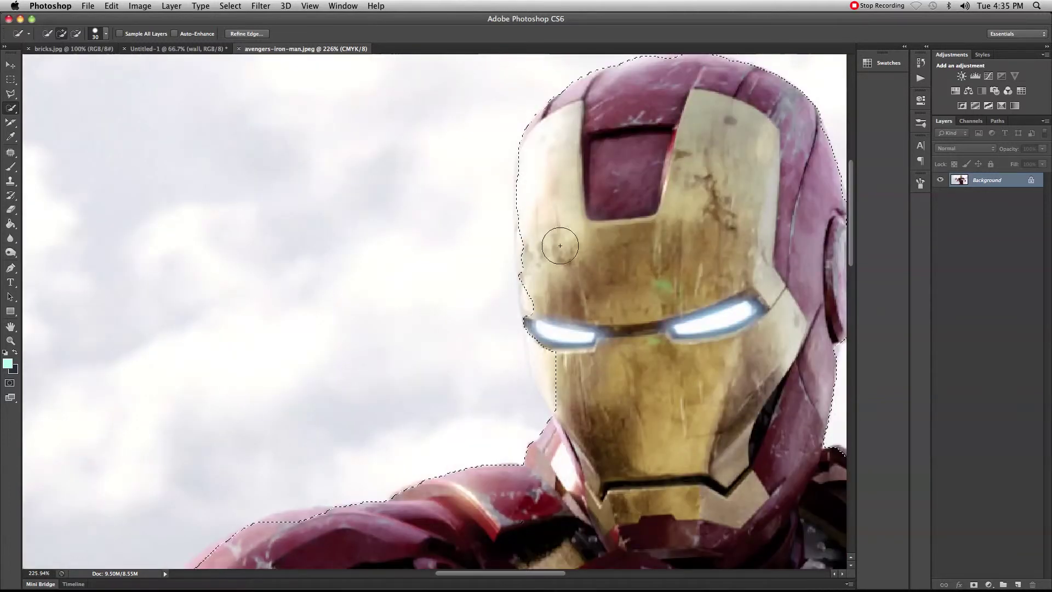
{"action": "key", "text": "alt"}
{"action": "mouse_move", "coordinate": [536, 201]}
{"action": "left_mouse_down"}
{"action": "mouse_move", "coordinate": [538, 294]}
{"action": "mouse_move", "coordinate": [573, 408]}
{"action": "mouse_move", "coordinate": [550, 349]}
{"action": "left_mouse_up"}
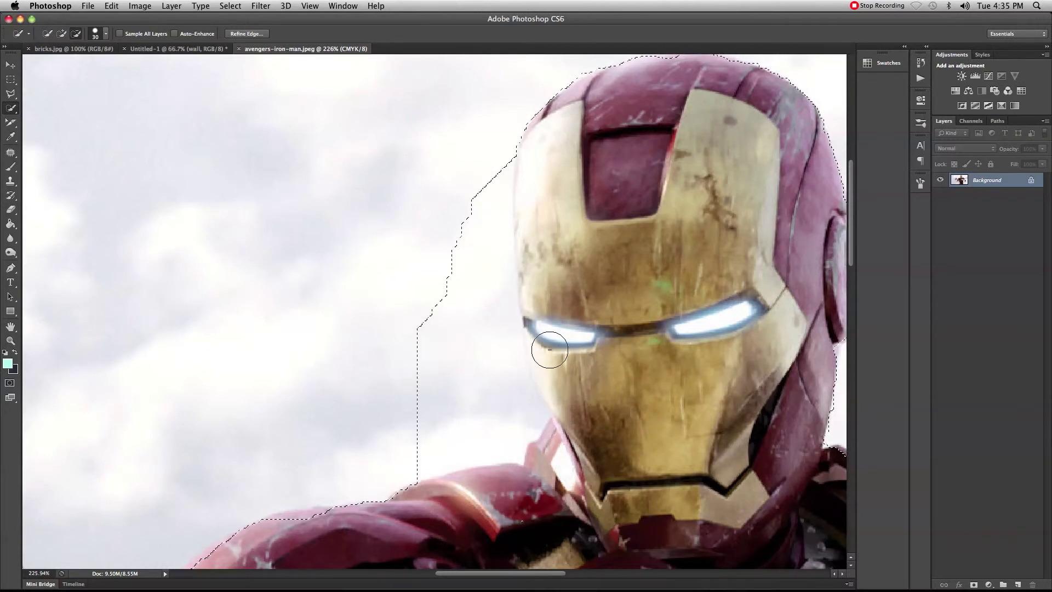
{"action": "mouse_move", "coordinate": [475, 230]}
{"action": "left_mouse_down"}
{"action": "mouse_move", "coordinate": [484, 188]}
{"action": "mouse_move", "coordinate": [477, 244]}
{"action": "left_mouse_up"}
{"action": "left_click_drag", "start_coordinate": [473, 359], "coordinate": [479, 380]}
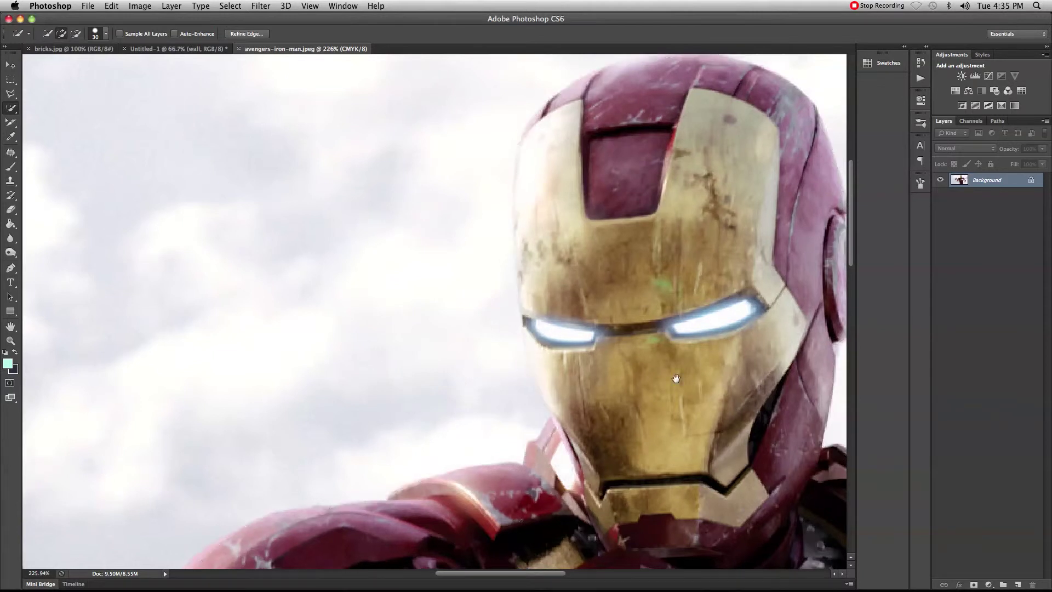
{"action": "left_click_drag", "start_coordinate": [693, 402], "coordinate": [500, 235]}
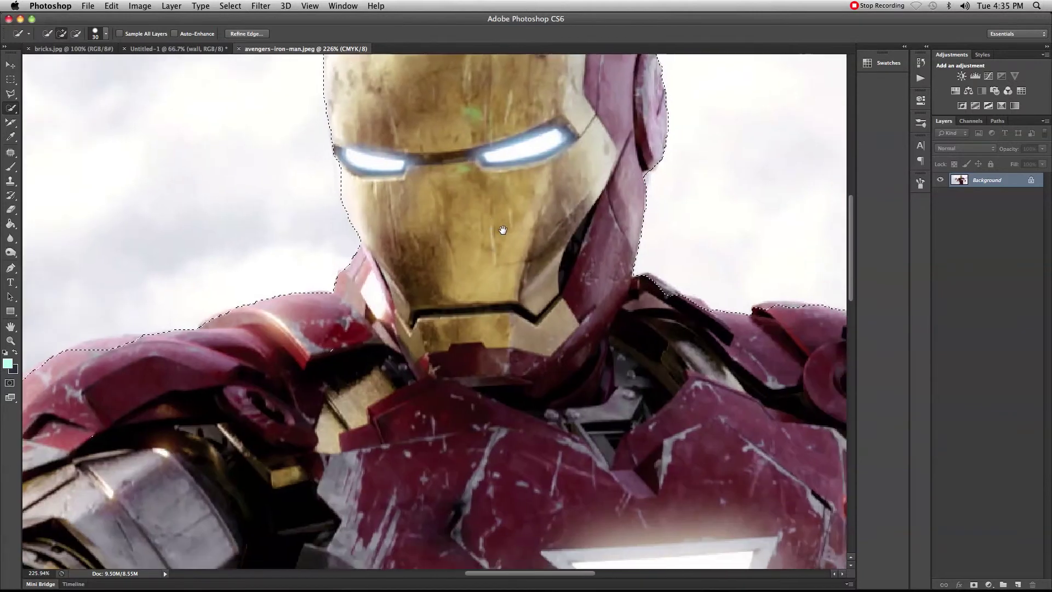
{"action": "left_click", "coordinate": [628, 291], "text": "alt"}
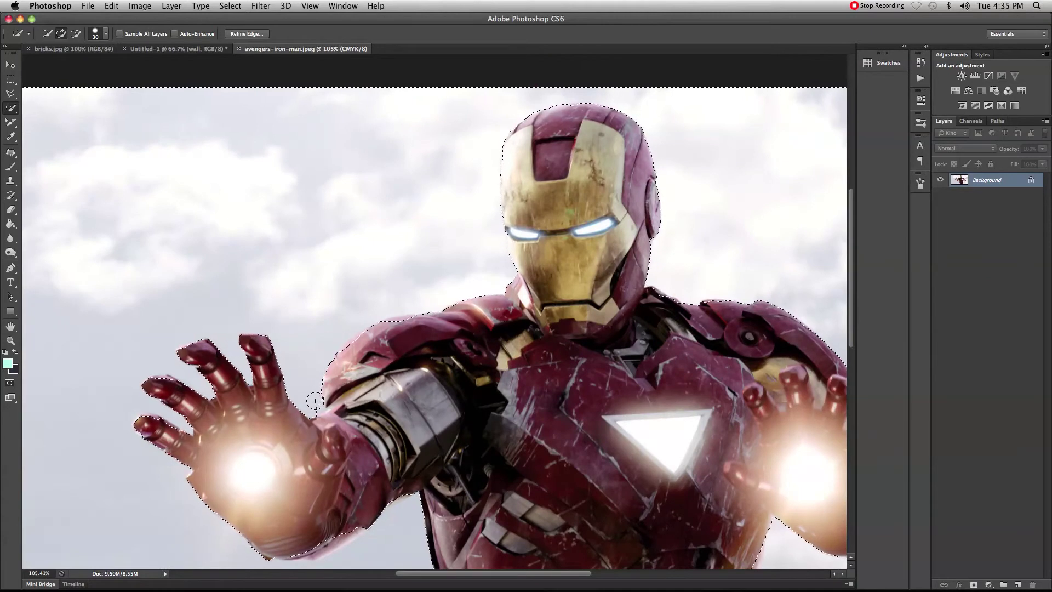
- Clean up the sky selection along the upper arm and the lower edge of the forearm behind the raised hand
{"action": "key", "text": "alt"}
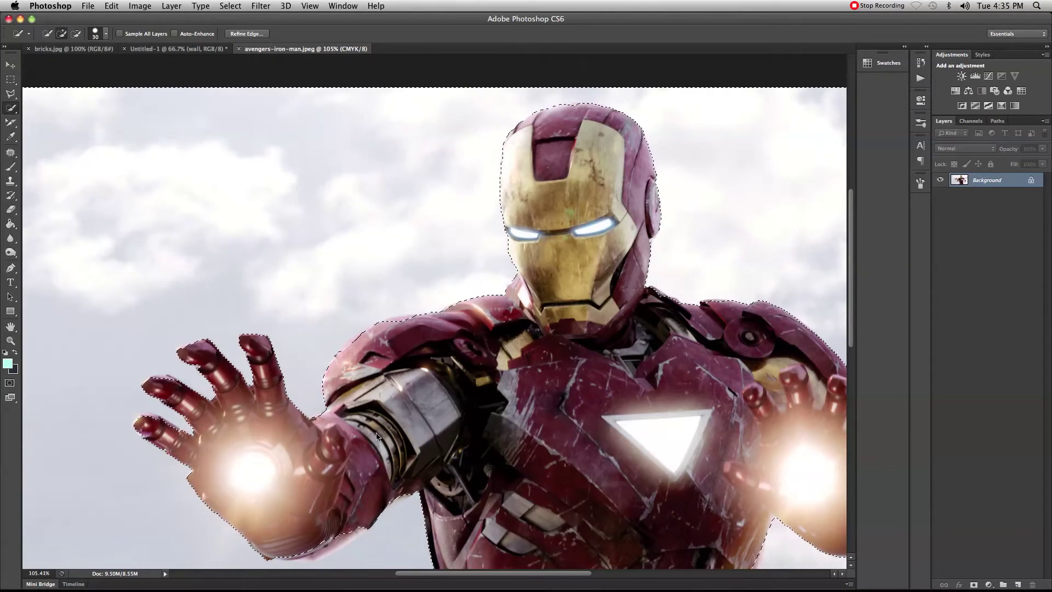
{"action": "left_click_drag", "start_coordinate": [376, 449], "coordinate": [379, 398]}
{"action": "left_click_drag", "start_coordinate": [362, 441], "coordinate": [342, 461]}
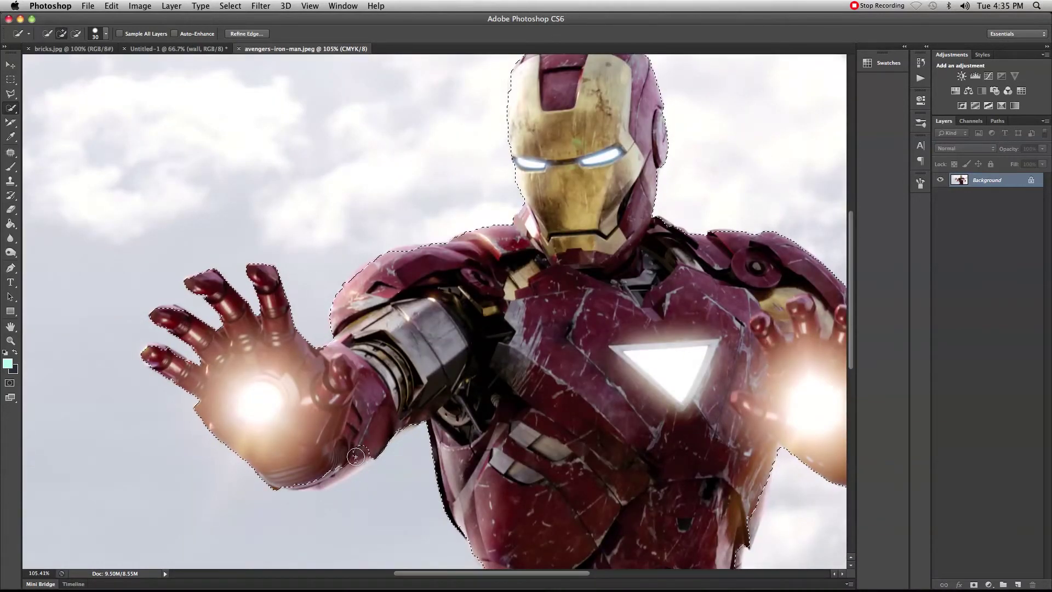
{"action": "mouse_move", "coordinate": [389, 416]}
{"action": "left_mouse_down"}
{"action": "mouse_move", "coordinate": [395, 421]}
{"action": "mouse_move", "coordinate": [373, 438]}
{"action": "left_mouse_up"}
{"action": "key", "text": "alt"}
{"action": "mouse_move", "coordinate": [333, 469]}
{"action": "left_mouse_down"}
{"action": "mouse_move", "coordinate": [293, 478]}
{"action": "mouse_move", "coordinate": [357, 449]}
{"action": "left_mouse_up"}
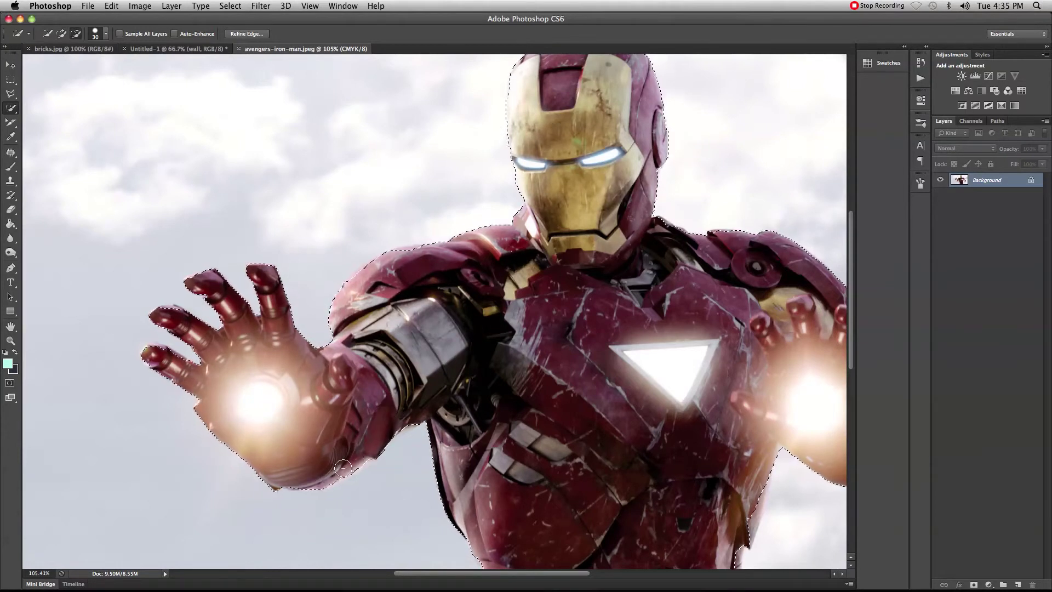
{"action": "key", "text": "super+d"}
- Subtract both sides of Iron Man's waist and the bright hip armor from the sky selection
{"action": "left_click_drag", "start_coordinate": [548, 442], "coordinate": [402, 249]}
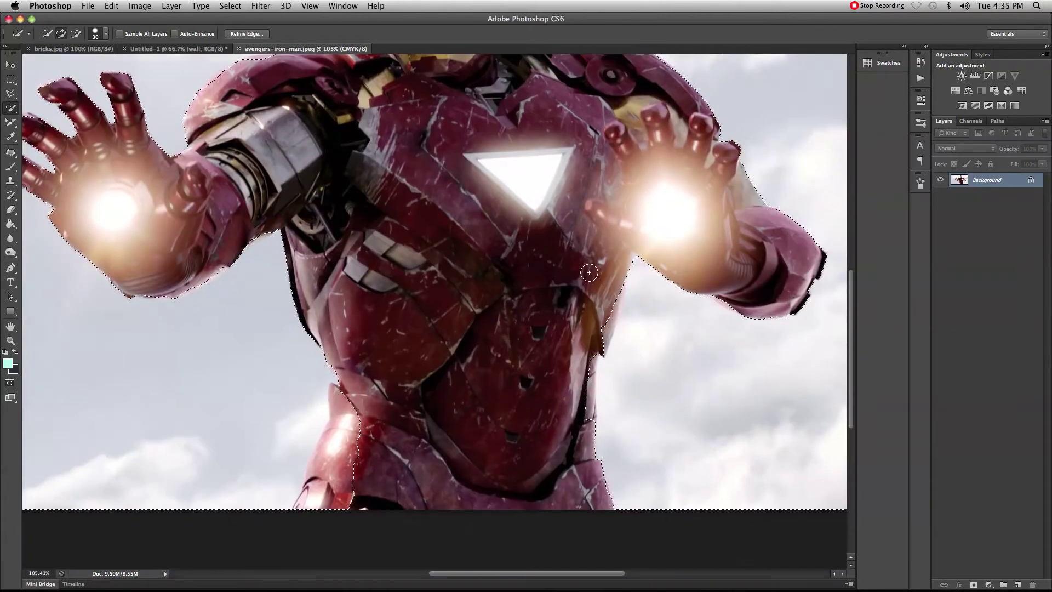
{"action": "left_click_drag", "start_coordinate": [609, 306], "coordinate": [580, 422]}
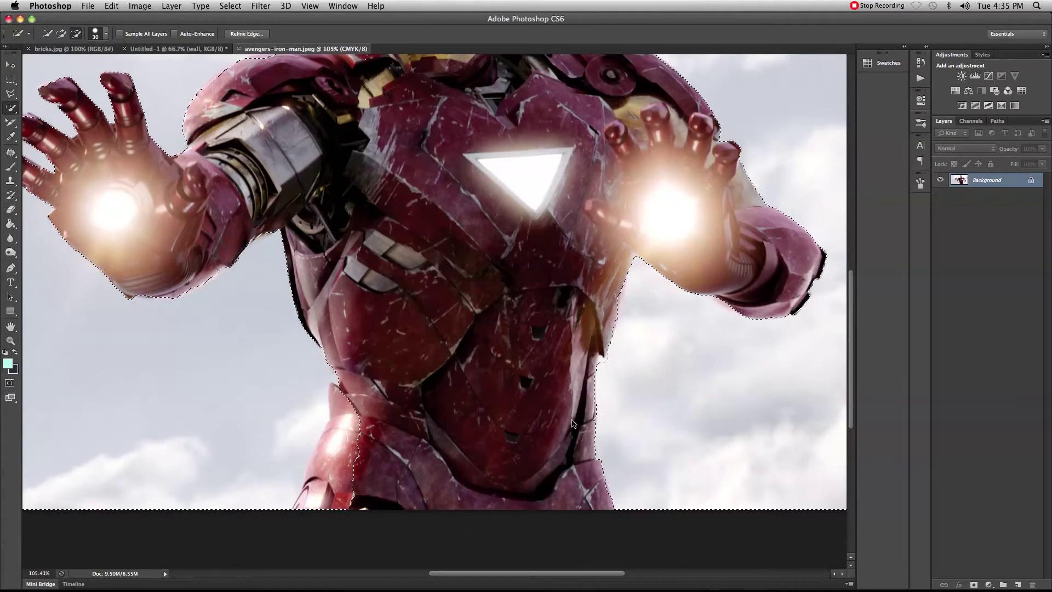
{"action": "mouse_move", "coordinate": [338, 439]}
{"action": "left_mouse_down"}
{"action": "mouse_move", "coordinate": [327, 480]}
{"action": "mouse_move", "coordinate": [313, 460]}
{"action": "left_mouse_up"}
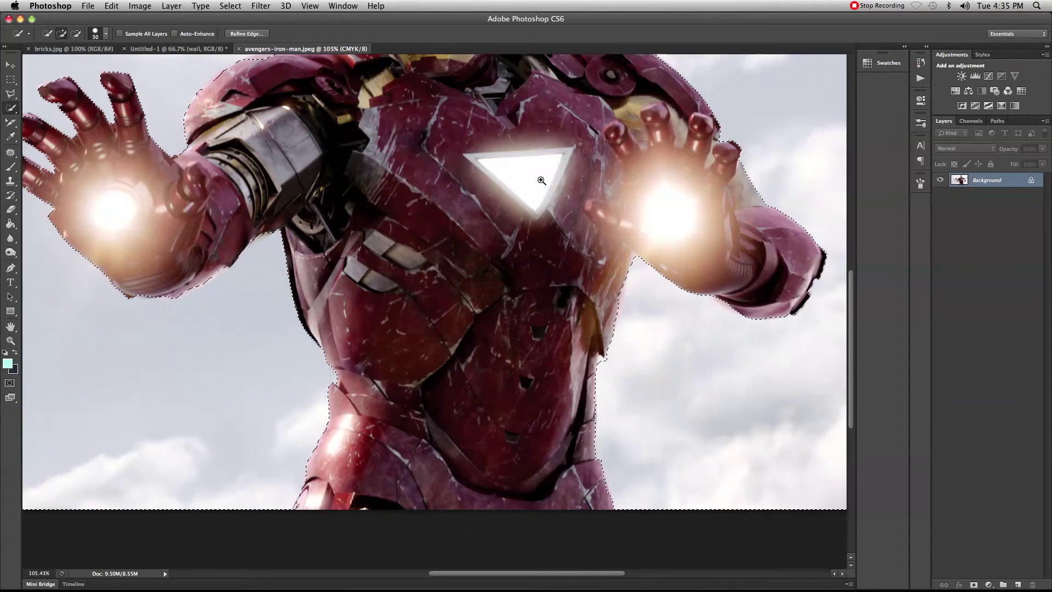
{"action": "scroll", "coordinate": [542, 181], "scroll_direction": "down", "scroll_amount": 5}
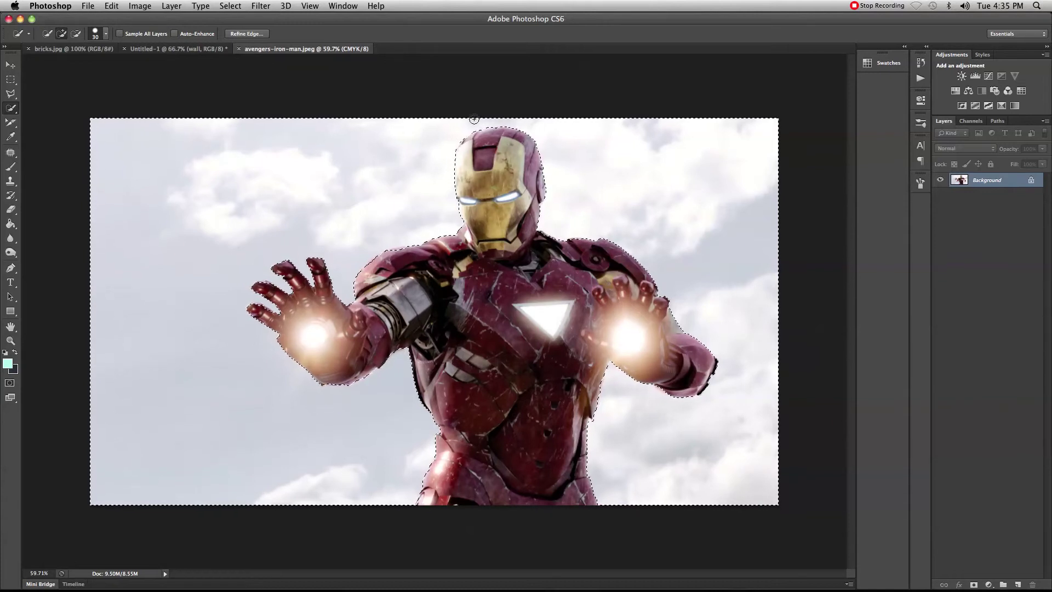
- Invert the selection so it covers the Iron Man figure instead of the sky
{"action": "left_click", "coordinate": [229, 6]}
{"action": "mouse_move", "coordinate": [281, 146]}
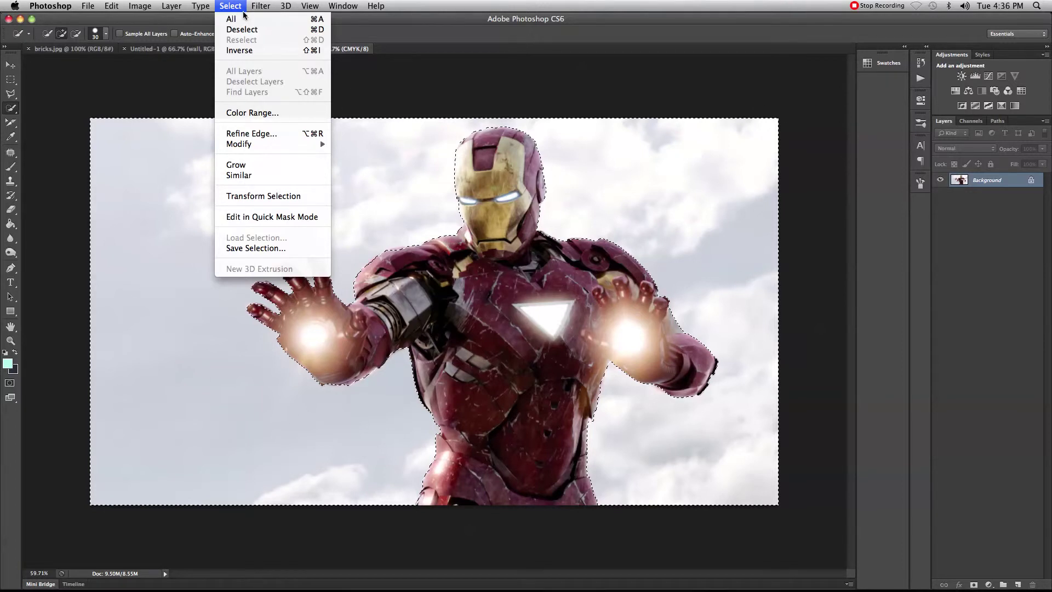
{"action": "left_click", "coordinate": [241, 50]}
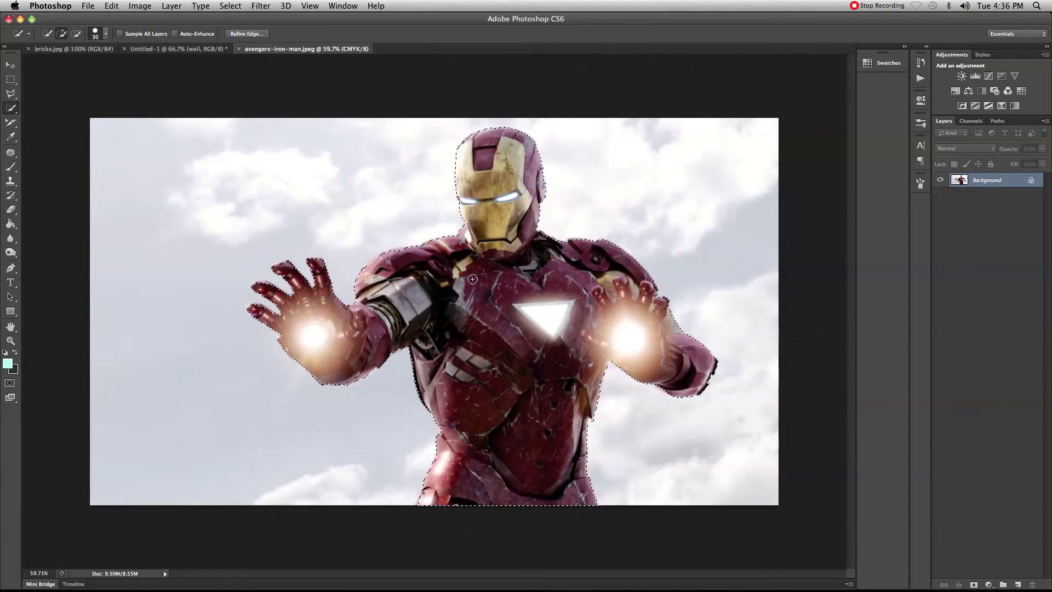
- Start Refine Edge on the Iron Man selection and preview it in the Black & White view mode
{"action": "left_click", "coordinate": [233, 5]}
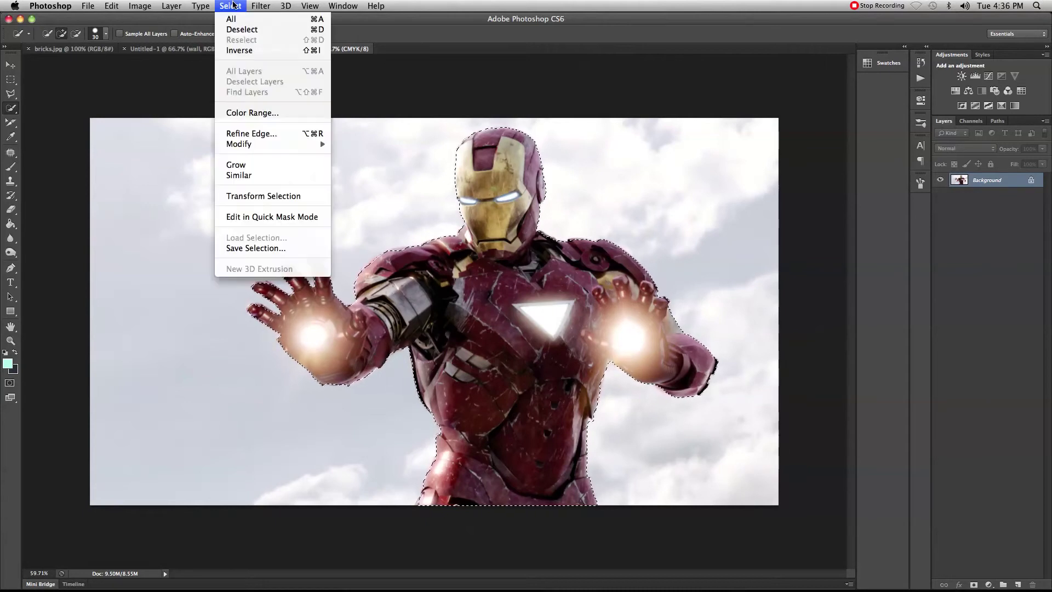
{"action": "left_click", "coordinate": [272, 135]}
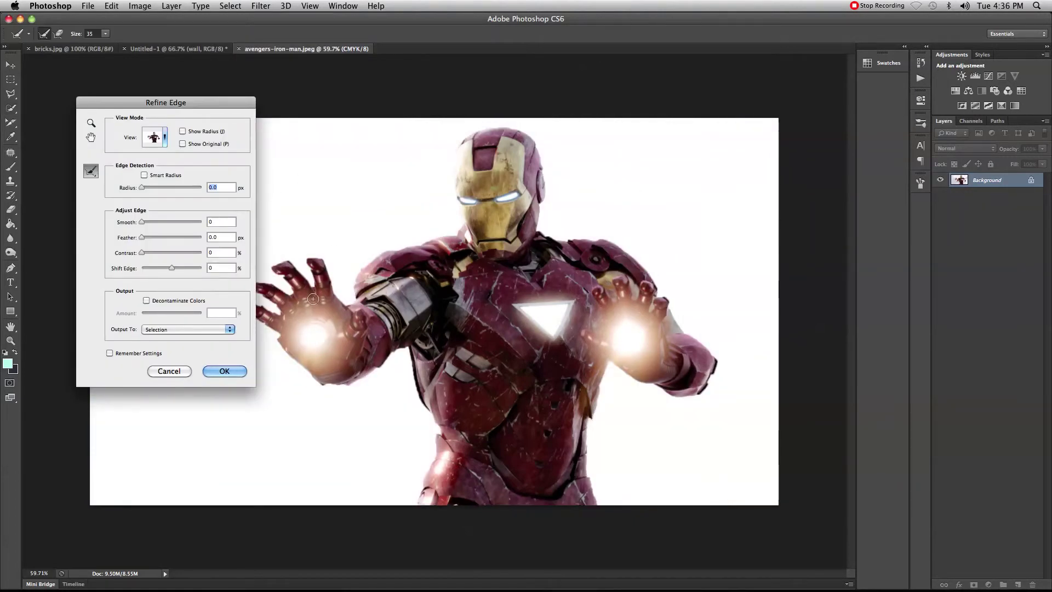
{"action": "left_click", "coordinate": [164, 137]}
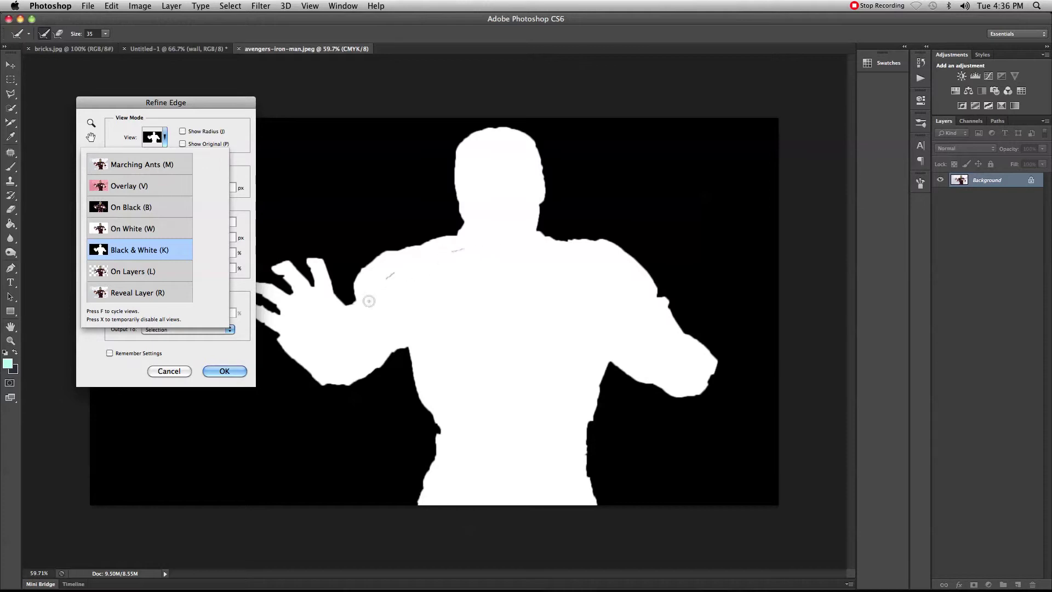
{"action": "left_click", "coordinate": [218, 120]}
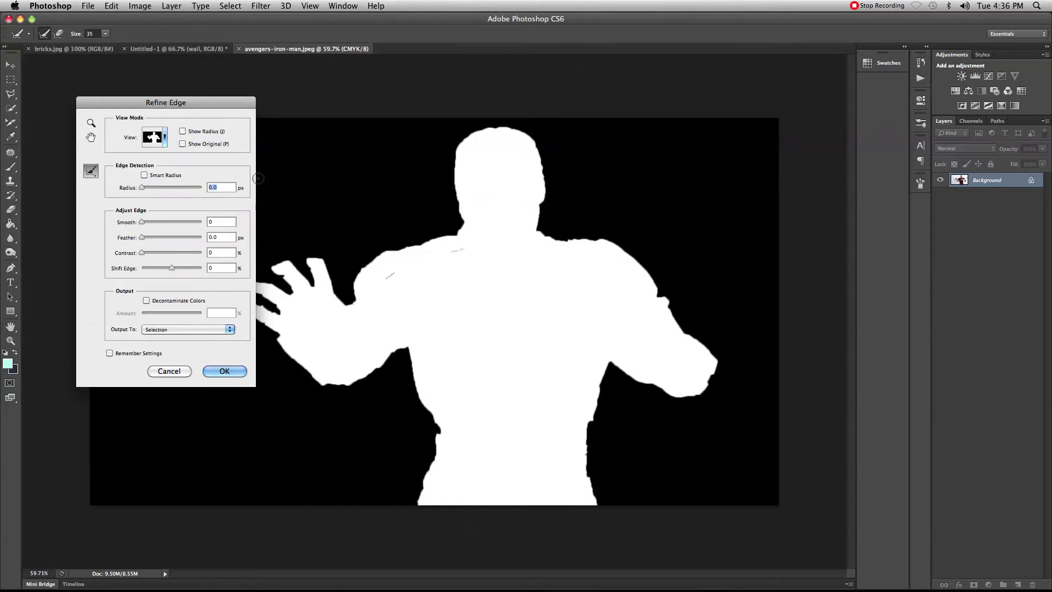
- Raise the Smooth amount of the refined edge to 100
{"action": "left_click", "coordinate": [142, 222]}
{"action": "left_click_drag", "start_coordinate": [159, 220], "coordinate": [170, 221]}
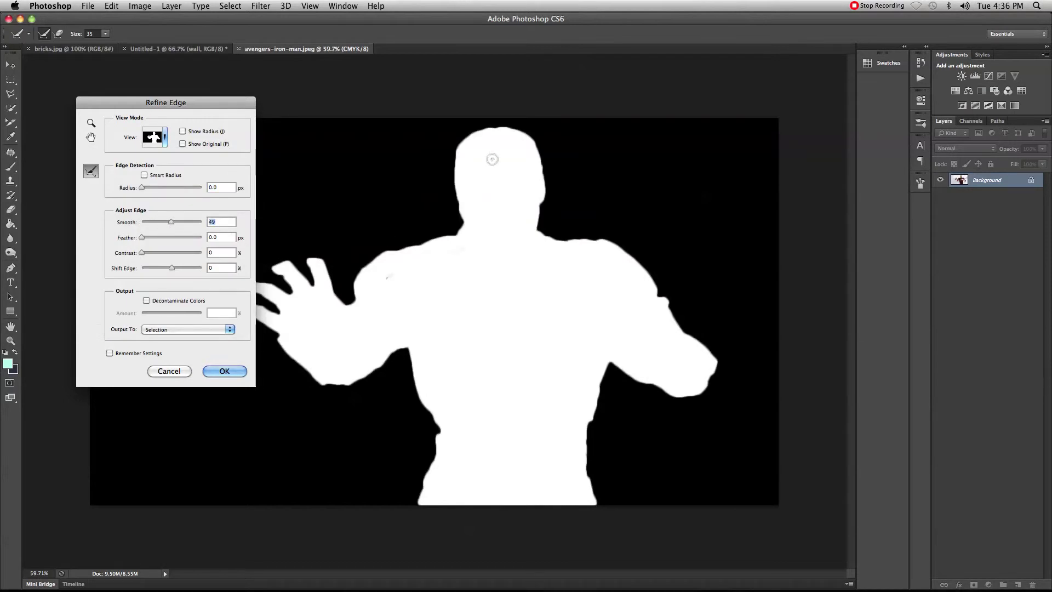
{"action": "left_click_drag", "start_coordinate": [172, 220], "coordinate": [244, 233]}
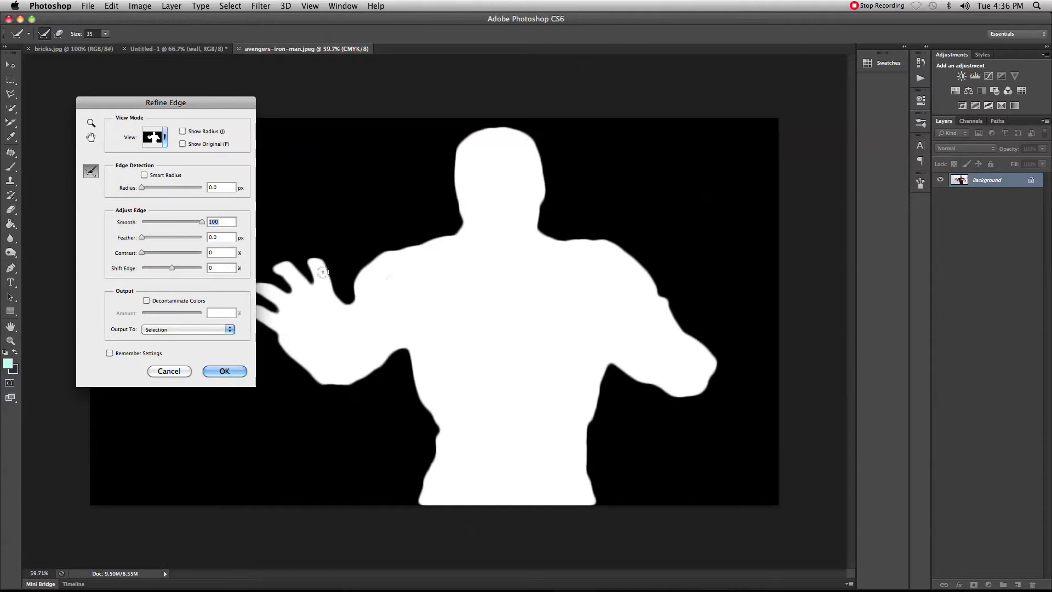
- Preview the cutout On Black and set Smooth to 50, Feather to 3.7 px, Contrast to 67% and Shift Edge to -4%
{"action": "left_click", "coordinate": [162, 136]}
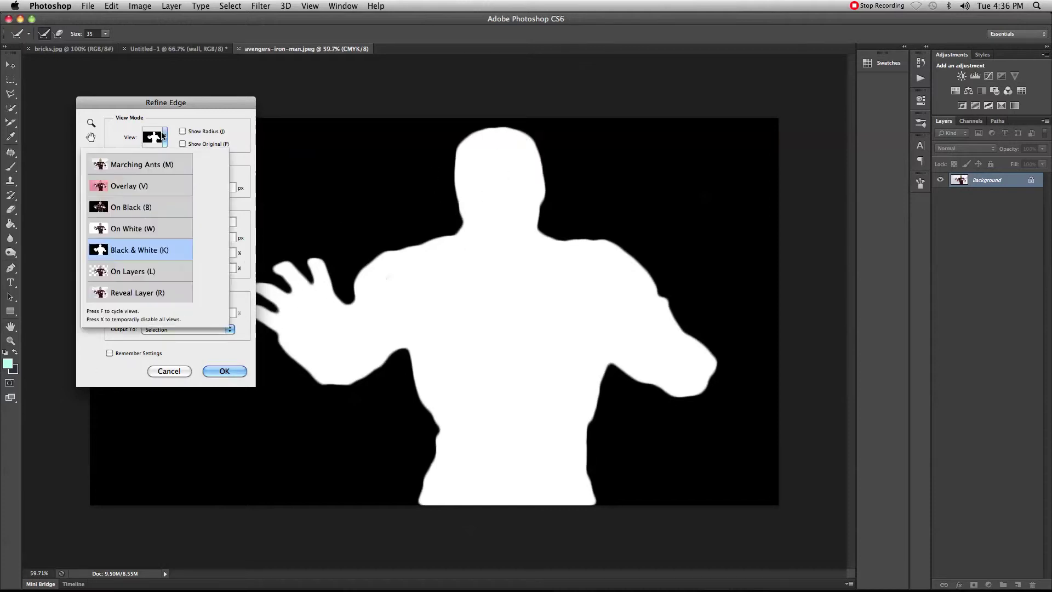
{"action": "left_click", "coordinate": [132, 212]}
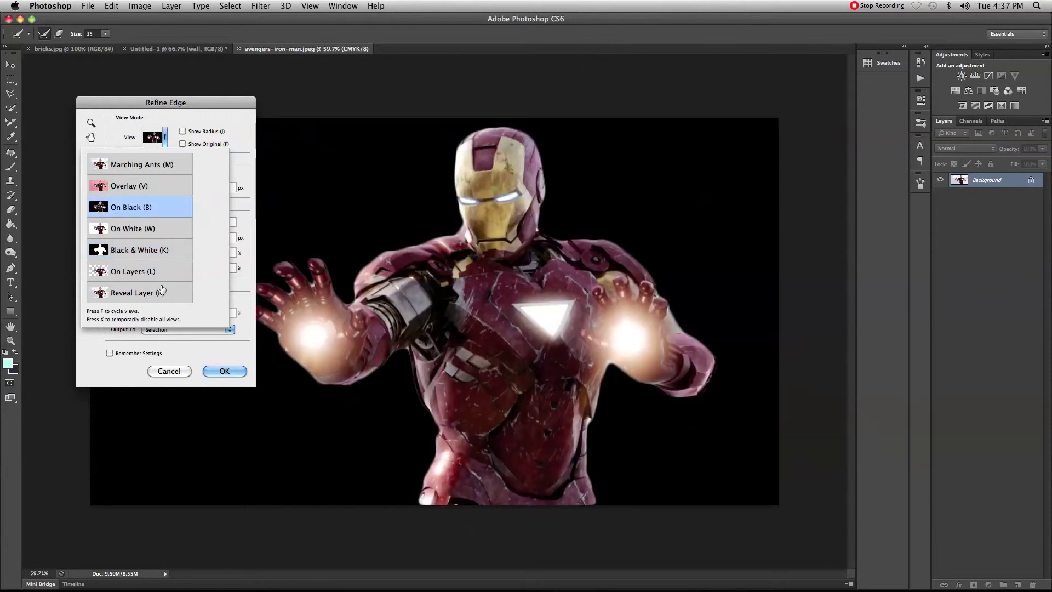
{"action": "left_click", "coordinate": [240, 183]}
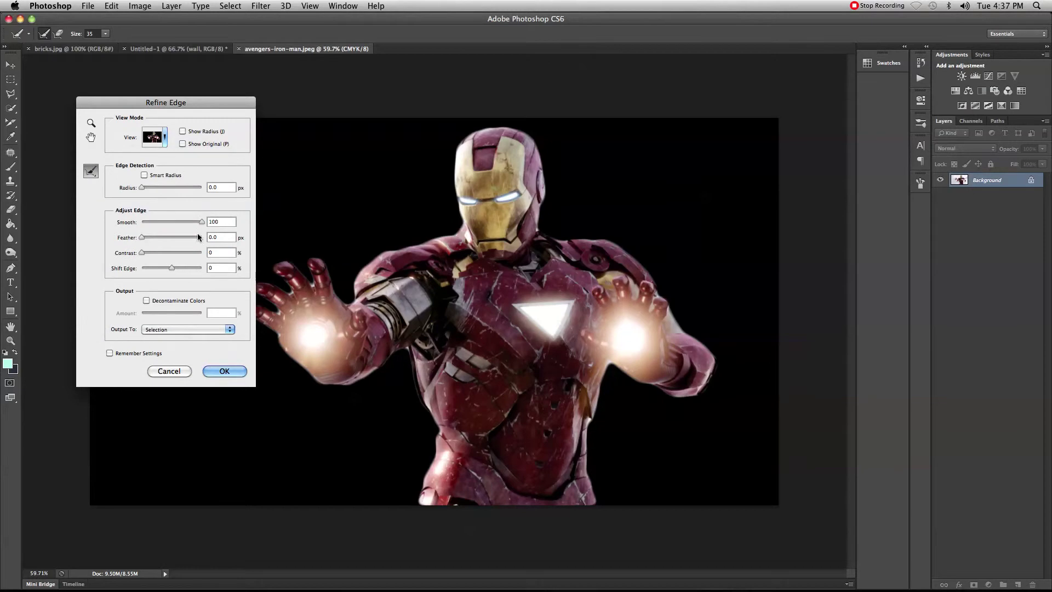
{"action": "left_click_drag", "start_coordinate": [185, 221], "coordinate": [156, 235]}
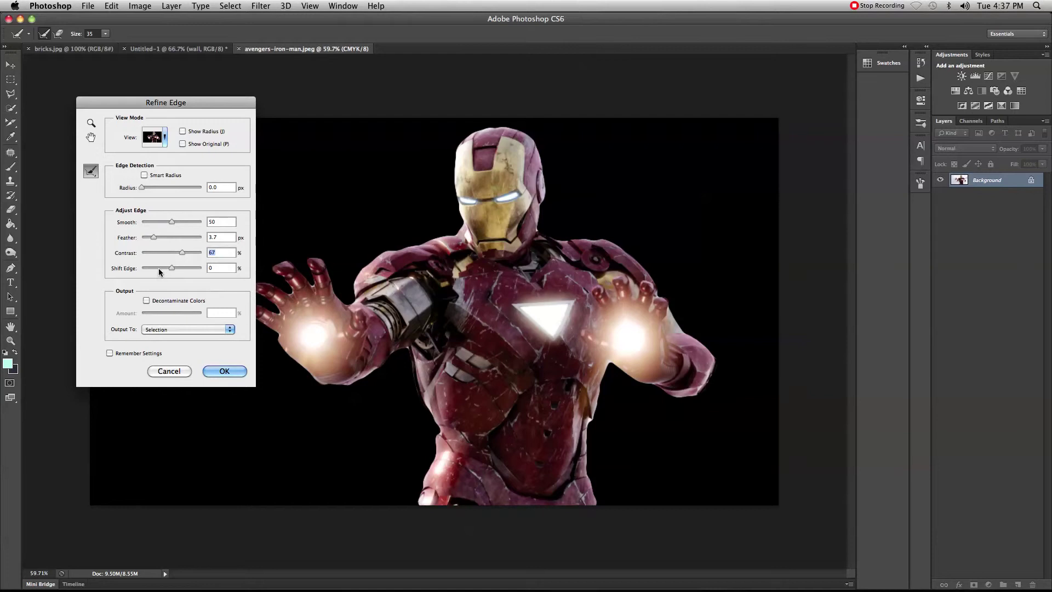
{"action": "mouse_move", "coordinate": [164, 270]}
{"action": "left_mouse_down"}
{"action": "mouse_move", "coordinate": [154, 268]}
{"action": "mouse_move", "coordinate": [171, 270]}
{"action": "left_mouse_up"}
- Output the refined selection as a New Layer with Layer Mask and apply the refinement
{"action": "left_click", "coordinate": [209, 328]}
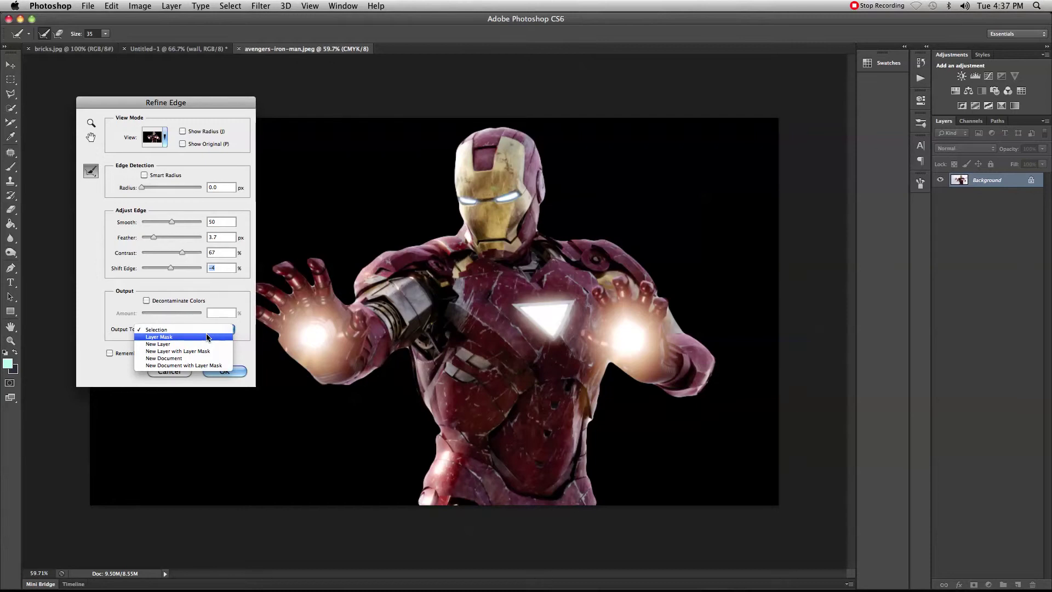
{"action": "left_click", "coordinate": [211, 351]}
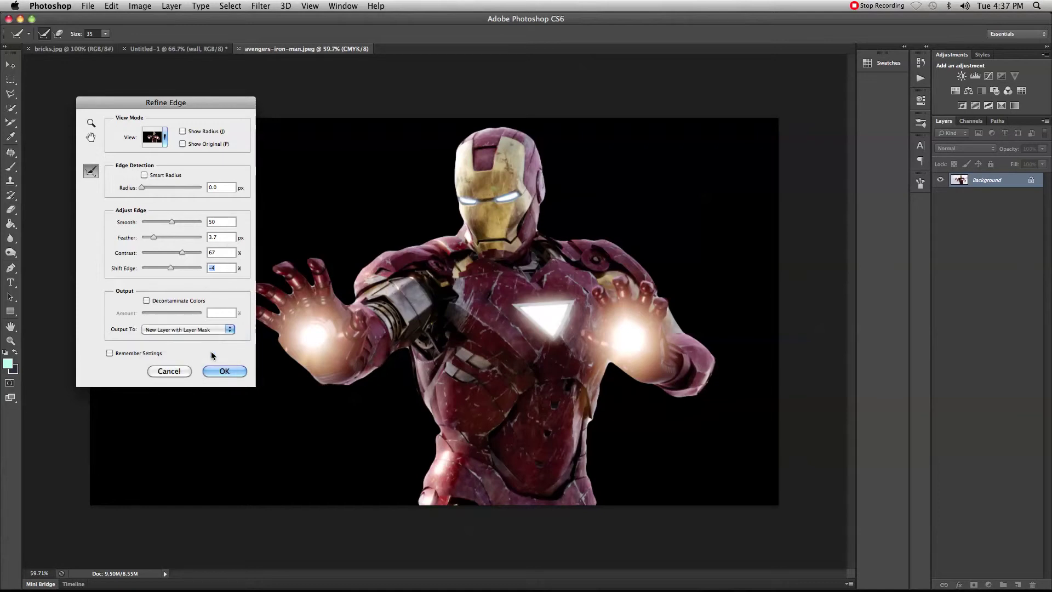
{"action": "left_click", "coordinate": [225, 371]}
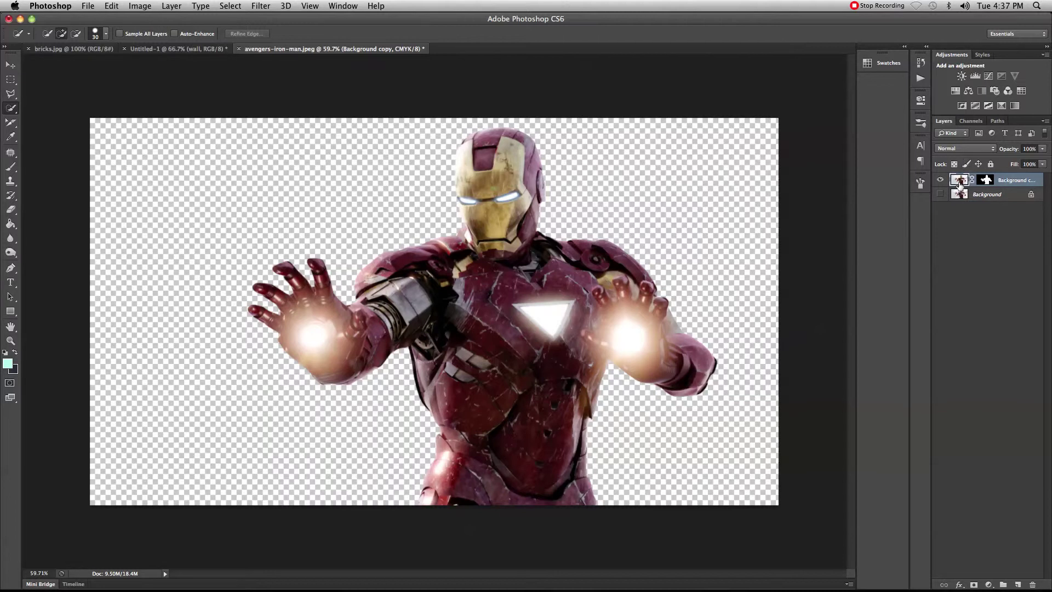
- Inspect the Iron Man layer mask by disabling and re-enabling it and by viewing the mask alone before returning to the layer image
{"action": "right_click", "coordinate": [986, 180]}
{"action": "left_click", "coordinate": [976, 186]}
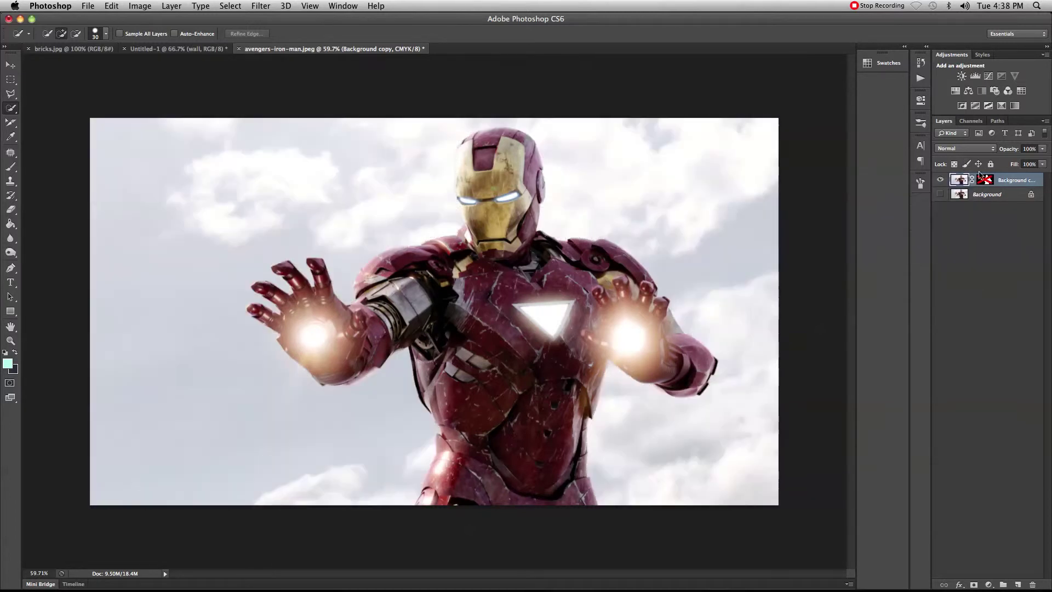
{"action": "right_click", "coordinate": [986, 181]}
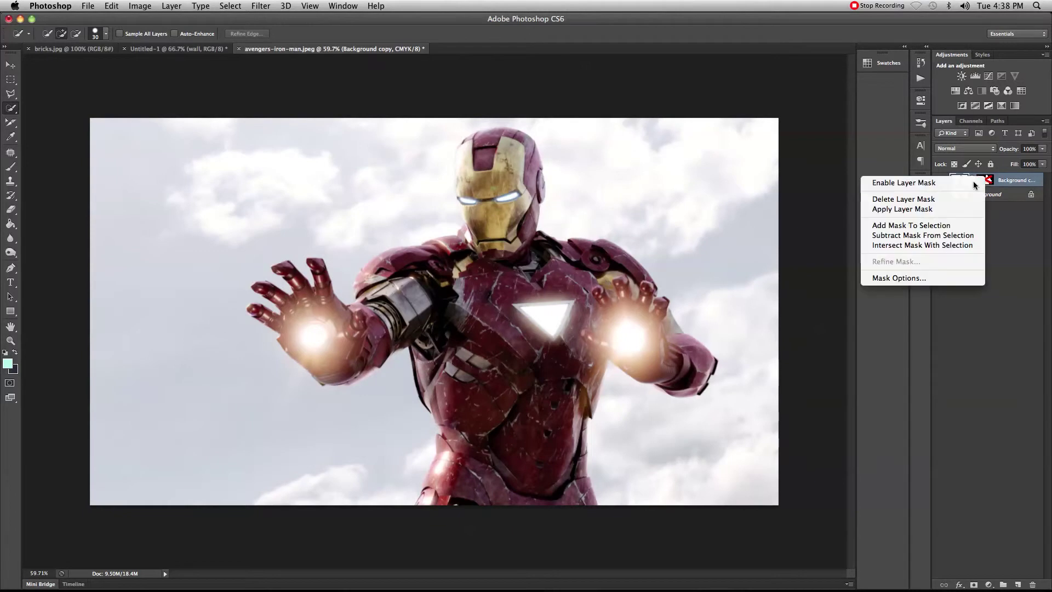
{"action": "left_click", "coordinate": [977, 184]}
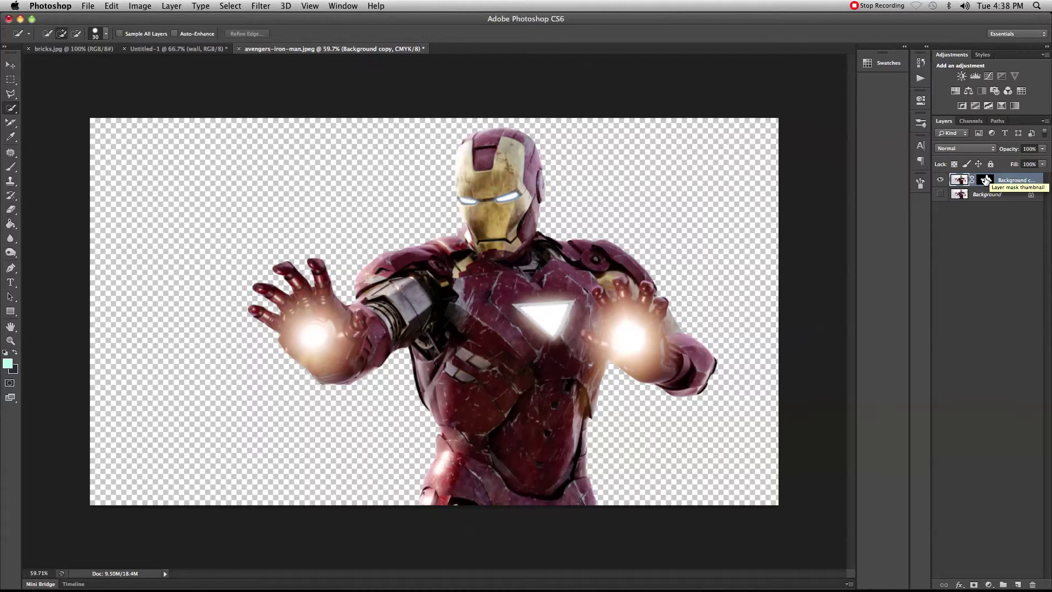
{"action": "left_click", "coordinate": [986, 179], "text": "alt"}
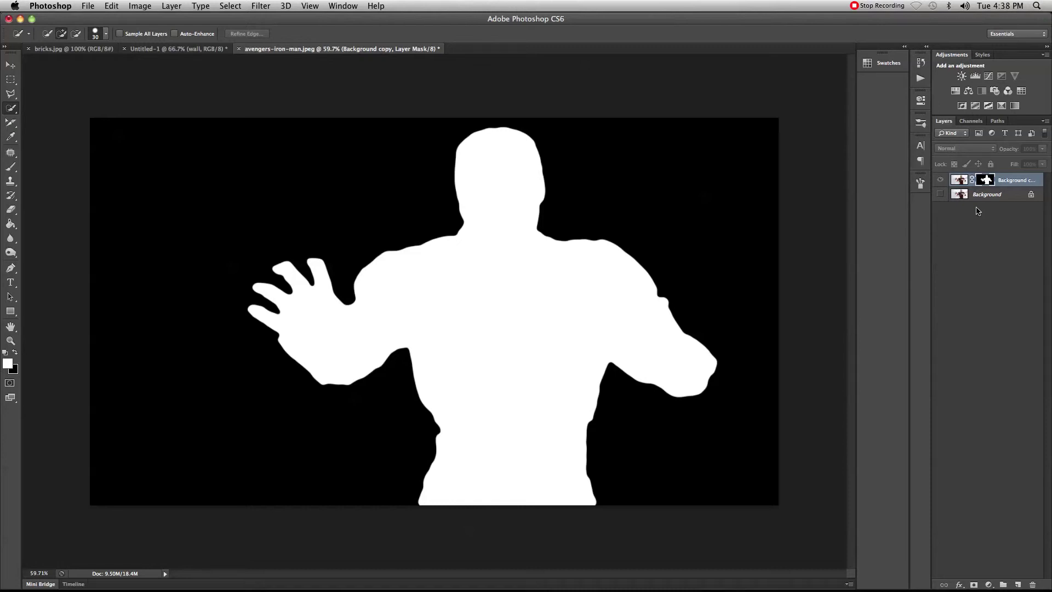
{"action": "left_click", "coordinate": [958, 180]}
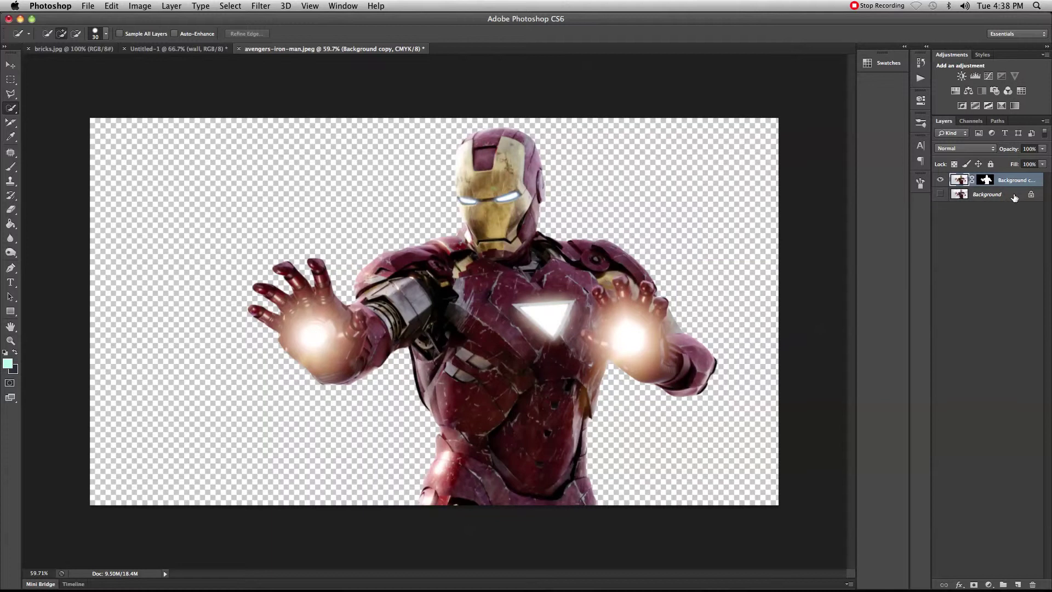
- Copy the masked Iron Man layer into the Untitled-1 document and place it over the brick wall
{"action": "left_click", "coordinate": [10, 66]}
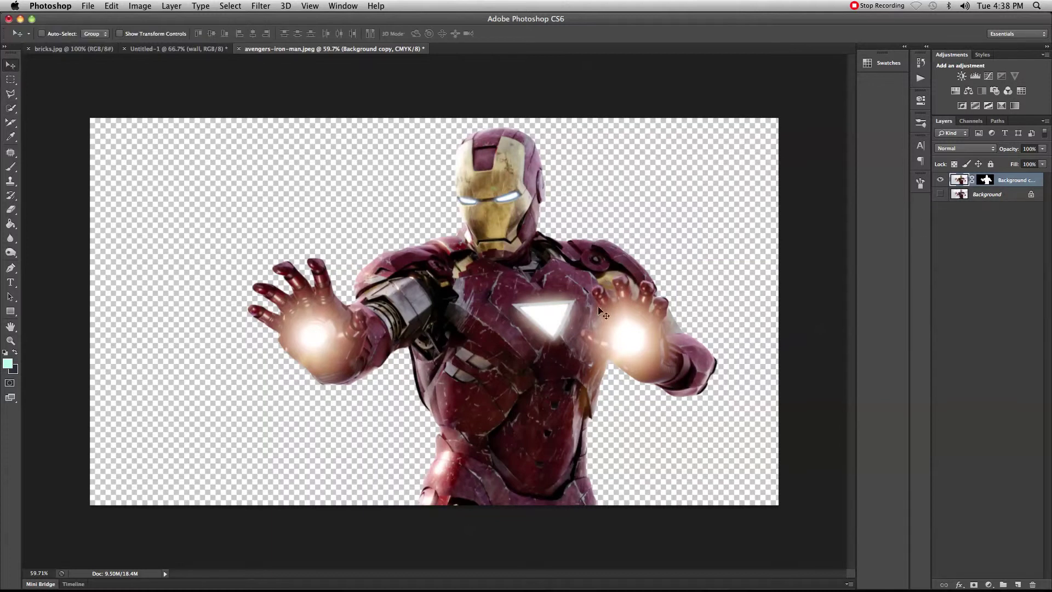
{"action": "left_click_drag", "start_coordinate": [517, 294], "coordinate": [157, 51]}
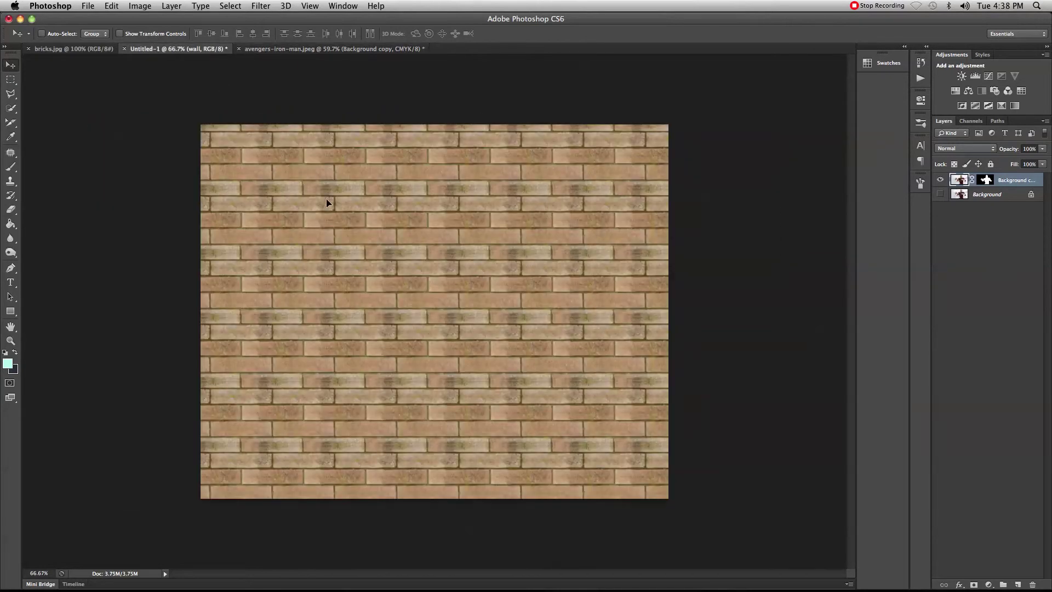
{"action": "left_click_drag", "start_coordinate": [338, 235], "coordinate": [487, 281]}
{"action": "key", "text": "ctrl+t"}
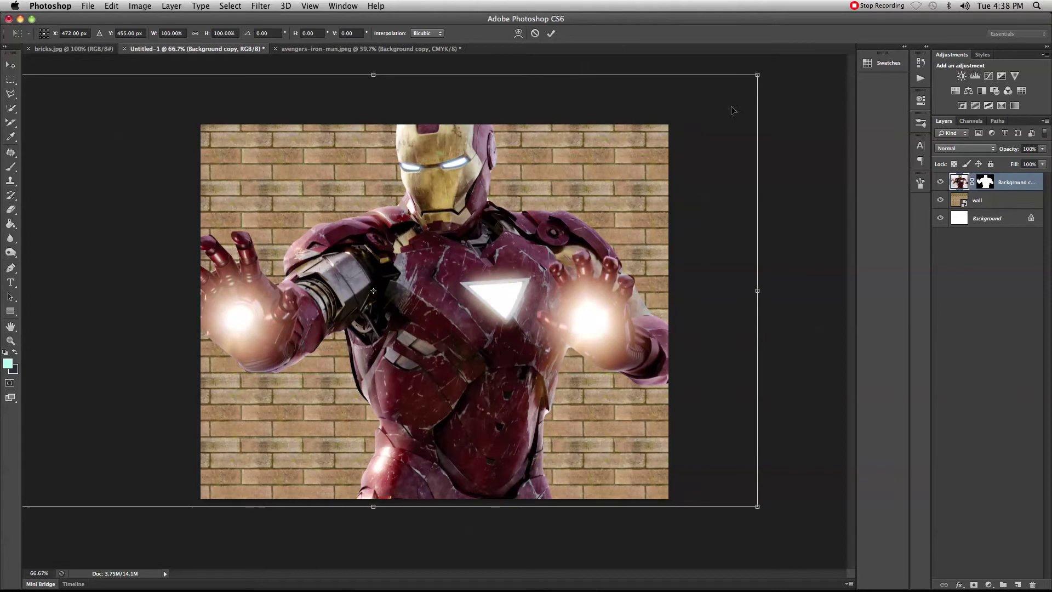
{"action": "left_click_drag", "start_coordinate": [760, 75], "coordinate": [641, 146]}
{"action": "key", "text": "Escape"}
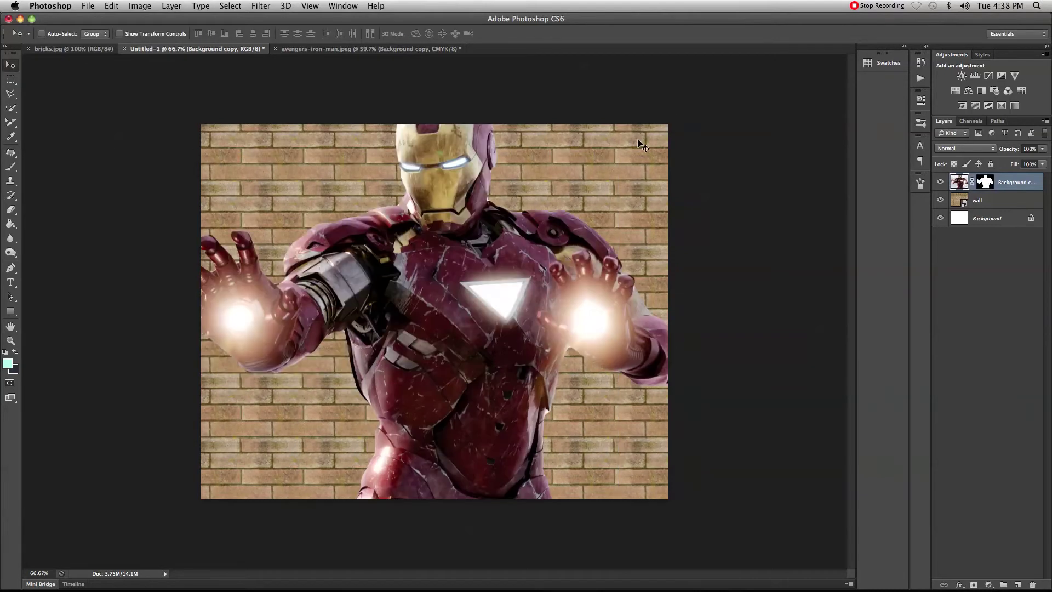
- Scale the Iron Man layer to about 75% and place him near the middle of the wall, cut off at the canvas's lower edge
{"action": "key", "text": "ctrl+t"}
{"action": "left_click_drag", "start_coordinate": [571, 61], "coordinate": [492, 77]}
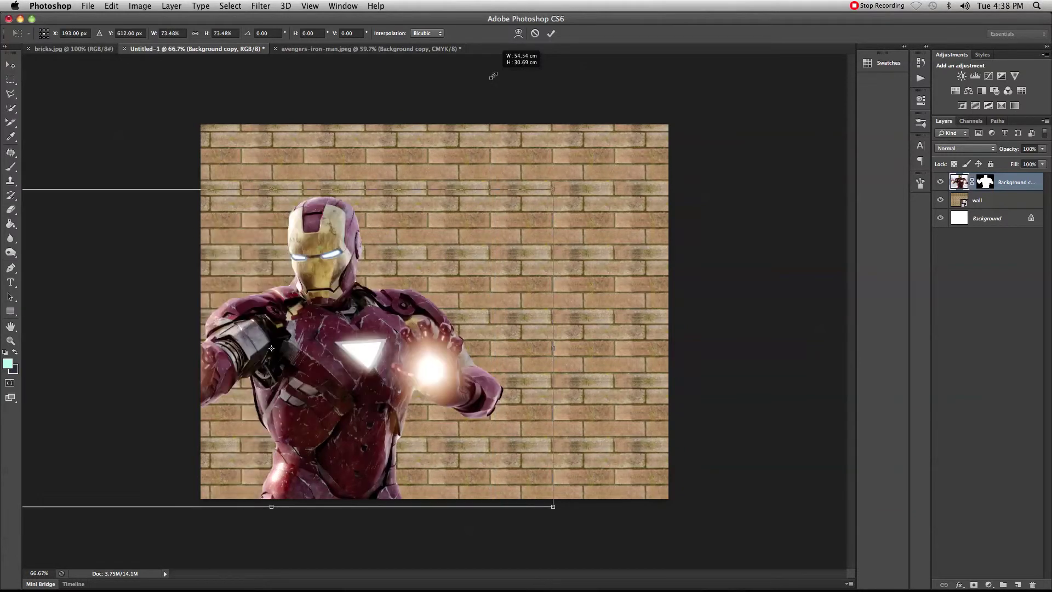
{"action": "left_click_drag", "start_coordinate": [492, 76], "coordinate": [342, 226]}
{"action": "left_click_drag", "start_coordinate": [248, 389], "coordinate": [559, 380]}
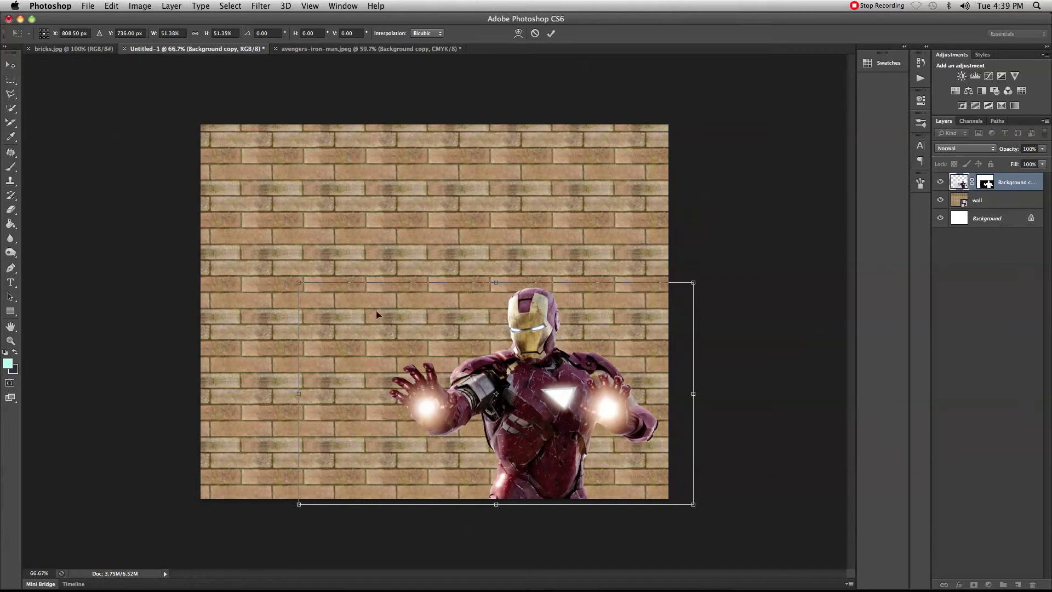
{"action": "left_click_drag", "start_coordinate": [300, 282], "coordinate": [168, 94]}
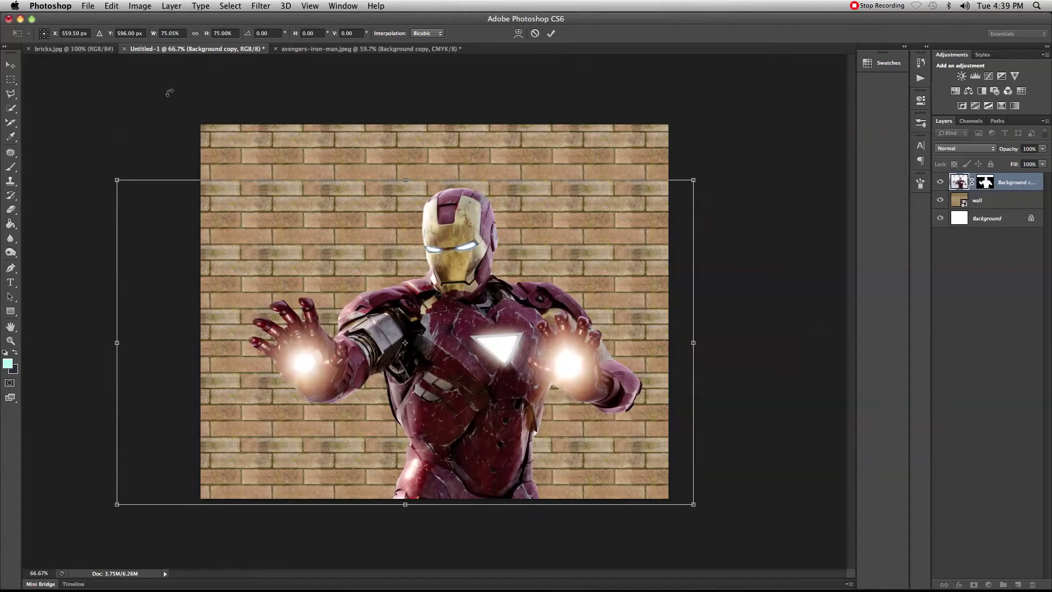
{"action": "key", "text": "Return"}
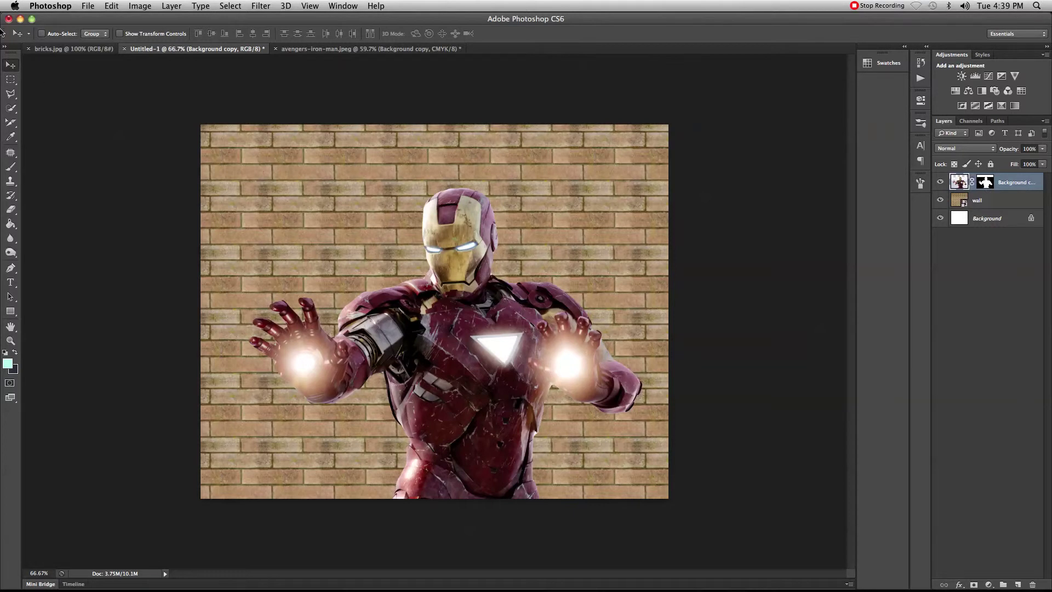
- Start a Black & White adjustment on the Iron Man layer and choose the Infrared preset
{"action": "left_click", "coordinate": [140, 7]}
{"action": "mouse_move", "coordinate": [154, 39]}
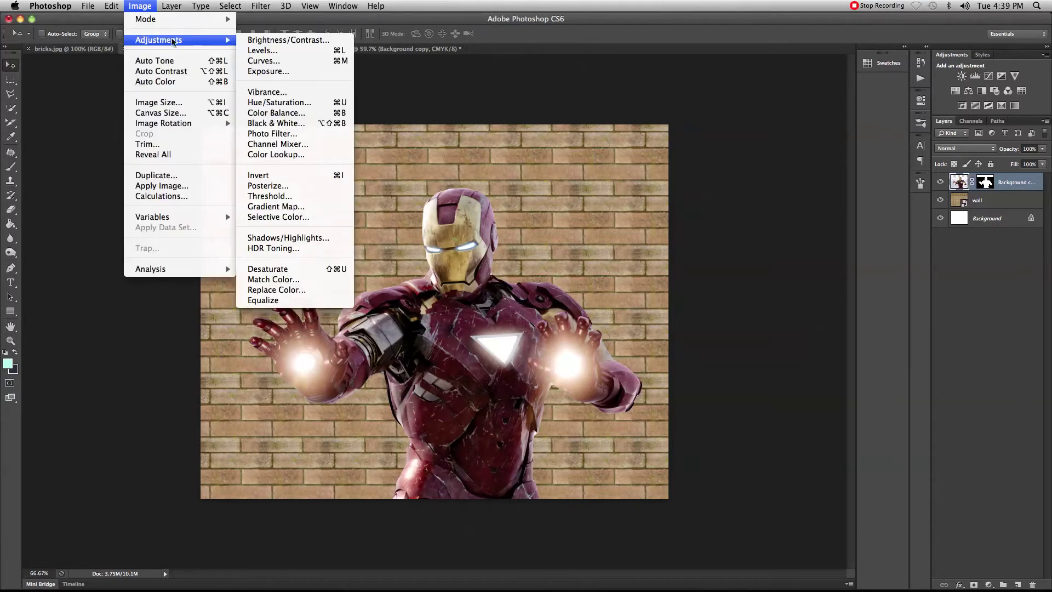
{"action": "left_click", "coordinate": [292, 124]}
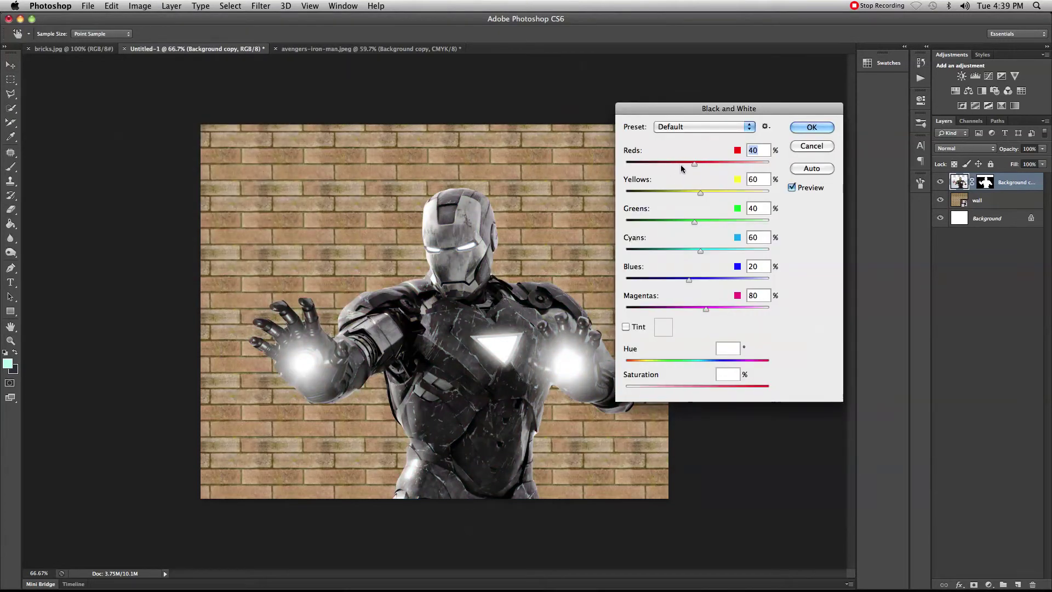
{"action": "left_click", "coordinate": [691, 127]}
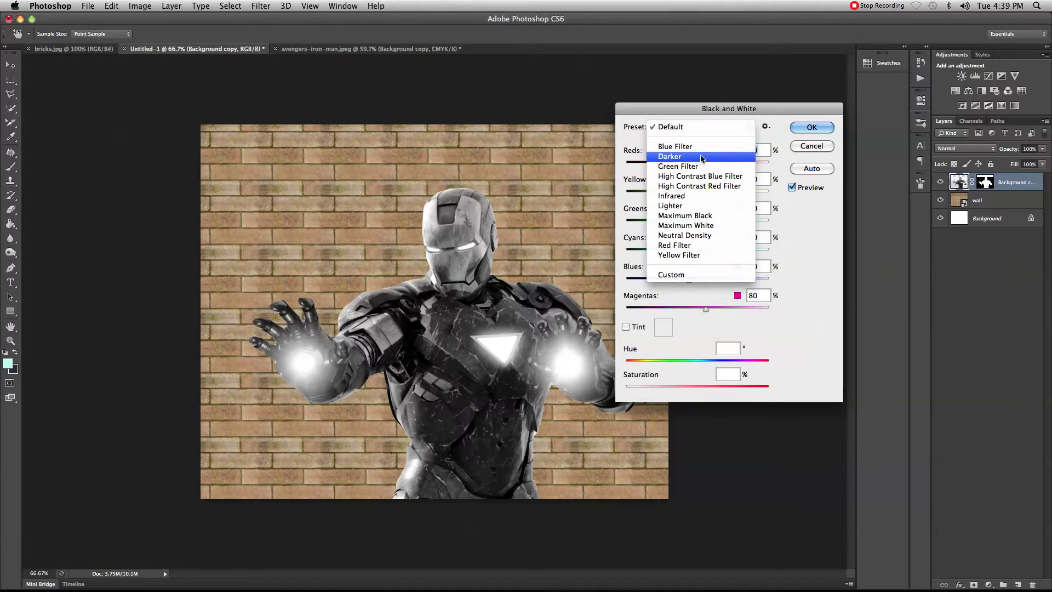
{"action": "left_click", "coordinate": [707, 197]}
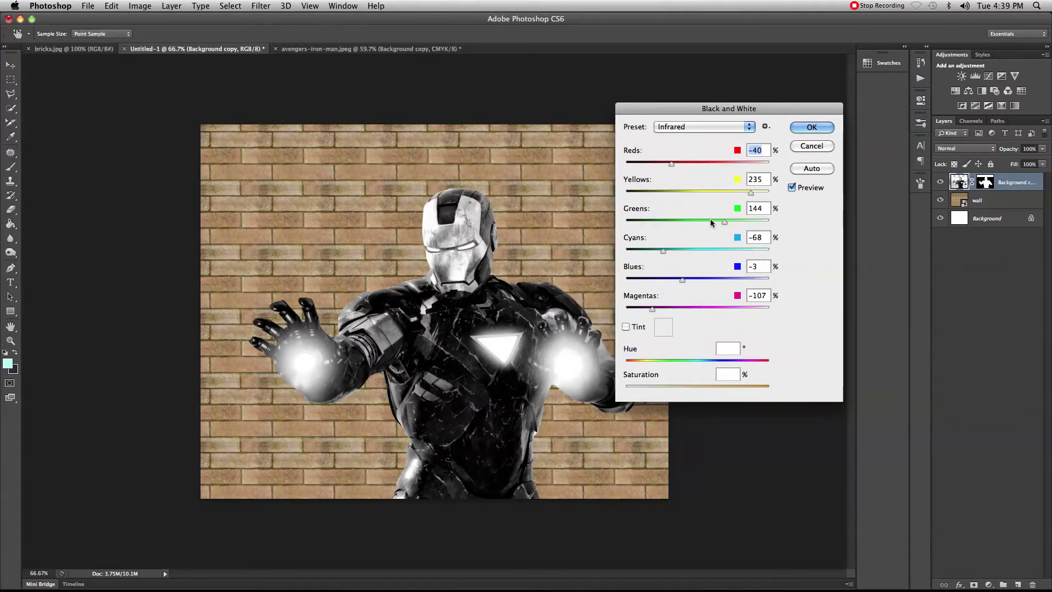
- Try the Maximum Black, Maximum White, Neutral Density and Red Filter presets in the Black & White adjustment
{"action": "left_click", "coordinate": [724, 127]}
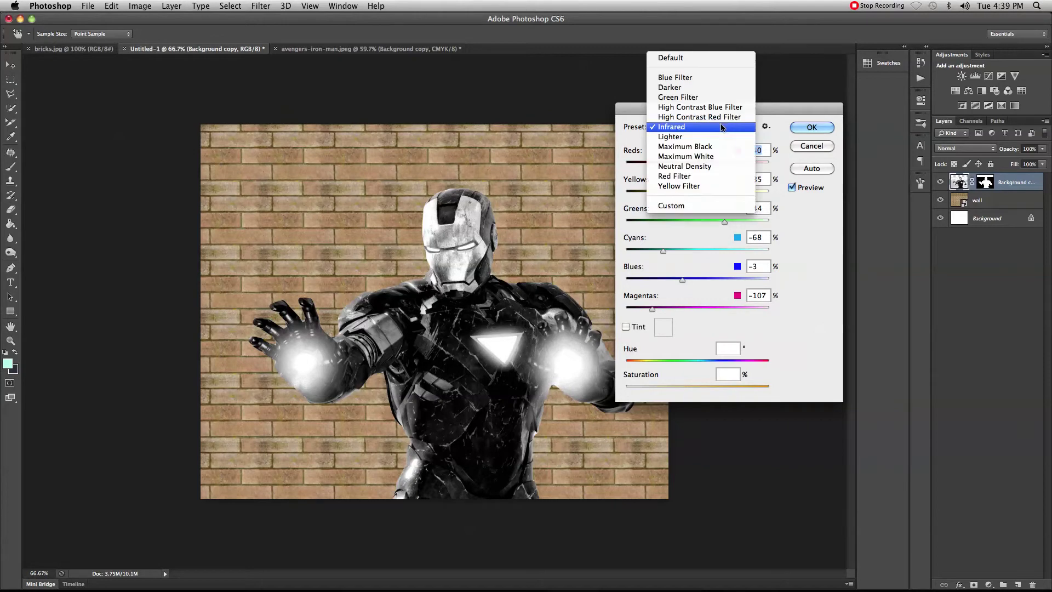
{"action": "left_click", "coordinate": [714, 146]}
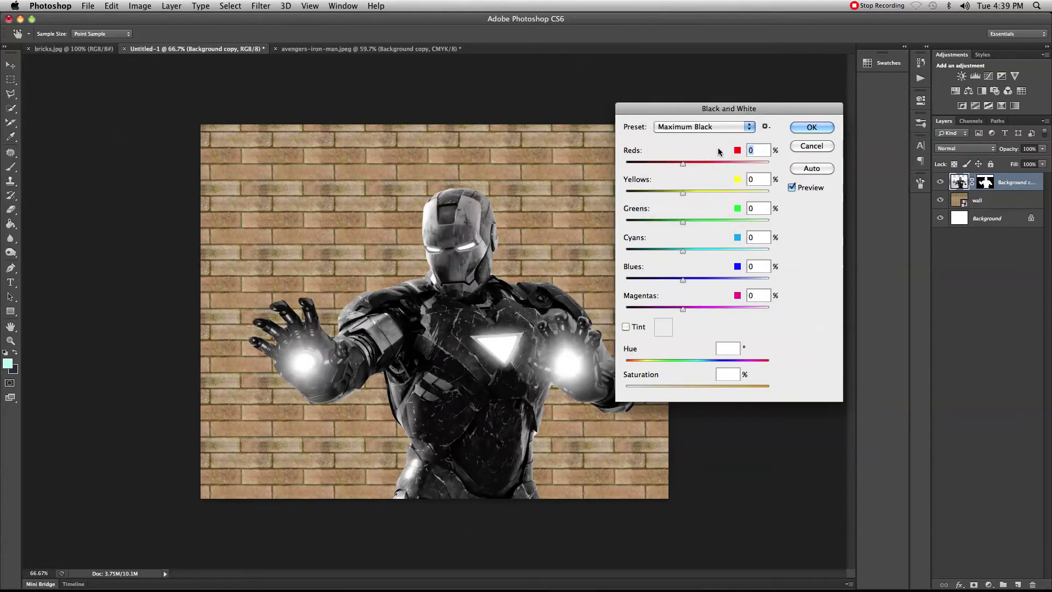
{"action": "left_click", "coordinate": [721, 126]}
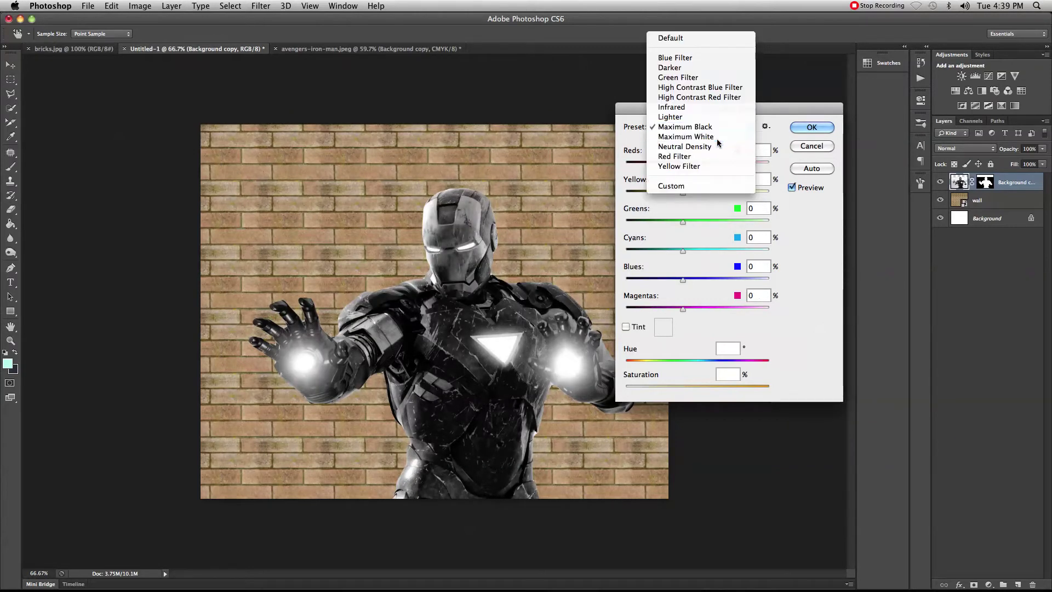
{"action": "left_click", "coordinate": [717, 137]}
{"action": "left_click", "coordinate": [714, 126]}
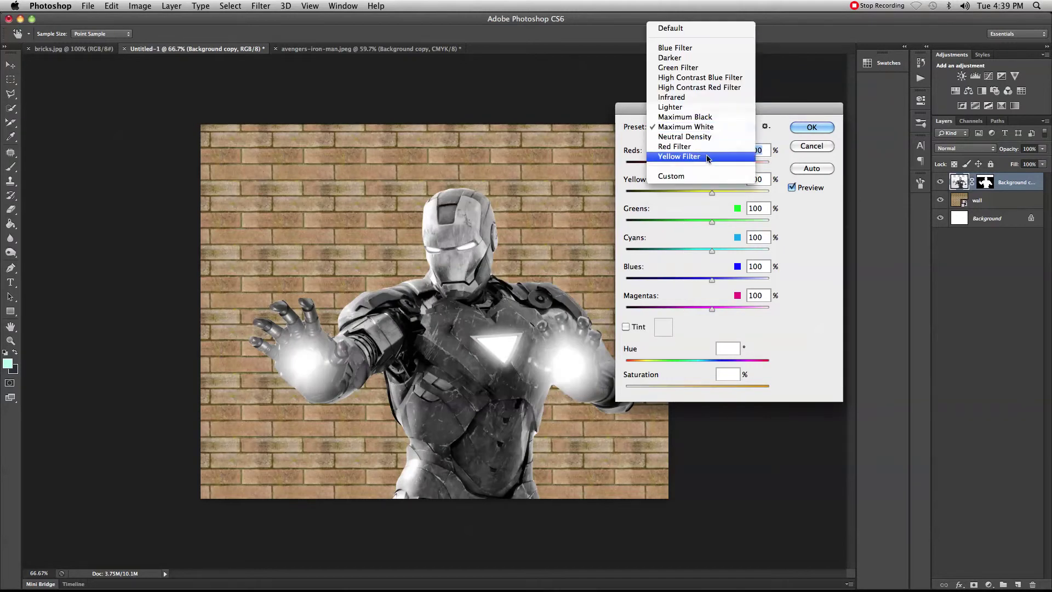
{"action": "left_click", "coordinate": [705, 137]}
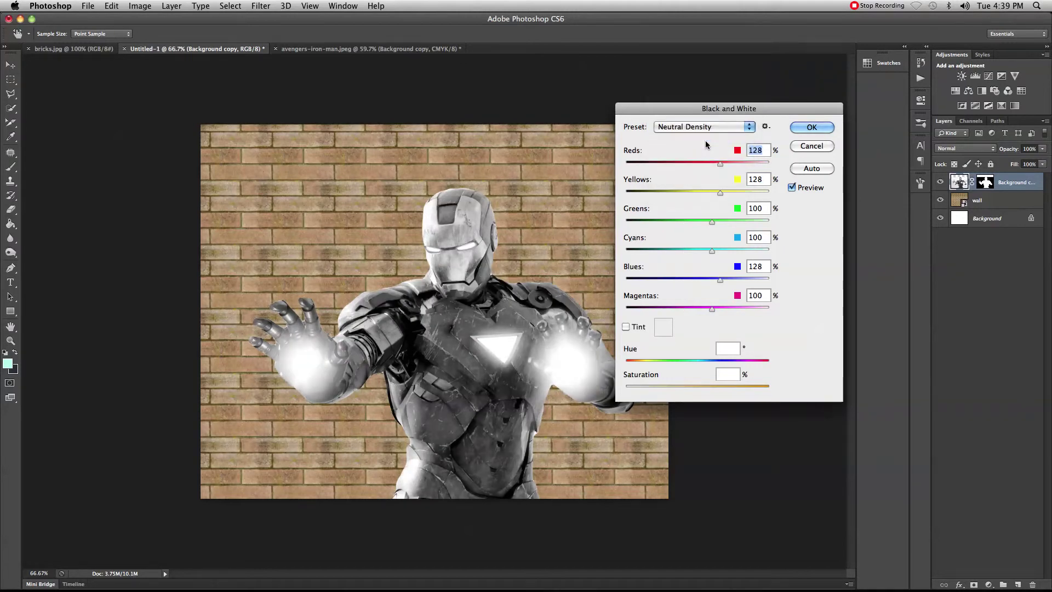
{"action": "left_click", "coordinate": [708, 130]}
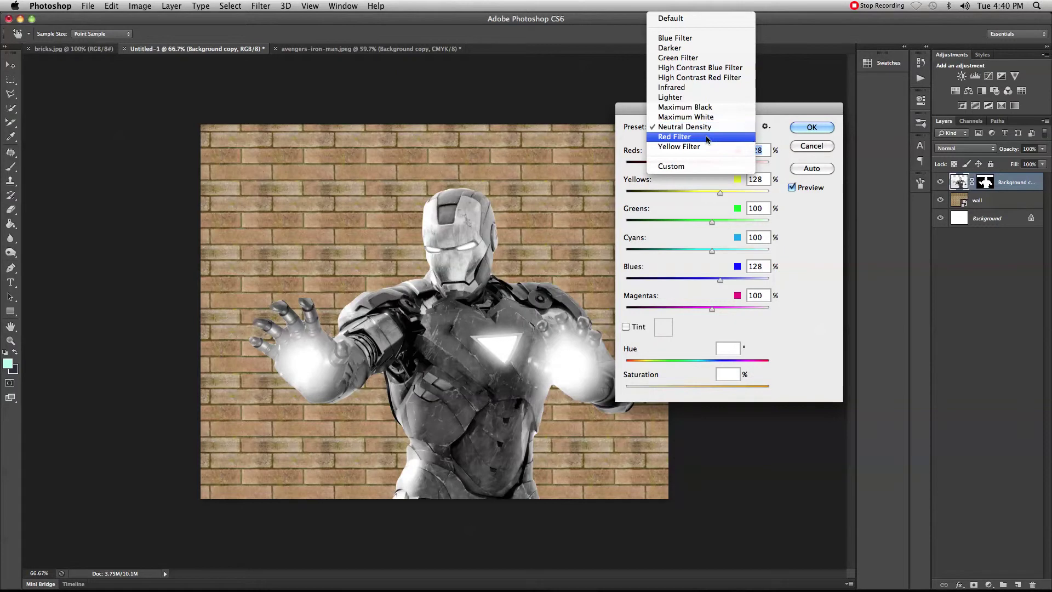
{"action": "left_click", "coordinate": [708, 136]}
- Choose the Infrared preset again, raise Reds to 22% and apply the black-and-white conversion to Iron Man
{"action": "left_click", "coordinate": [713, 126]}
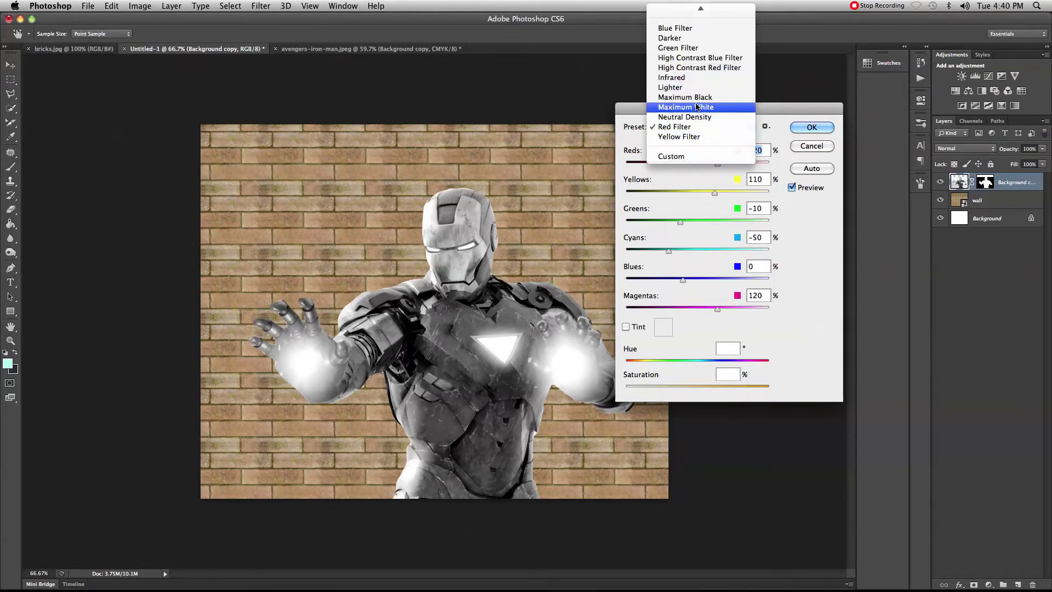
{"action": "left_click", "coordinate": [698, 79]}
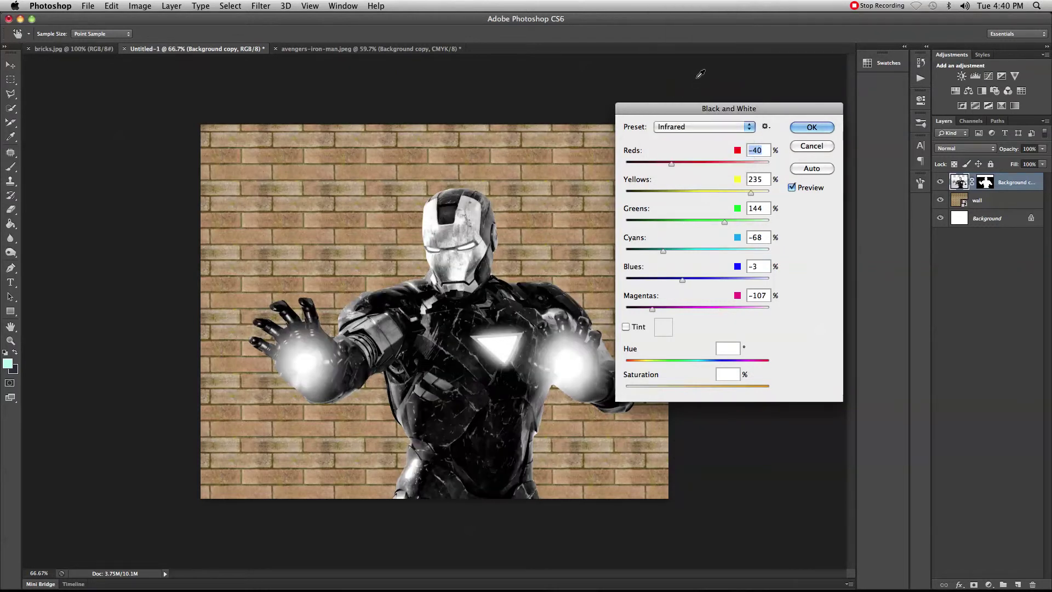
{"action": "mouse_move", "coordinate": [672, 163]}
{"action": "left_mouse_down"}
{"action": "mouse_move", "coordinate": [705, 165]}
{"action": "mouse_move", "coordinate": [690, 166]}
{"action": "left_mouse_up"}
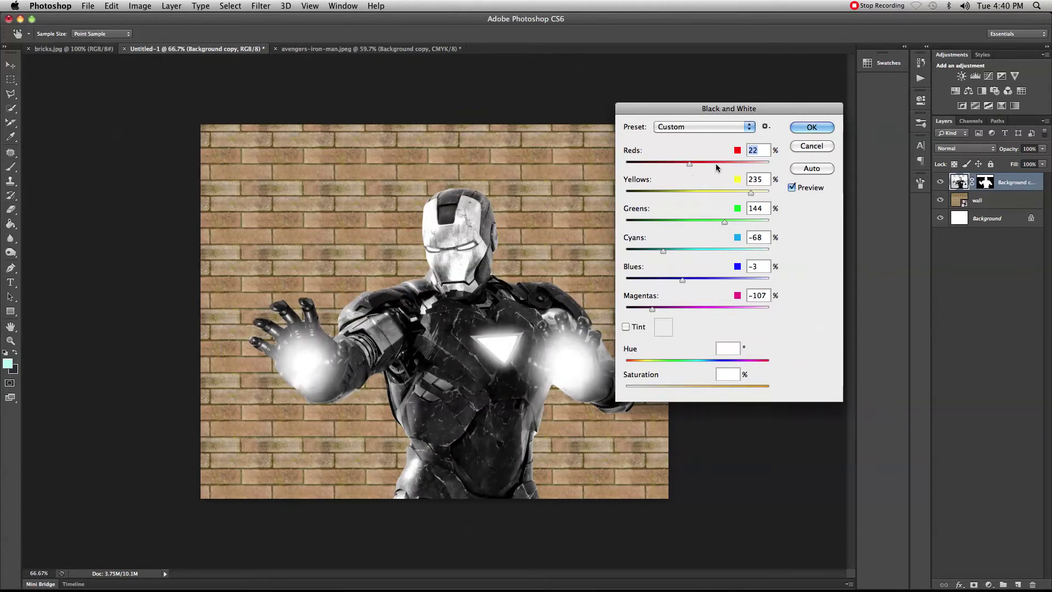
{"action": "left_click", "coordinate": [820, 131]}
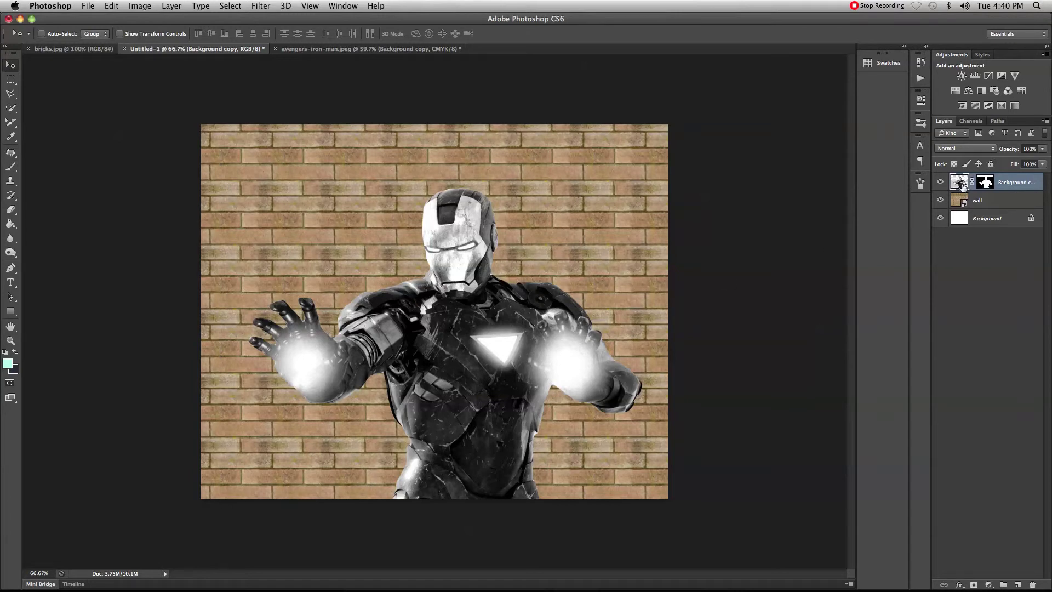
- Set the Iron Man layer's blend mode to Multiply so it blends into the brick wall
{"action": "left_click", "coordinate": [995, 151]}
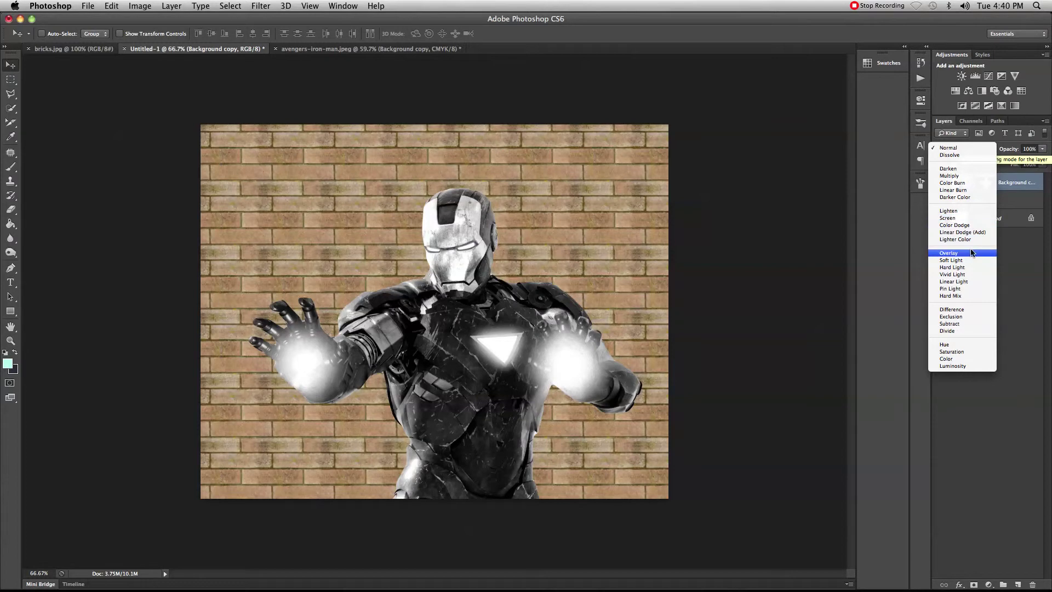
{"action": "left_click", "coordinate": [968, 176]}
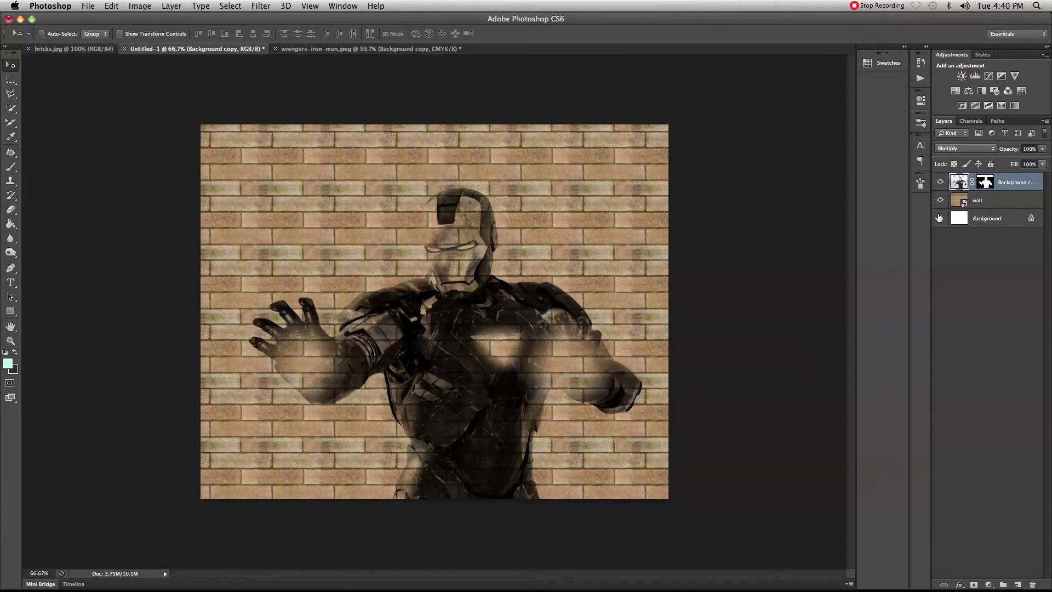
- Duplicate the Multiply Iron Man layer and set the duplicate's blend mode to Screen
{"action": "left_click_drag", "start_coordinate": [1017, 187], "coordinate": [1018, 583]}
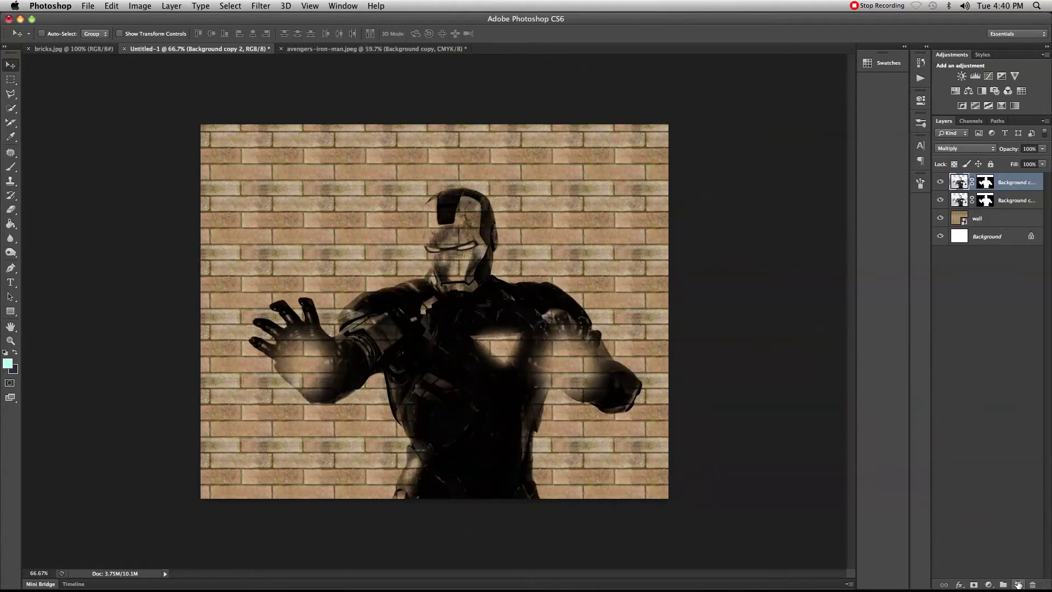
{"action": "left_click", "coordinate": [993, 155]}
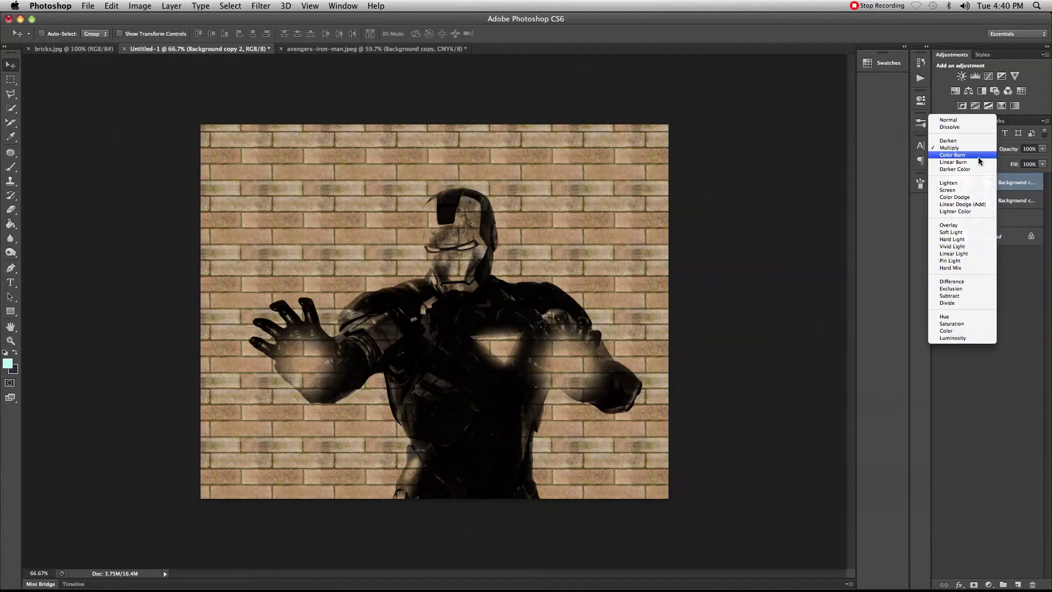
{"action": "left_click", "coordinate": [970, 190]}
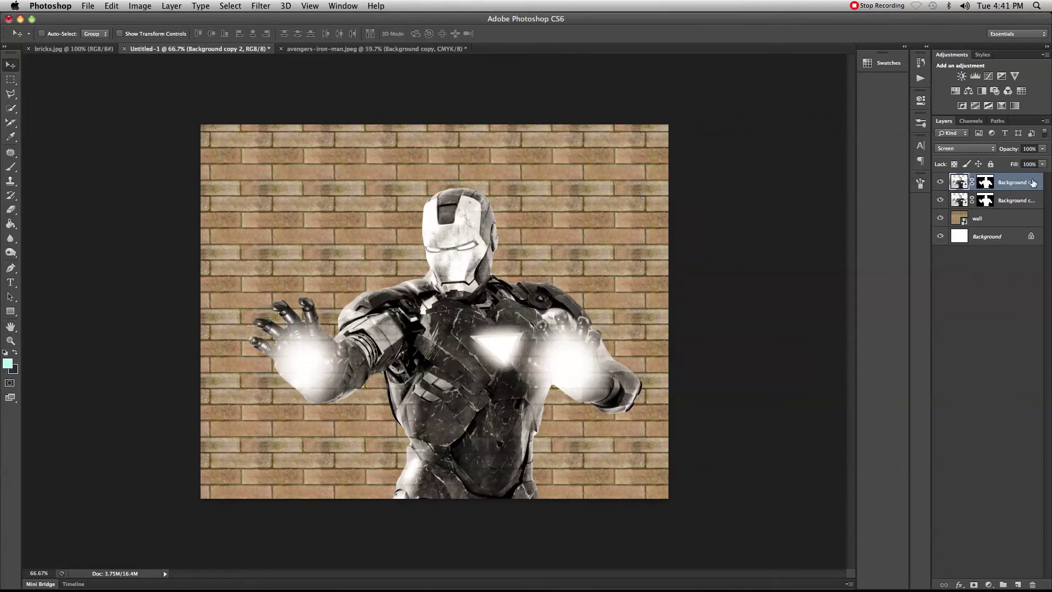
- Compare the Screen and Multiply Iron Man layers by viewing each one alone over the wall, and show both again
{"action": "left_click", "coordinate": [1021, 203], "text": "shift"}
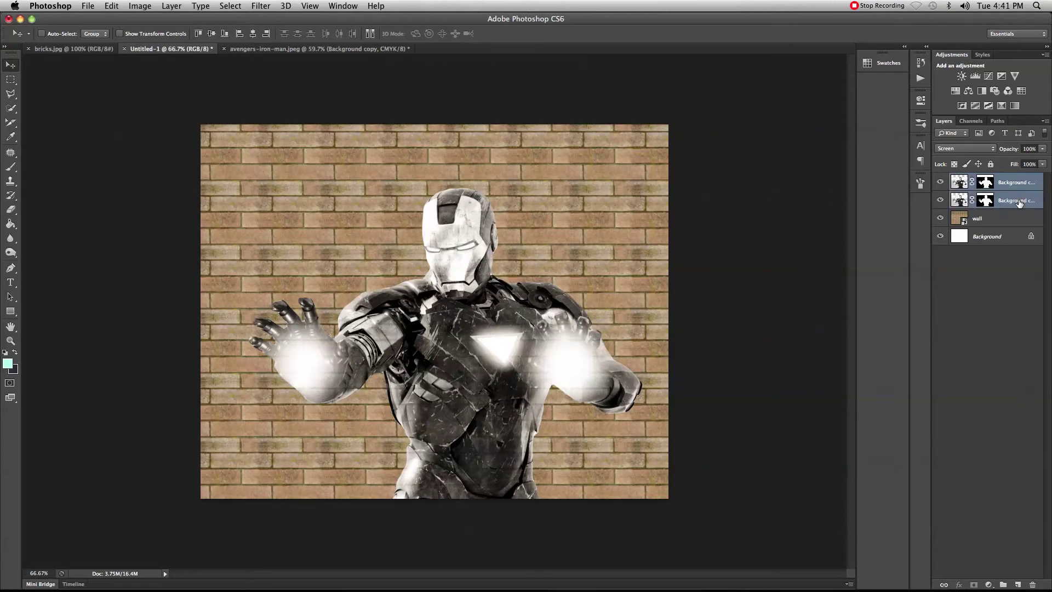
{"action": "left_click", "coordinate": [1014, 184]}
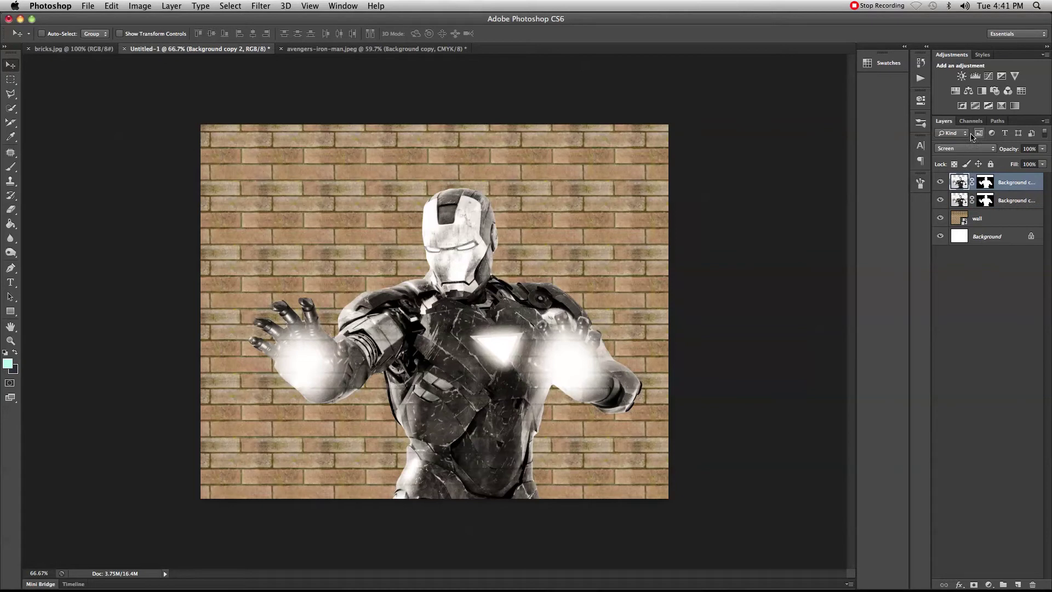
{"action": "left_click", "coordinate": [1015, 202]}
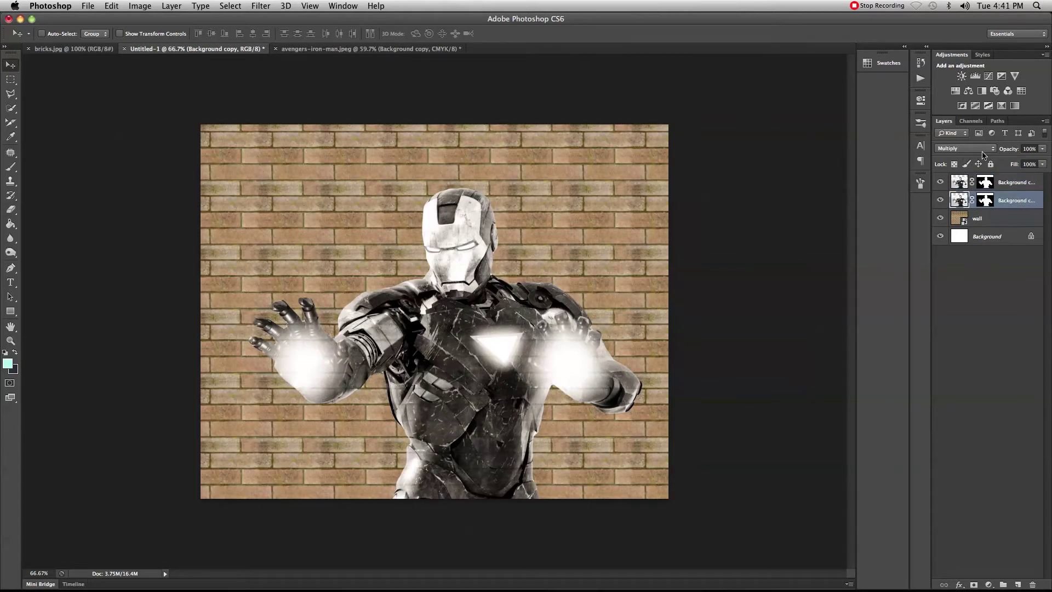
{"action": "left_click", "coordinate": [942, 182]}
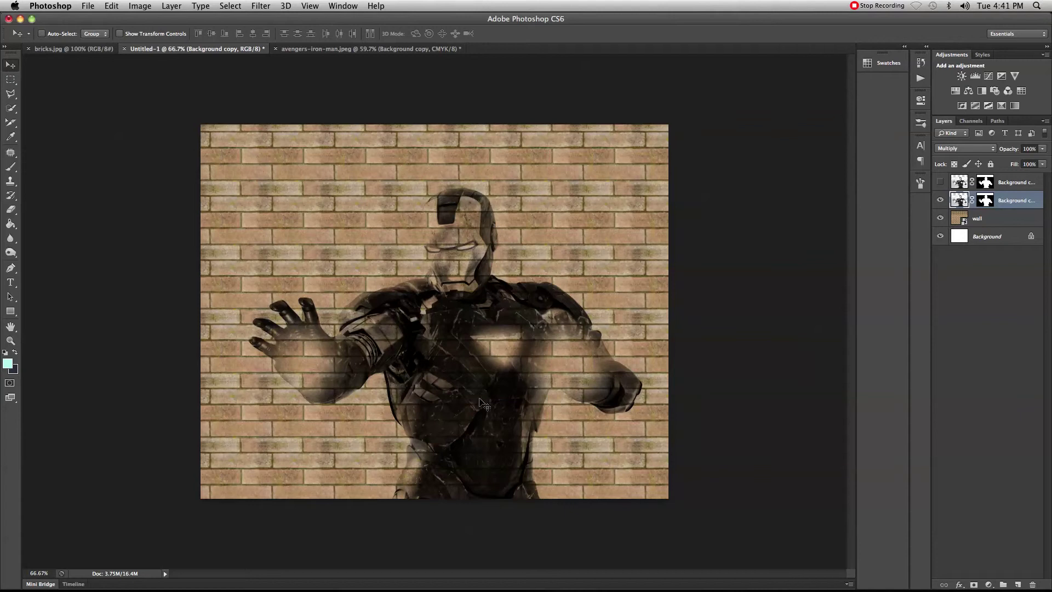
{"action": "left_click", "coordinate": [943, 190]}
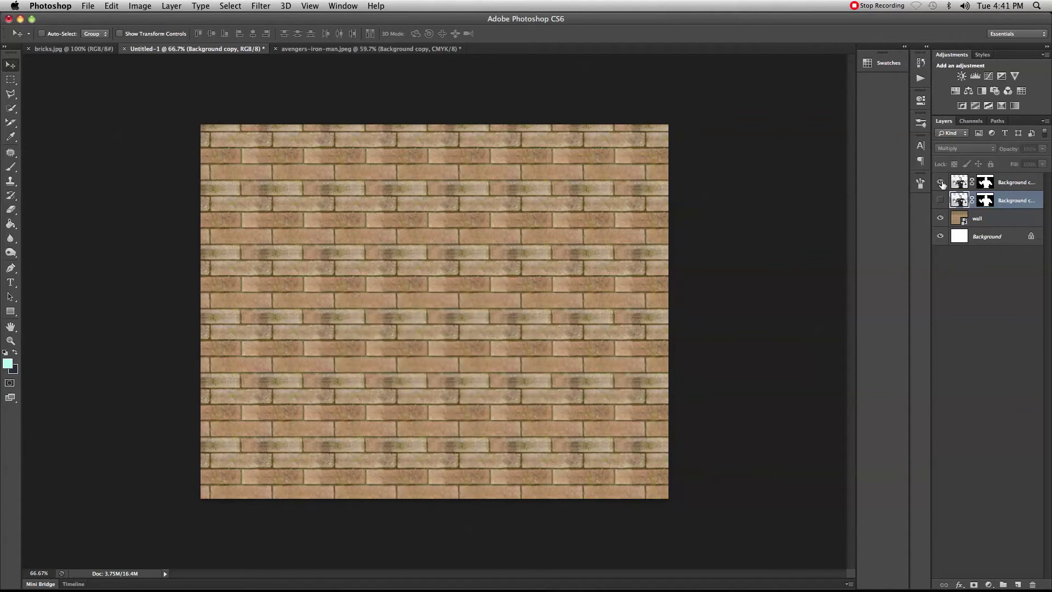
{"action": "left_click", "coordinate": [941, 183]}
{"action": "left_click", "coordinate": [1009, 183]}
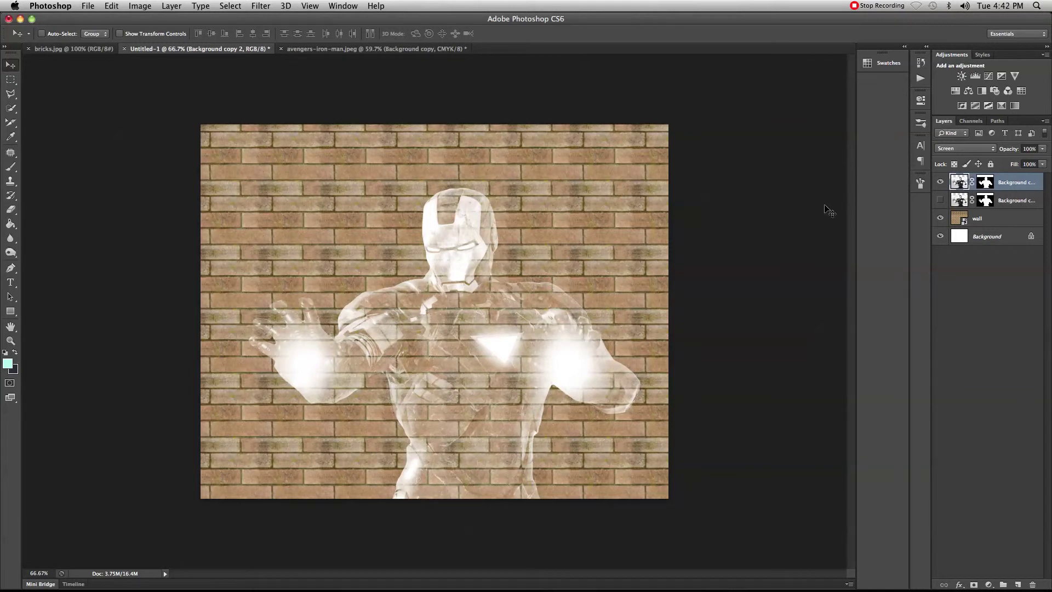
{"action": "left_click", "coordinate": [941, 200]}
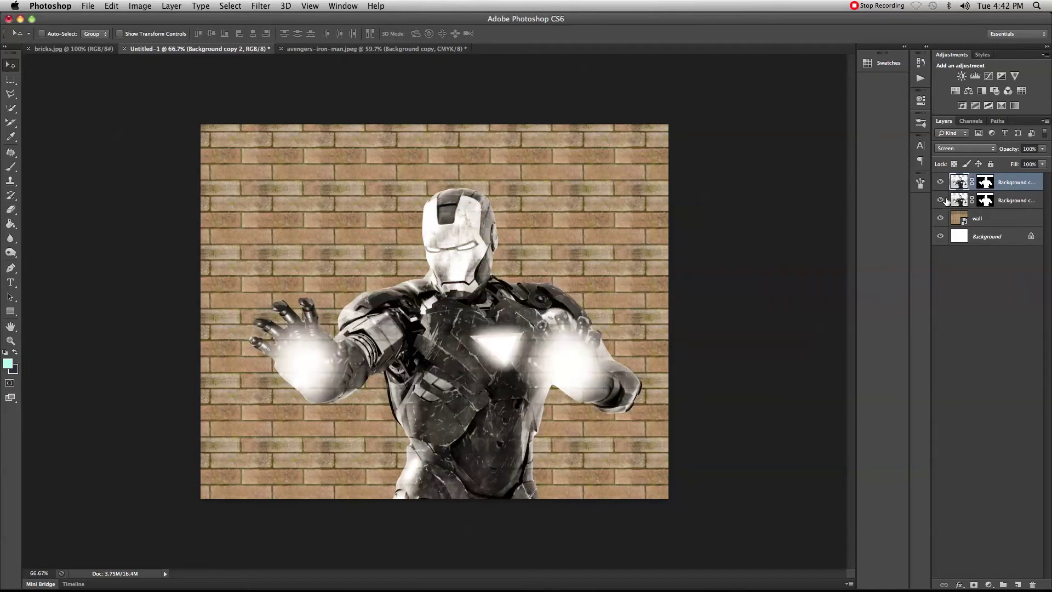
- Convert the two Iron Man layers together into a single smart object
{"action": "left_click", "coordinate": [1012, 201], "text": "shift"}
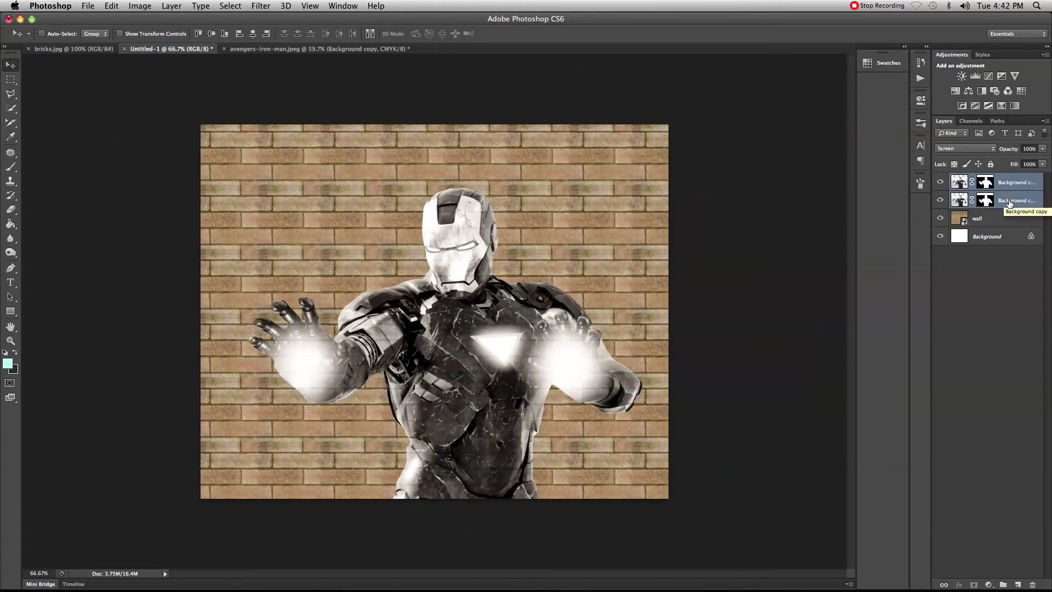
{"action": "right_click", "coordinate": [1010, 203]}
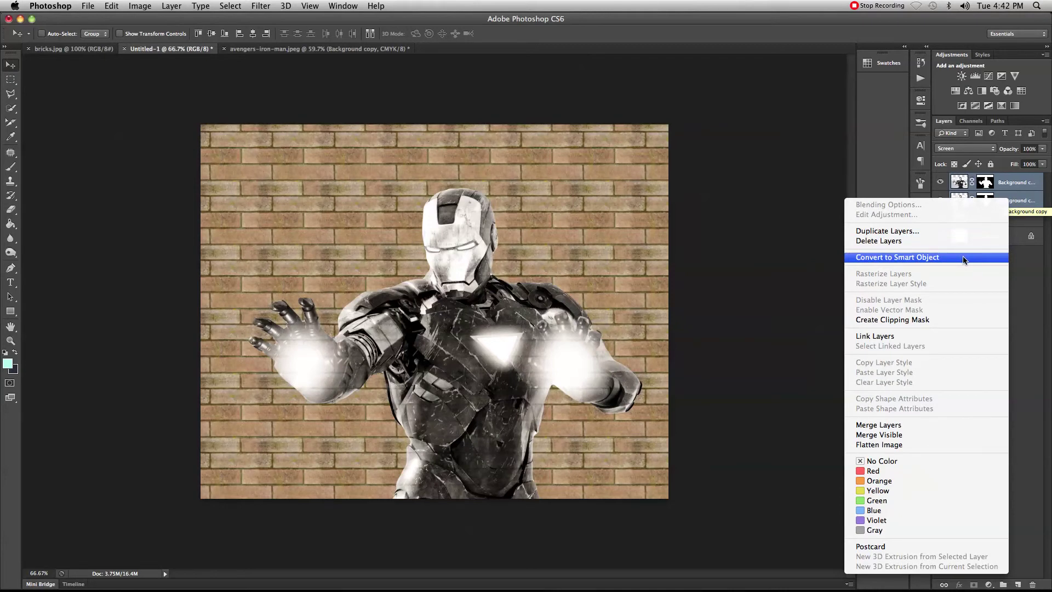
{"action": "left_click", "coordinate": [966, 257]}
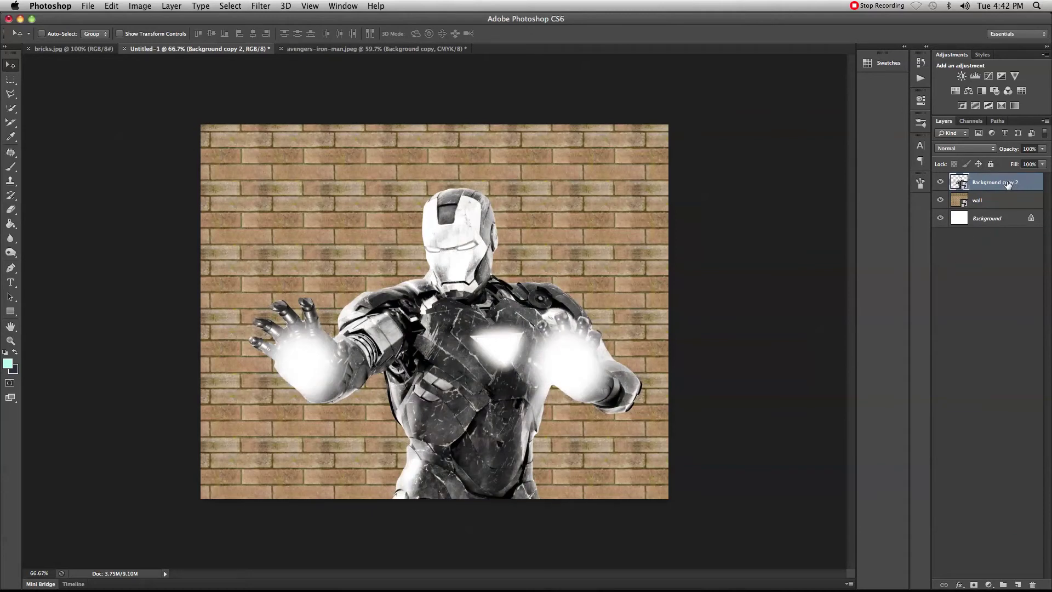
{"action": "right_click", "coordinate": [1004, 185]}
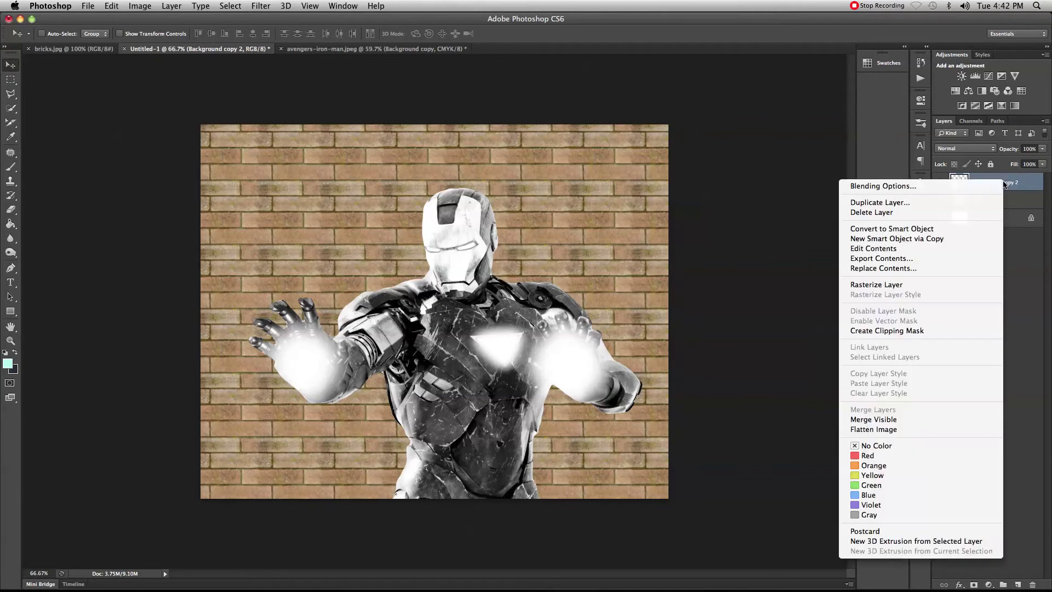
{"action": "left_click", "coordinate": [1022, 257]}
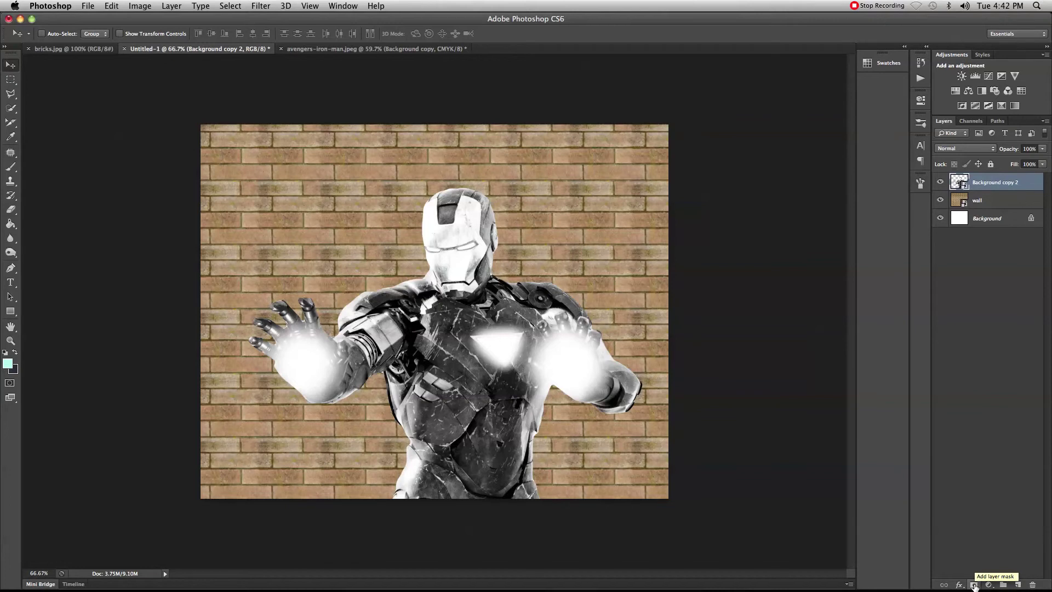
{"action": "left_click", "coordinate": [966, 250]}
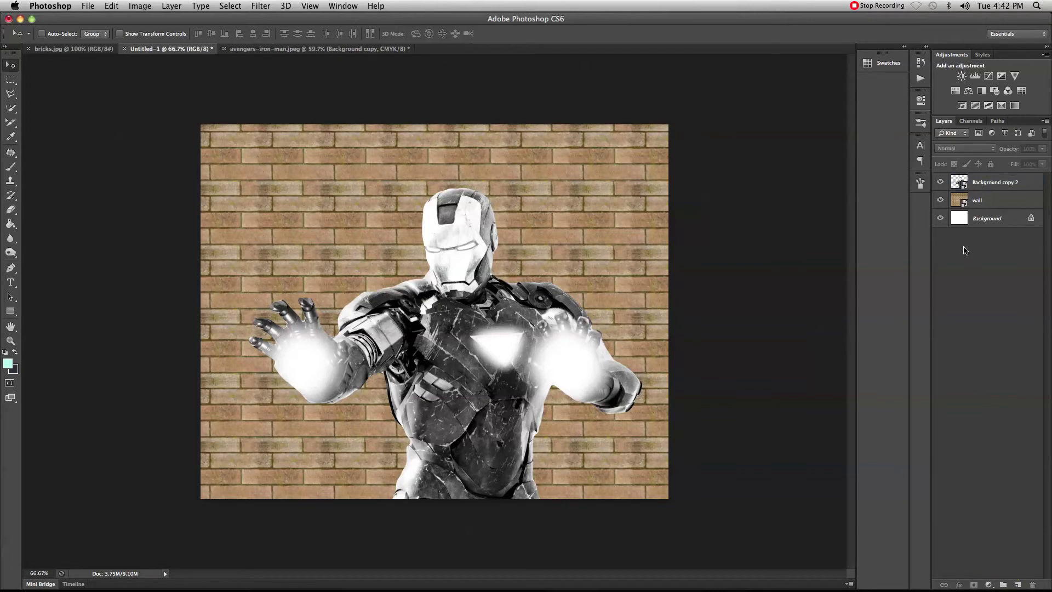
- Hide the Iron Man smart object, load the wall layer's outline as a selection, and make Iron Man active and shown again
{"action": "left_click", "coordinate": [941, 182]}
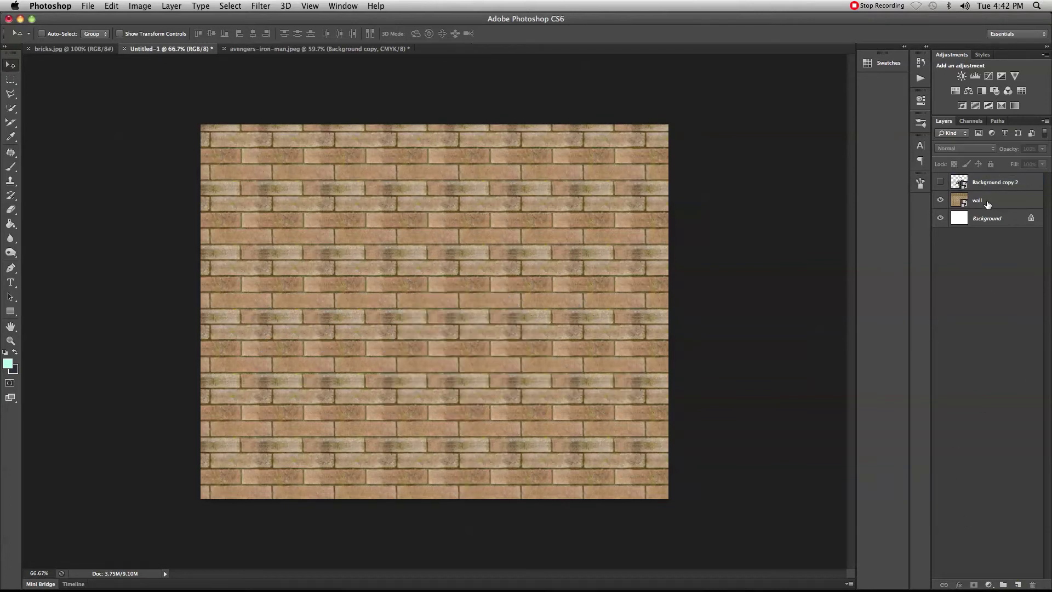
{"action": "left_click", "coordinate": [988, 205]}
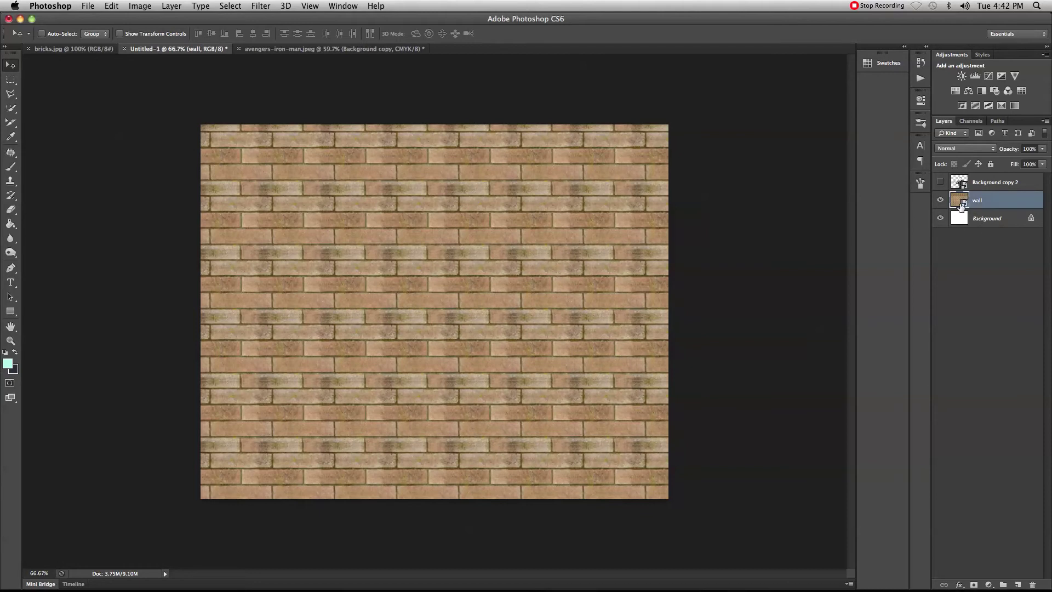
{"action": "left_click", "coordinate": [962, 205], "text": "super"}
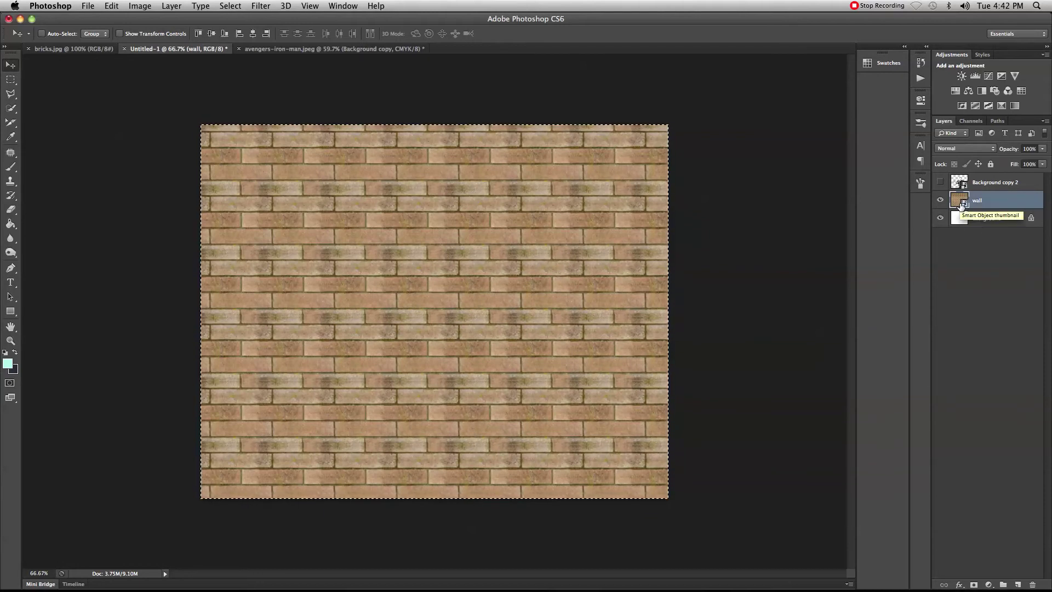
{"action": "left_click", "coordinate": [992, 183]}
{"action": "left_click", "coordinate": [940, 182]}
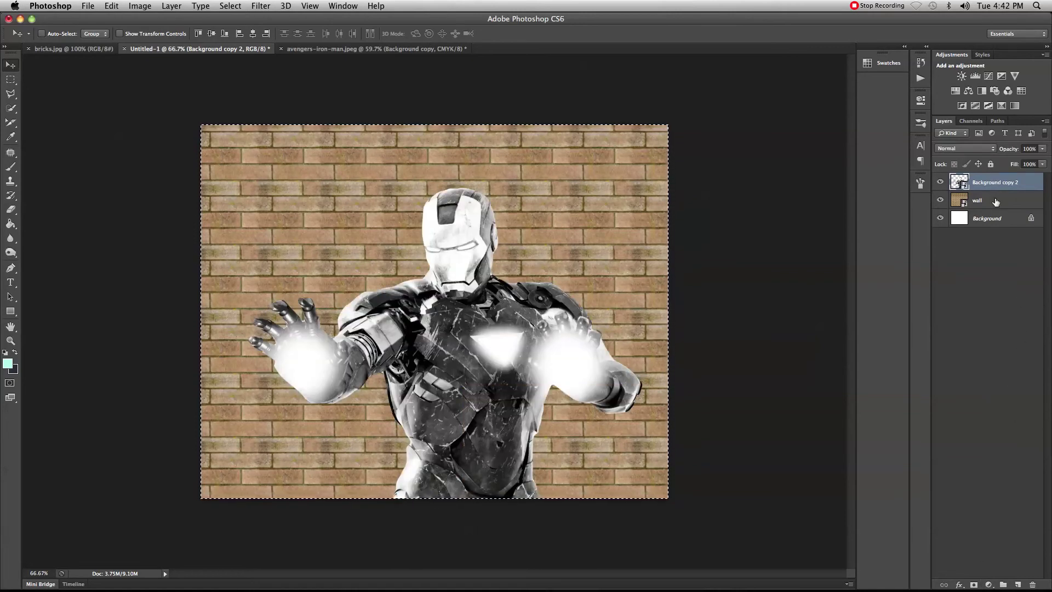
- View the wall layer with the Iron Man smart object hidden, and show and select Background copy 2 again
{"action": "left_click", "coordinate": [940, 182]}
{"action": "left_click", "coordinate": [990, 203]}
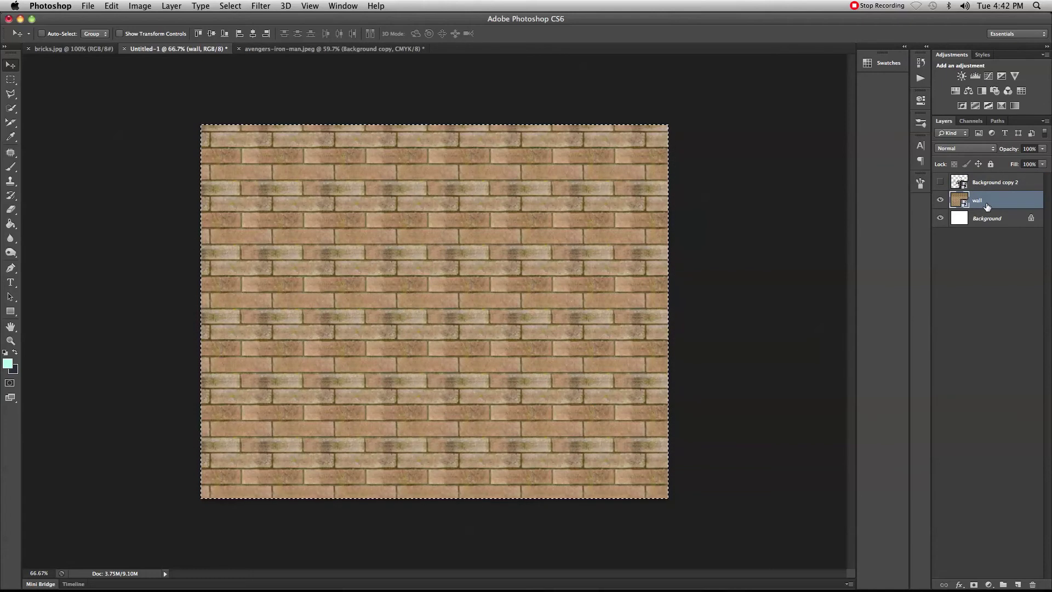
{"action": "left_click", "coordinate": [941, 182]}
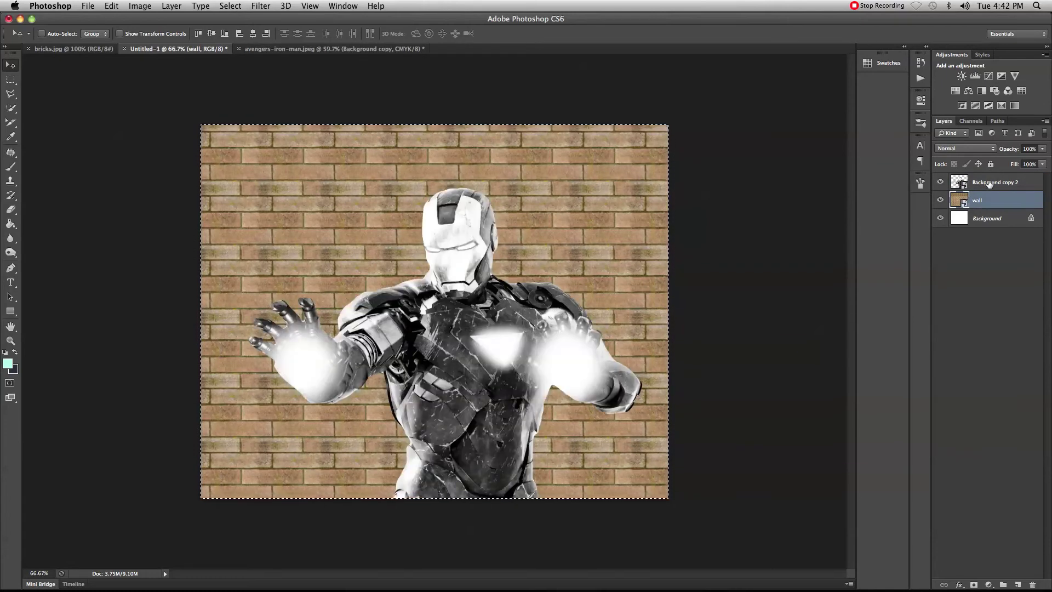
{"action": "left_click", "coordinate": [989, 183]}
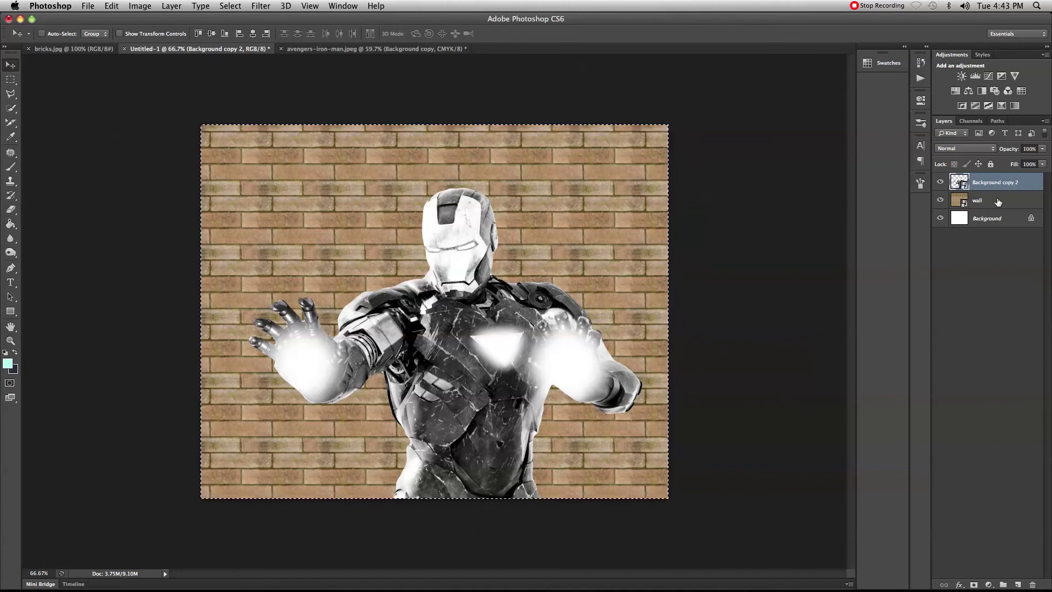
- Rename the Iron Man smart object layer to "ironman"
{"action": "double_click", "coordinate": [992, 182]}
{"action": "type", "text": "ironman"}
{"action": "key", "text": "Return"}
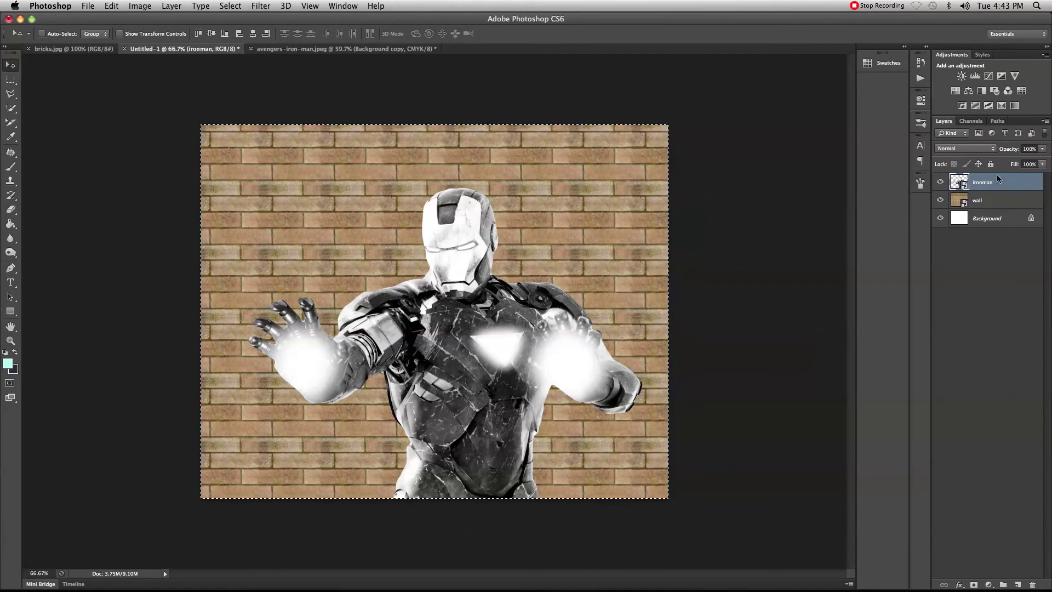
- Add a layer mask to the ironman layer and paste the copied brick wall into the mask
{"action": "left_click", "coordinate": [974, 586]}
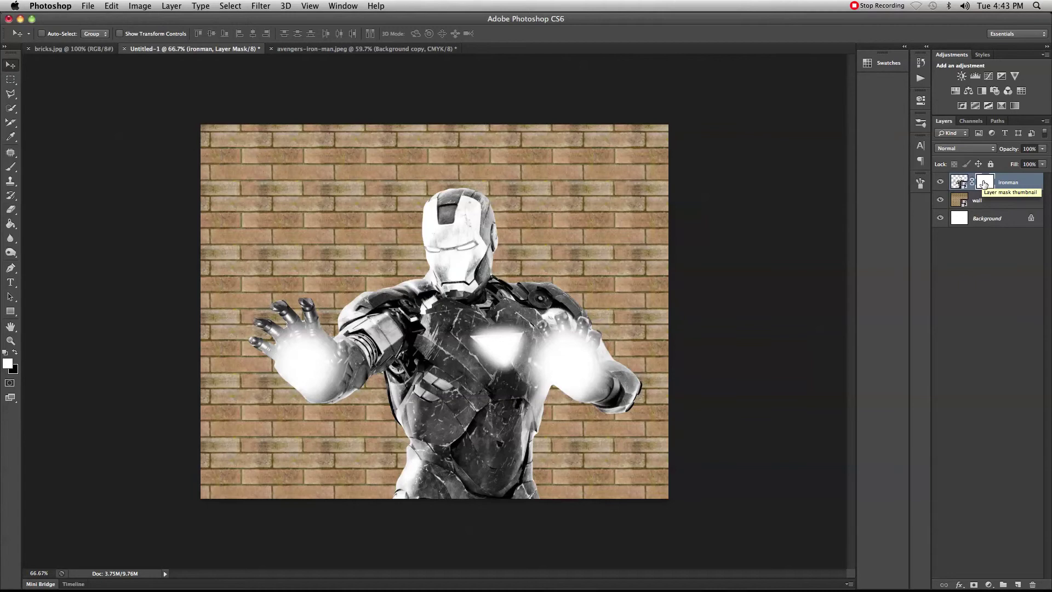
{"action": "left_click", "coordinate": [984, 183], "text": "alt"}
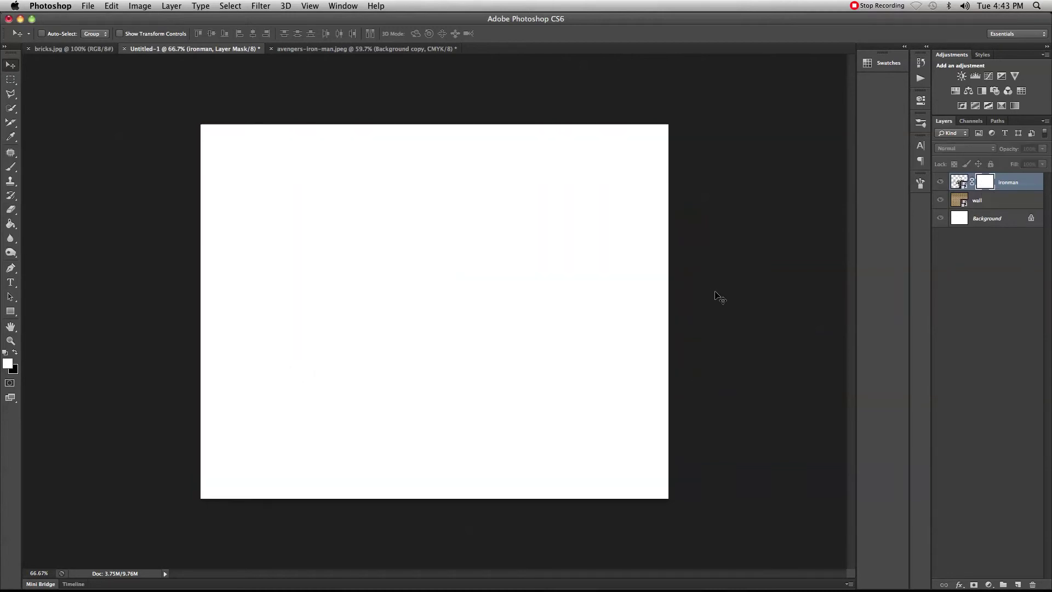
{"action": "key", "text": "super+v"}
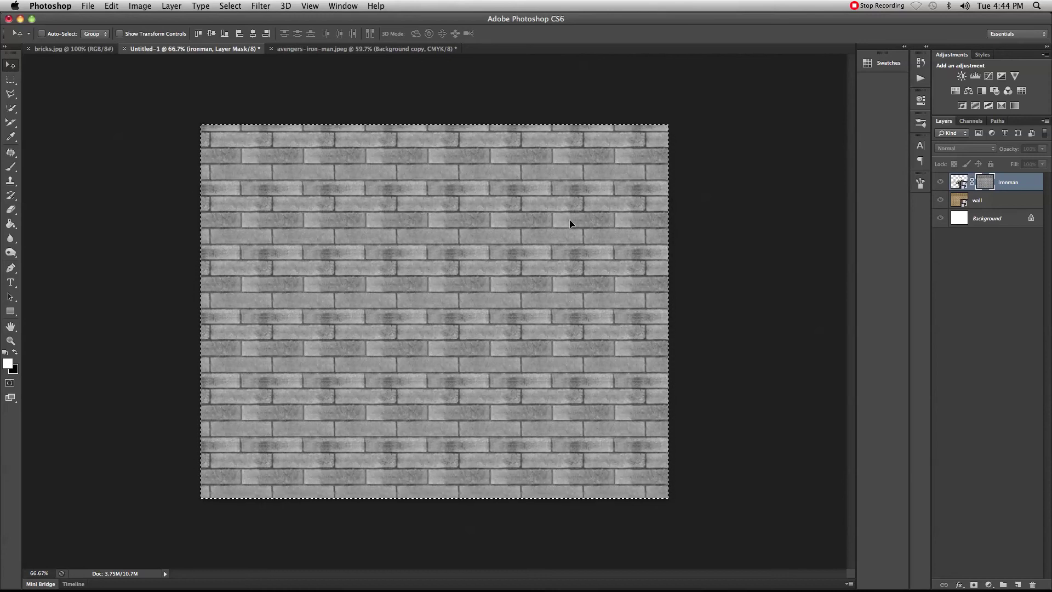
- Set the brick mask's brightness to -2 and contrast to 56, and return to the ironman layer's normal view
{"action": "left_click", "coordinate": [140, 7]}
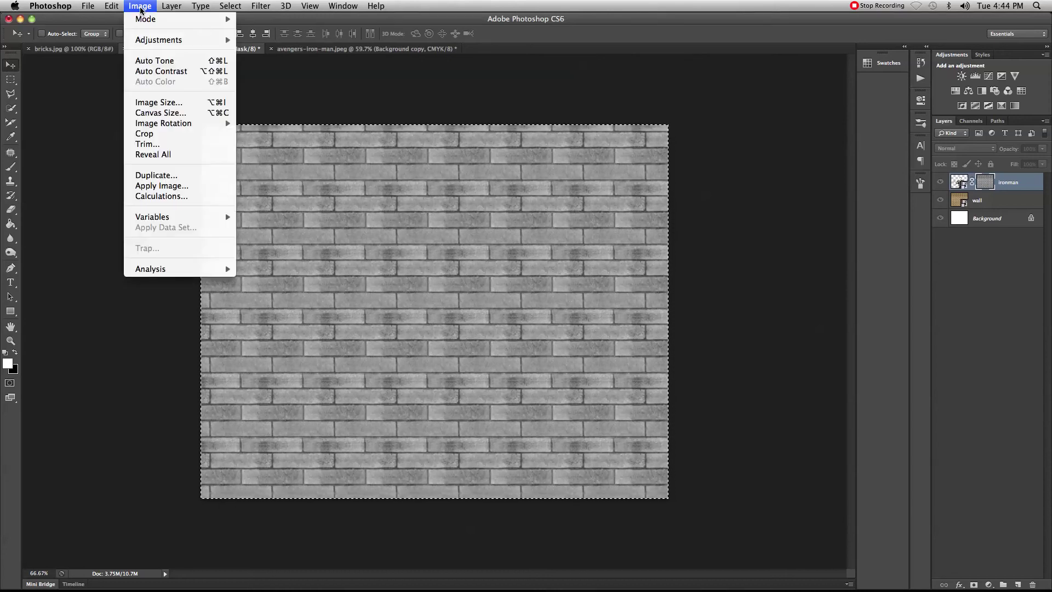
{"action": "mouse_move", "coordinate": [153, 41]}
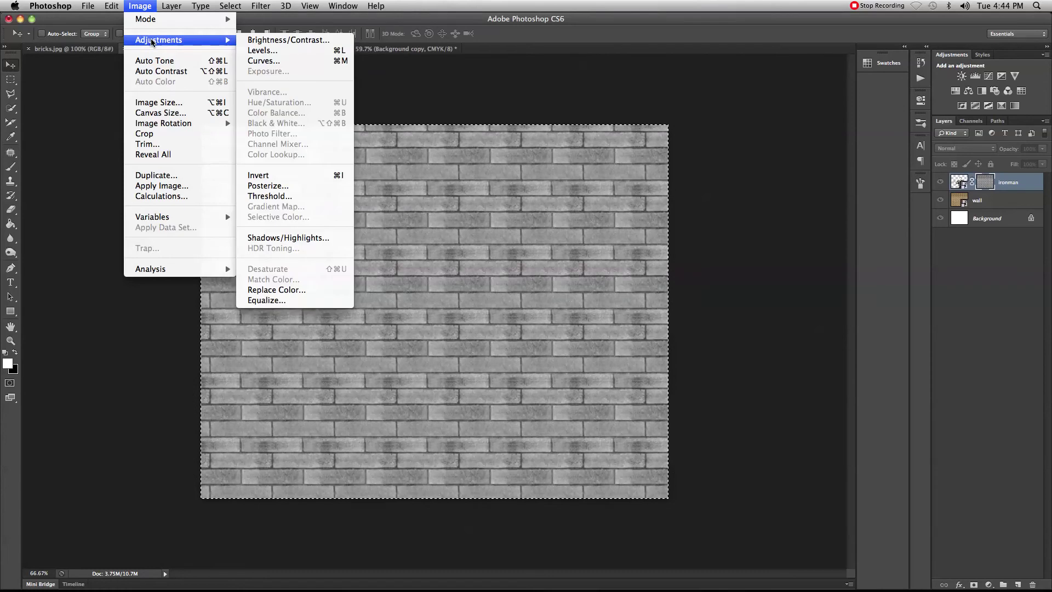
{"action": "left_click", "coordinate": [269, 41]}
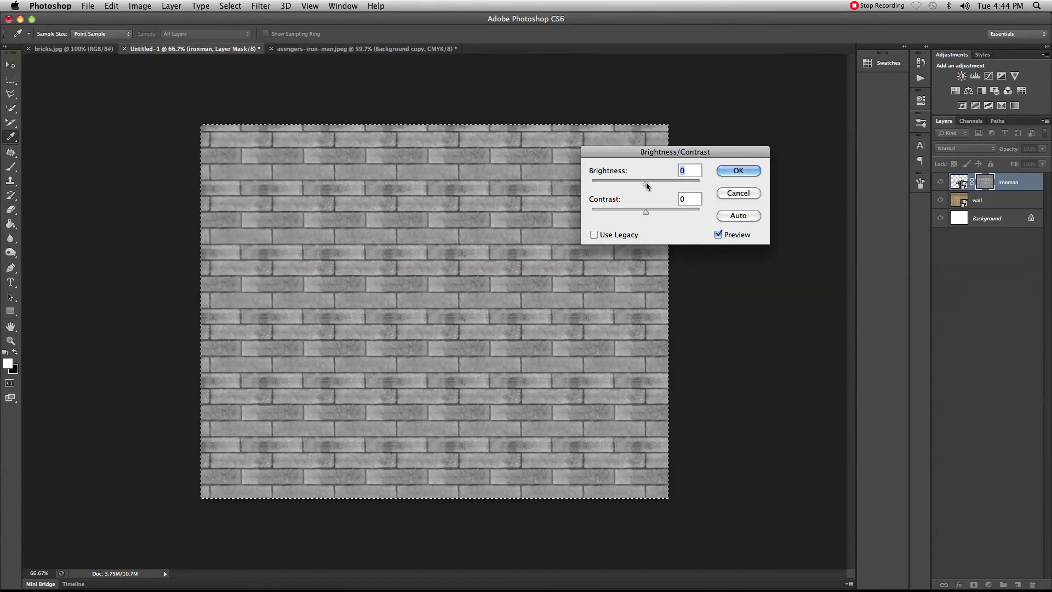
{"action": "left_click_drag", "start_coordinate": [645, 212], "coordinate": [645, 182]}
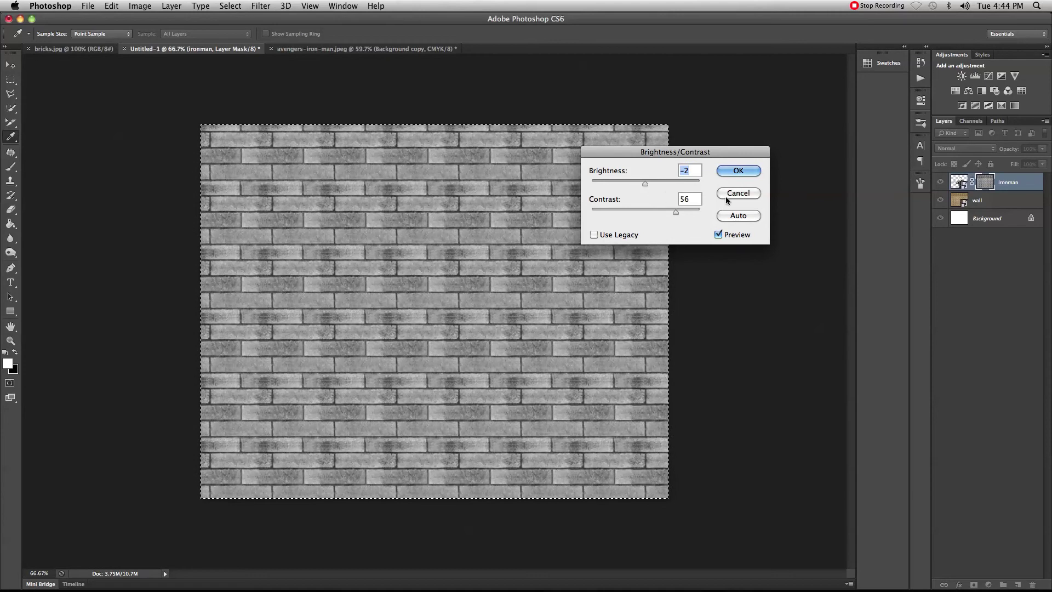
{"action": "left_click", "coordinate": [744, 170]}
{"action": "key", "text": "v"}
{"action": "left_click", "coordinate": [959, 182]}
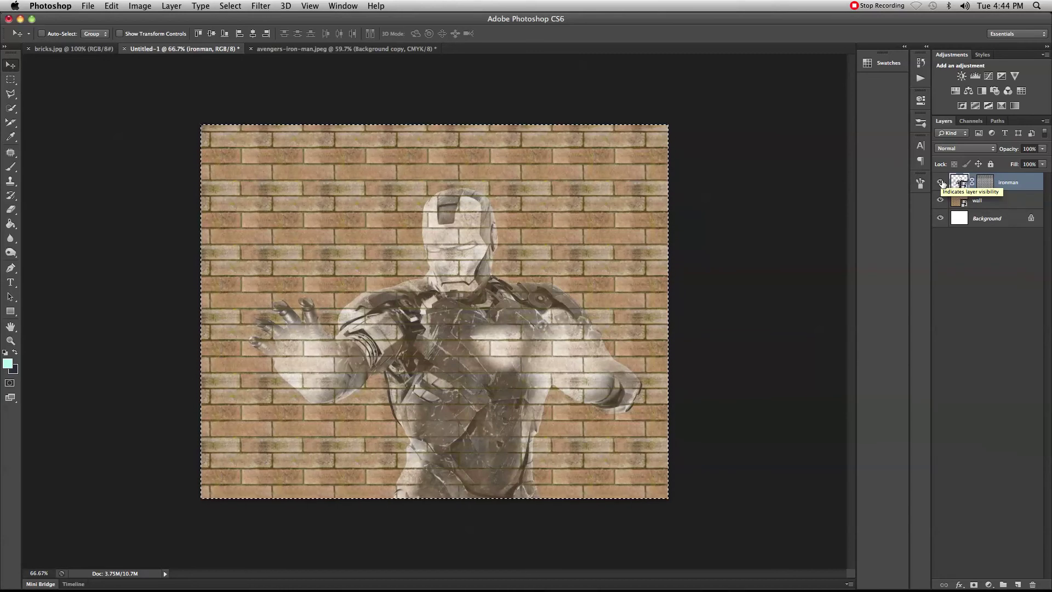
- Compare Iron Man without and with the brick texture by disabling the layer mask and enabling it again
{"action": "right_click", "coordinate": [982, 186]}
{"action": "key", "text": "Escape"}
{"action": "left_click", "coordinate": [980, 186], "text": "shift"}
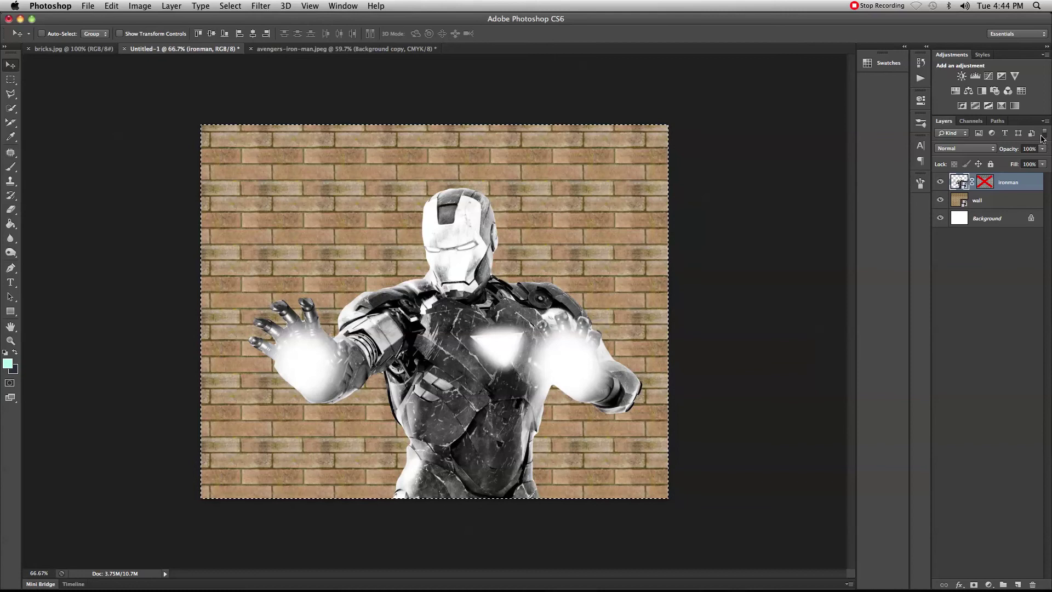
{"action": "right_click", "coordinate": [984, 184]}
{"action": "left_click", "coordinate": [967, 188]}
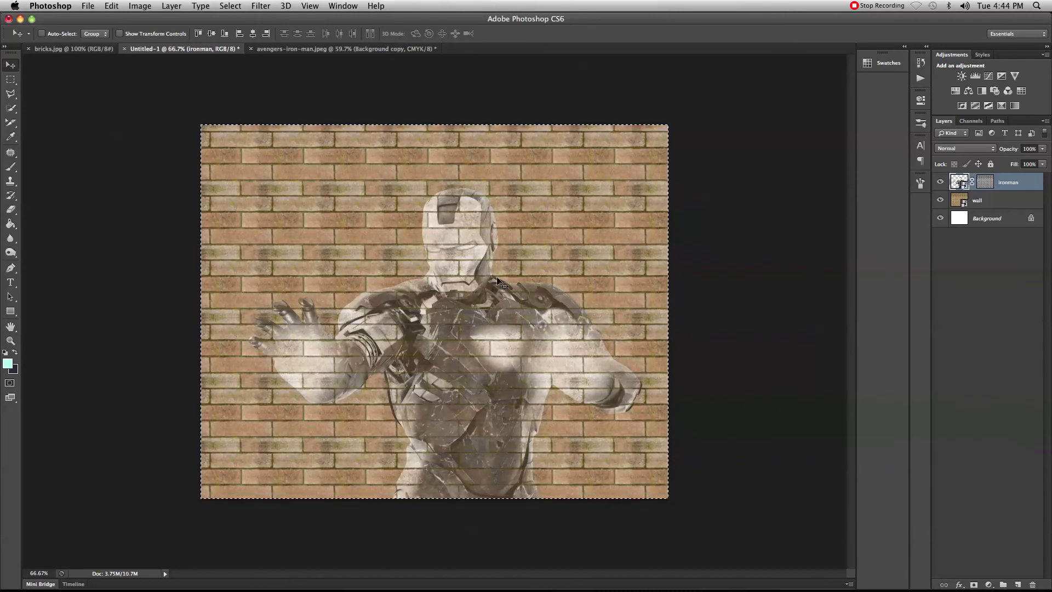
- Open the ironman smart object's contents and apply a Threshold of level 136 to the upper Screen layer
{"action": "double_click", "coordinate": [960, 182]}
{"action": "left_click", "coordinate": [601, 264]}
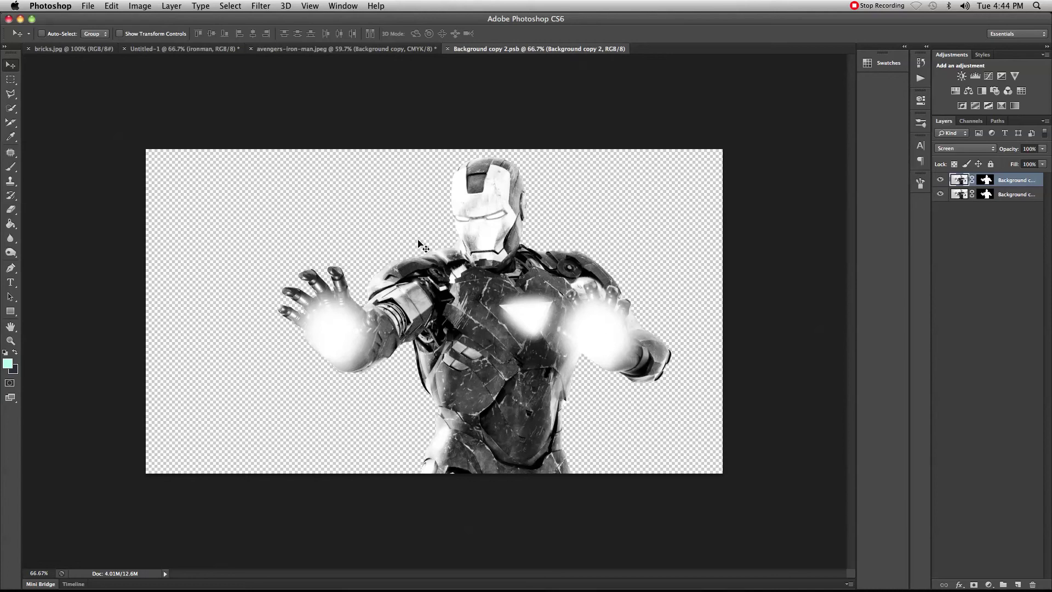
{"action": "left_click", "coordinate": [142, 6]}
{"action": "mouse_move", "coordinate": [164, 40]}
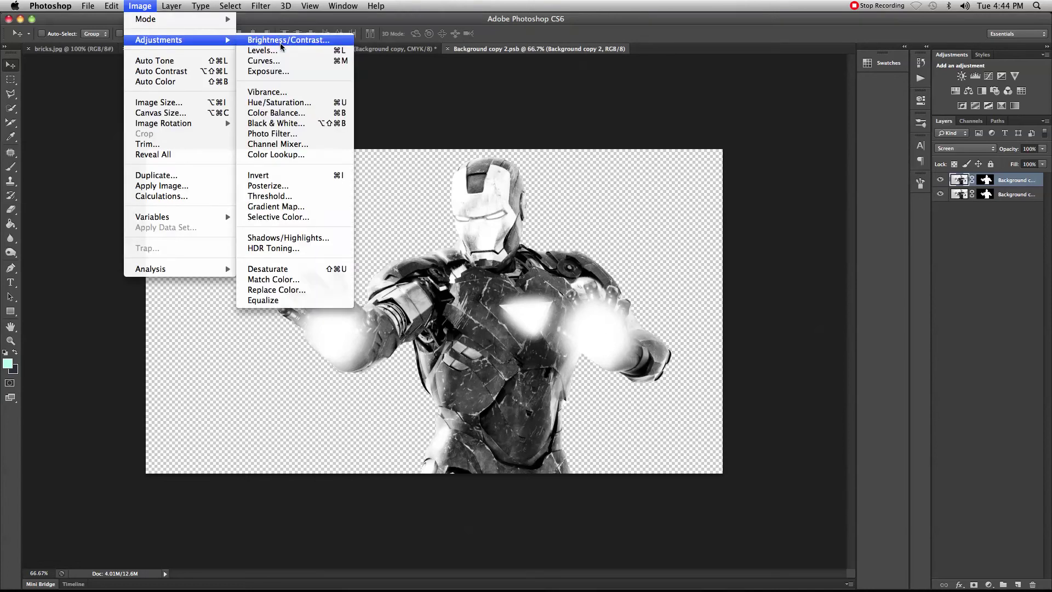
{"action": "left_click", "coordinate": [296, 198]}
{"action": "left_click_drag", "start_coordinate": [465, 107], "coordinate": [333, 71]}
{"action": "left_click_drag", "start_coordinate": [294, 157], "coordinate": [269, 157]}
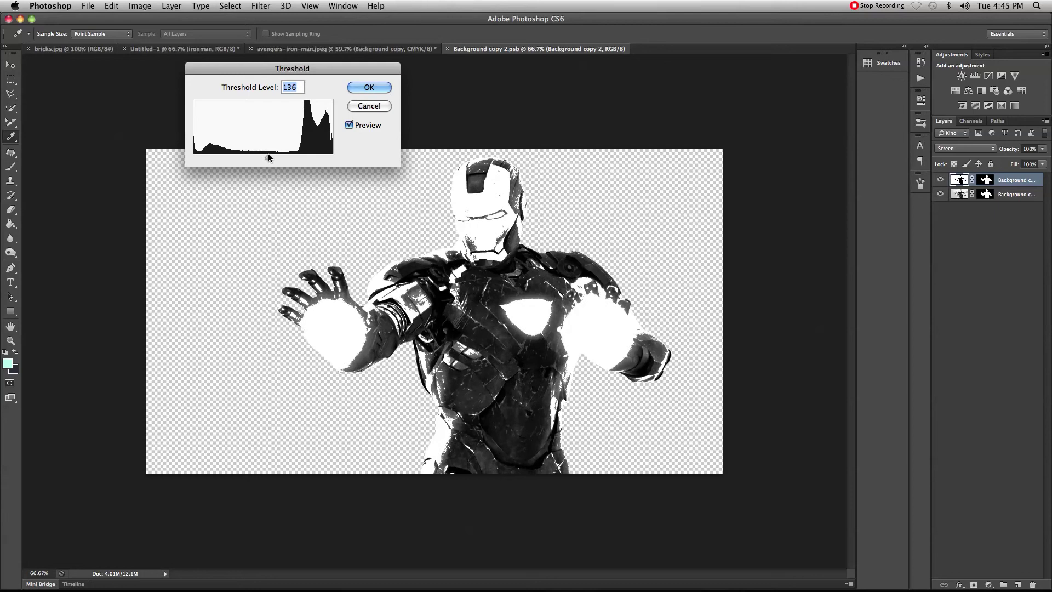
{"action": "left_click", "coordinate": [376, 89]}
{"action": "key", "text": "v"}
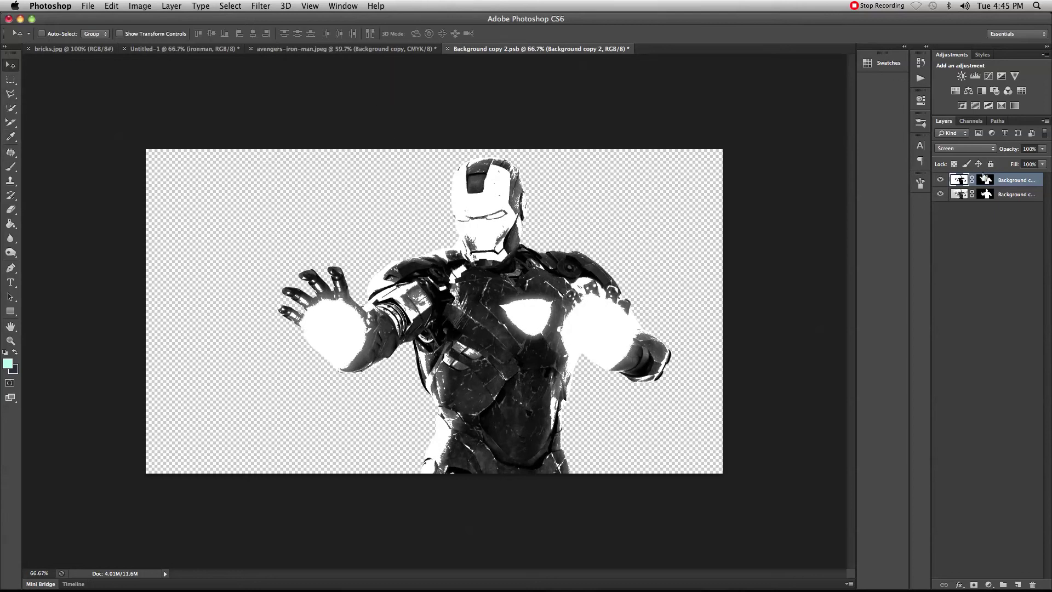
- Apply a Threshold of level 236 to the lower Multiply layer, and close the smart object's document with its changes saved
{"action": "left_click", "coordinate": [1019, 194]}
{"action": "left_click", "coordinate": [137, 5]}
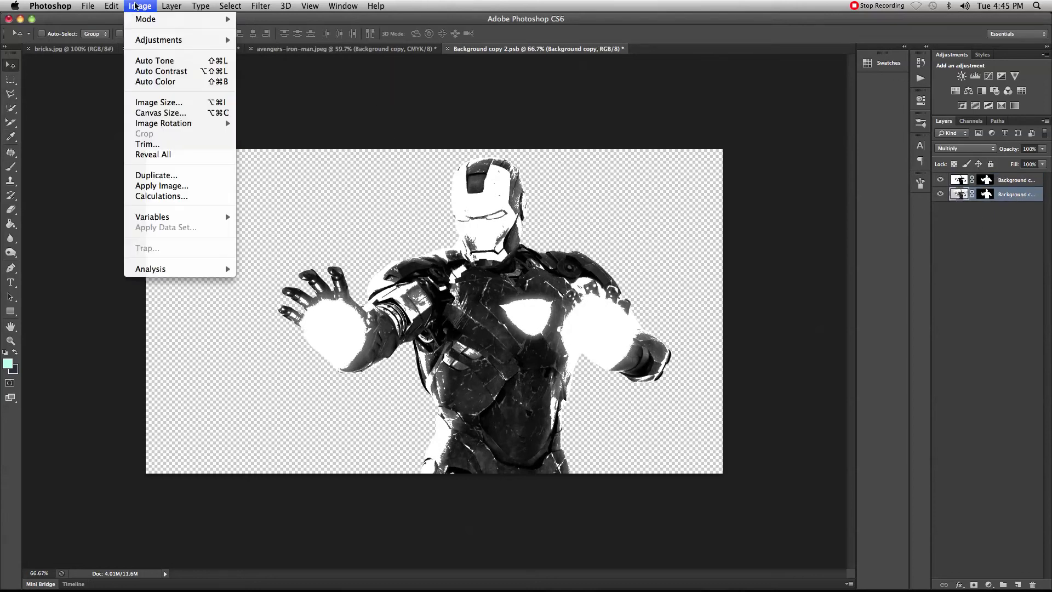
{"action": "mouse_move", "coordinate": [175, 39]}
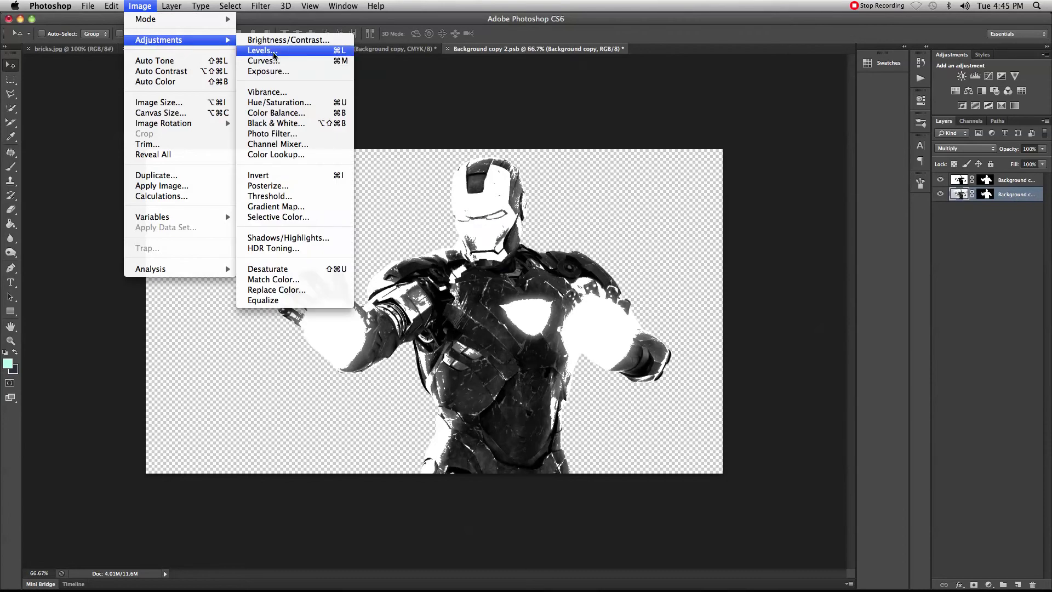
{"action": "left_click", "coordinate": [267, 201]}
{"action": "left_click_drag", "start_coordinate": [263, 157], "coordinate": [322, 167]}
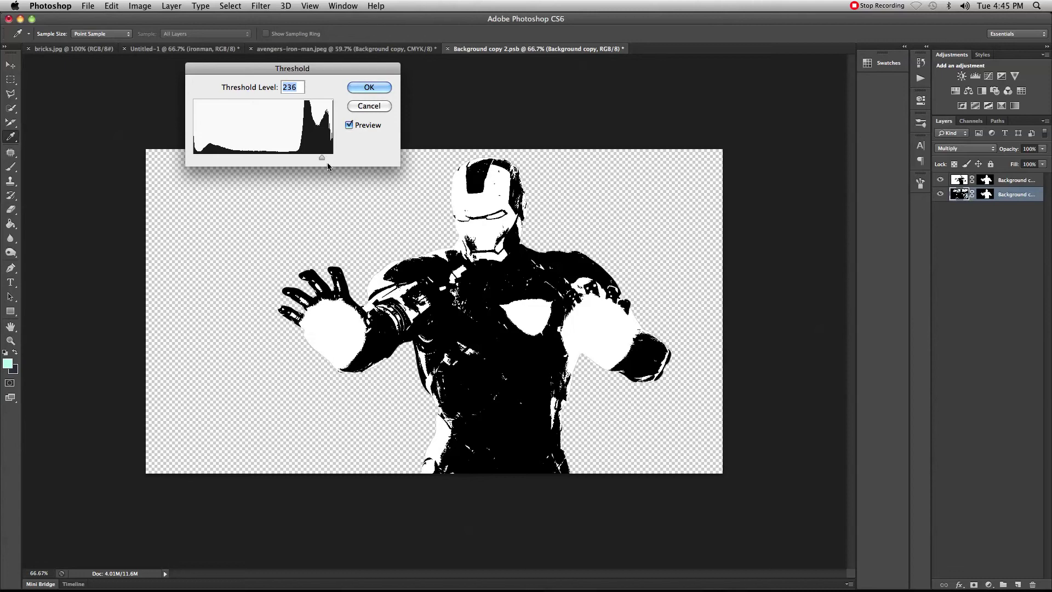
{"action": "left_click", "coordinate": [369, 88]}
{"action": "key", "text": "v"}
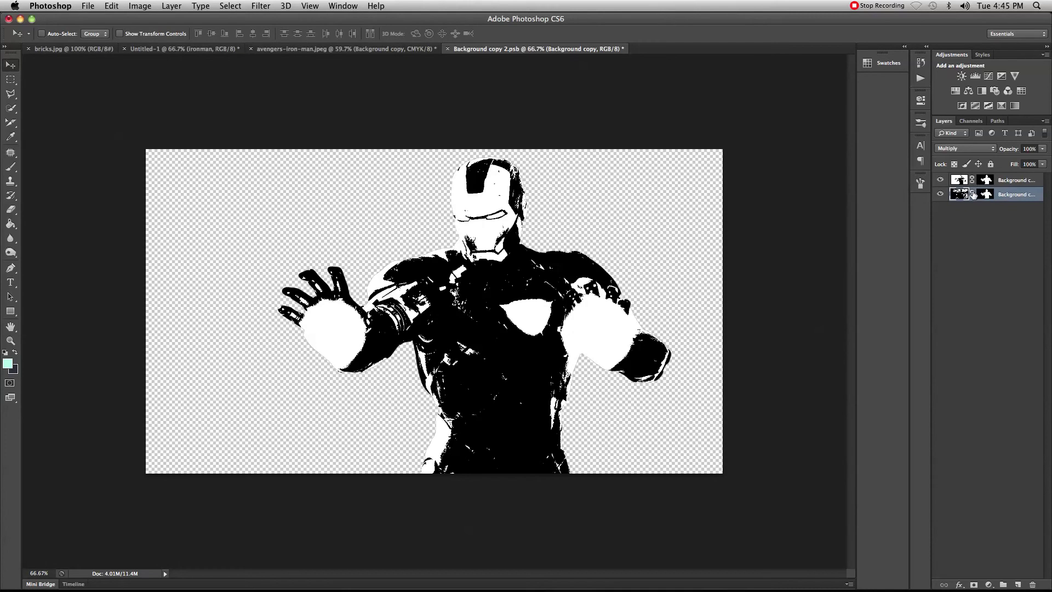
{"action": "left_click", "coordinate": [448, 49]}
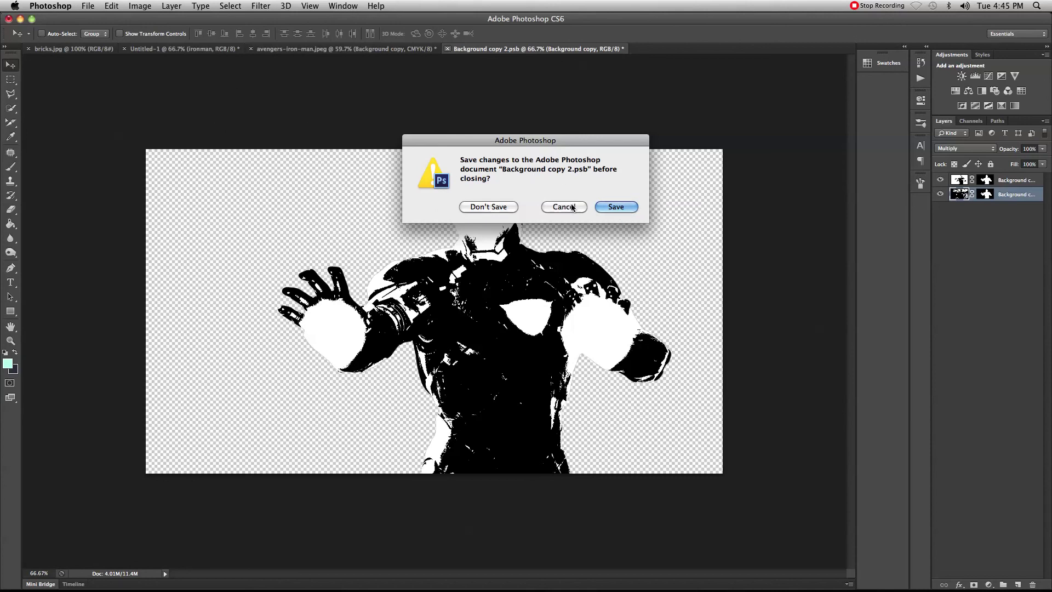
{"action": "left_click", "coordinate": [628, 211]}
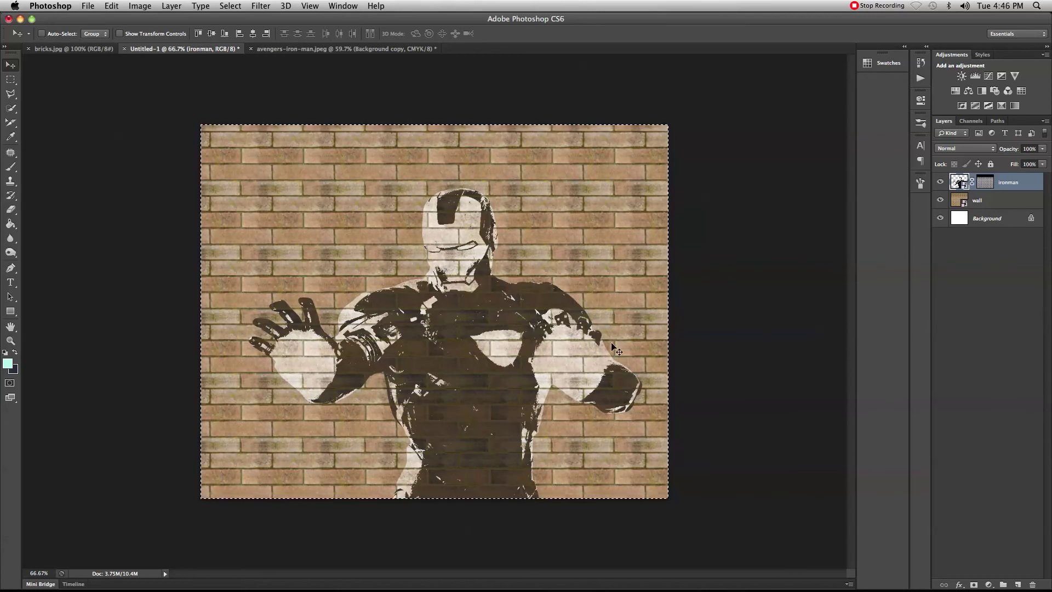
- Duplicate the masked ironman layer, try the Multiply blend mode on the copy, and set it to Screen
{"action": "left_click_drag", "start_coordinate": [1021, 187], "coordinate": [1018, 585]}
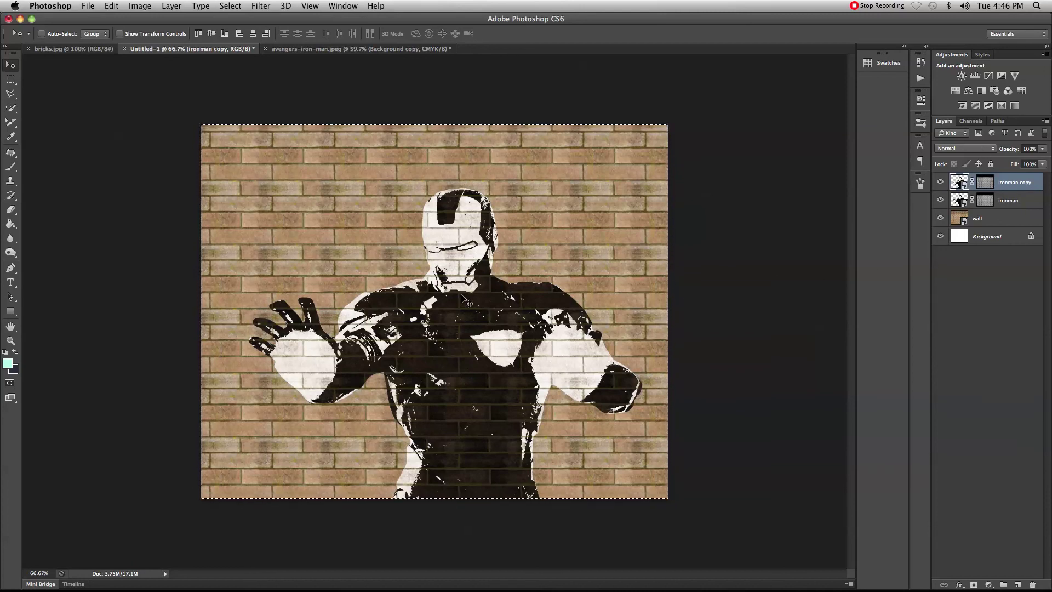
{"action": "left_click", "coordinate": [992, 148]}
{"action": "left_click", "coordinate": [963, 176]}
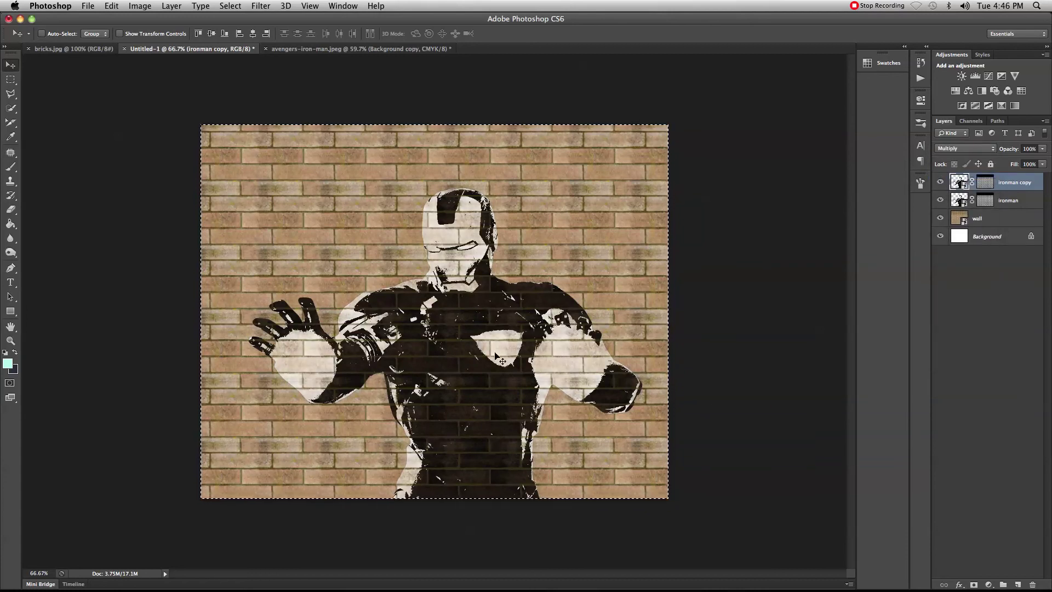
{"action": "left_click", "coordinate": [983, 150]}
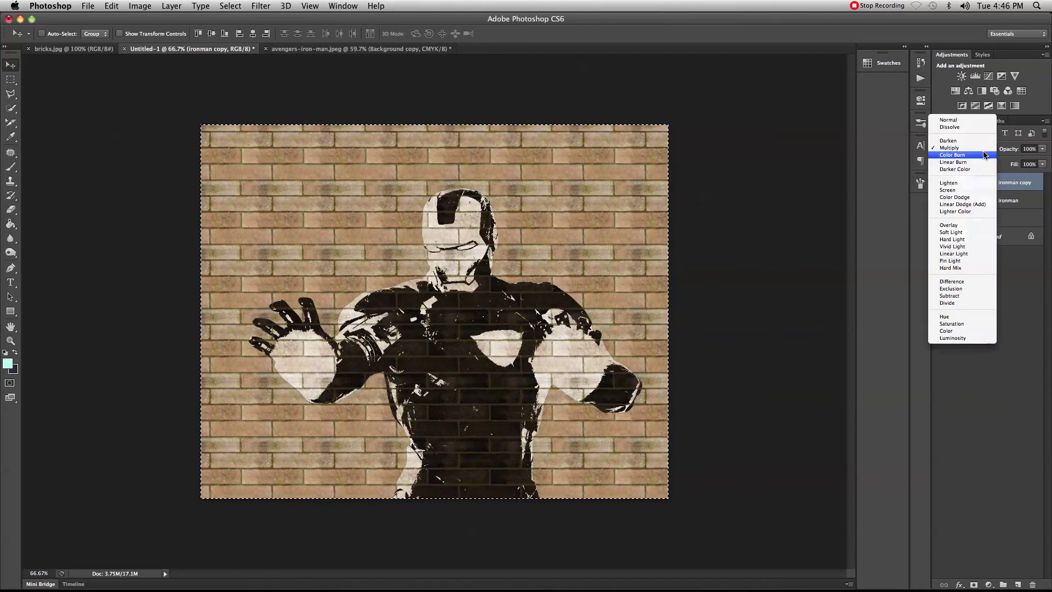
{"action": "left_click", "coordinate": [951, 189]}
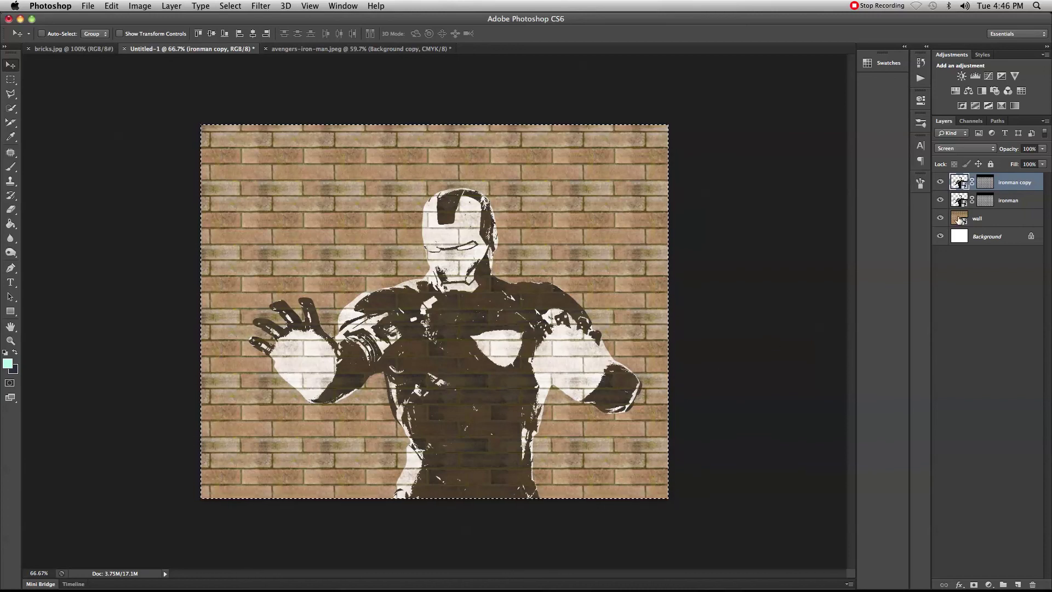
- Duplicate the Screen ironman copy twice and set both new copies to the Multiply blend mode
{"action": "left_click_drag", "start_coordinate": [1022, 185], "coordinate": [1018, 585]}
{"action": "left_click_drag", "start_coordinate": [1020, 190], "coordinate": [1018, 585]}
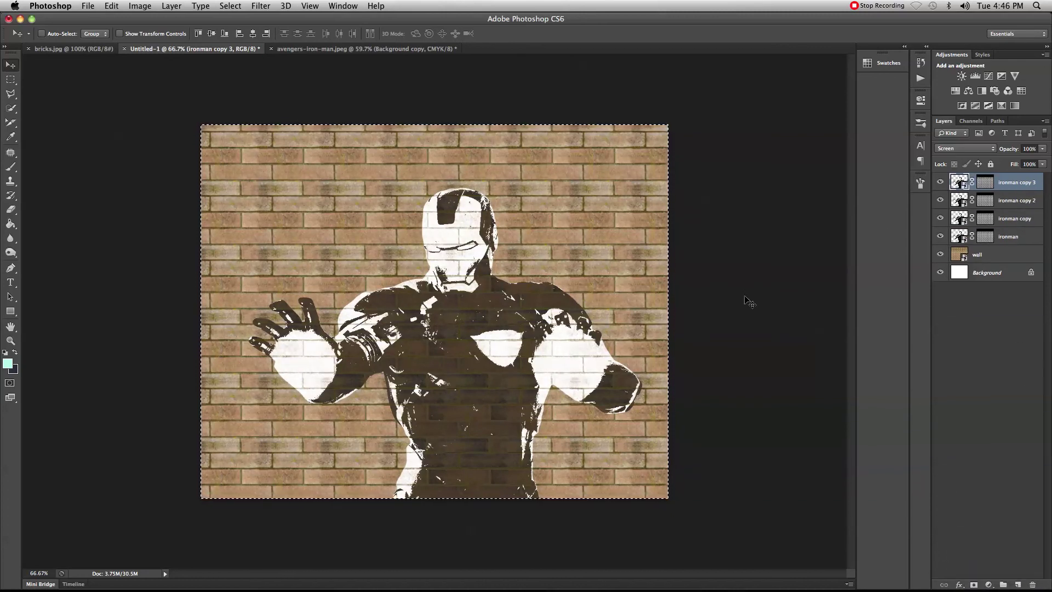
{"action": "left_click", "coordinate": [966, 149]}
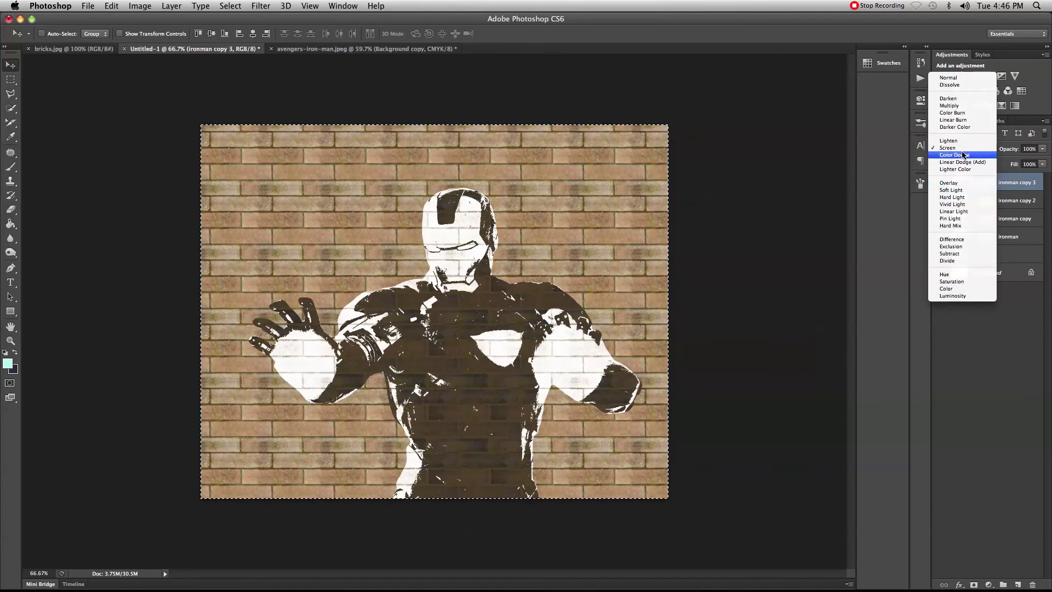
{"action": "left_click", "coordinate": [950, 105]}
{"action": "key", "text": "alt+bracketleft"}
{"action": "left_click", "coordinate": [983, 151]}
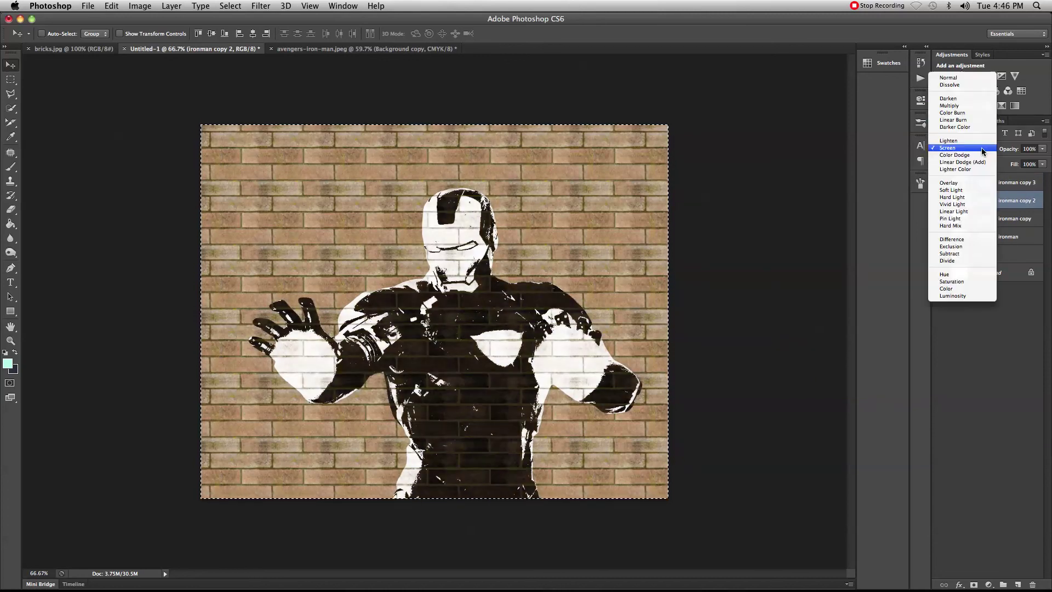
{"action": "left_click", "coordinate": [967, 110]}
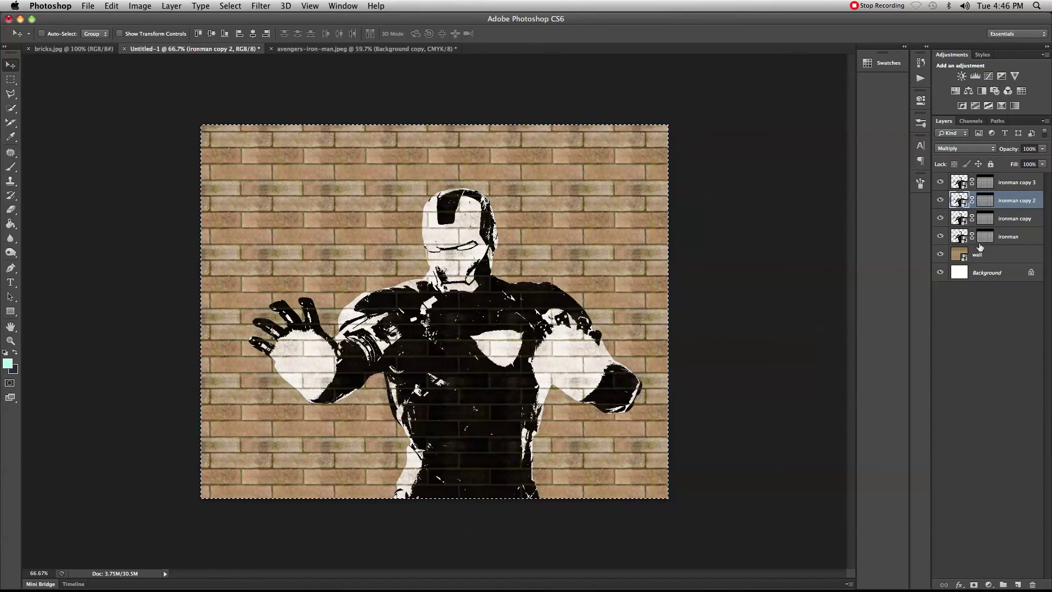
- Convert the four ironman layers together into one smart object
{"action": "left_click", "coordinate": [1015, 185]}
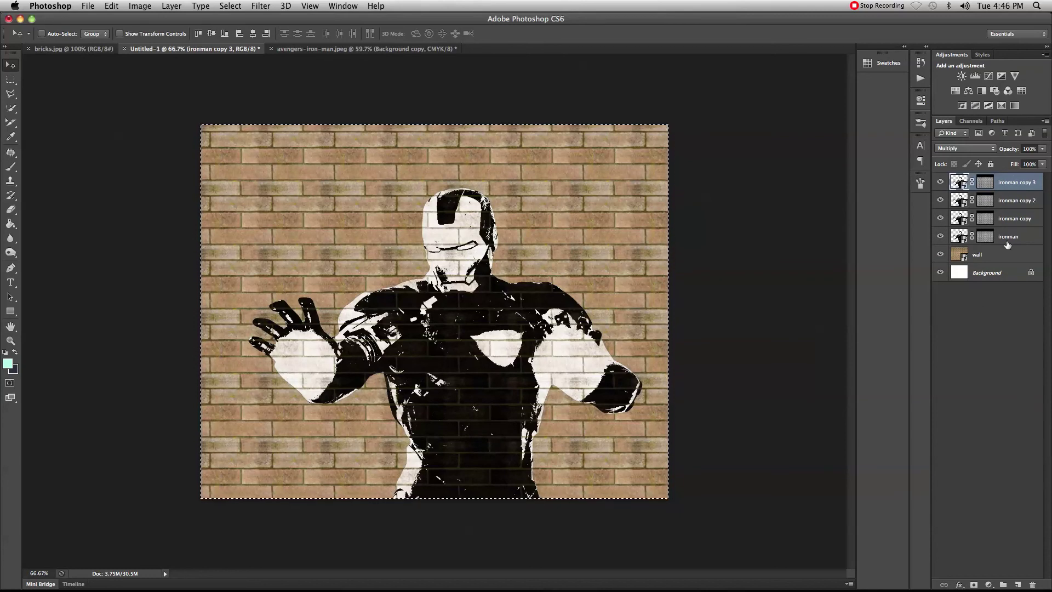
{"action": "left_click", "coordinate": [1009, 240], "text": "shift"}
{"action": "right_click", "coordinate": [1009, 240]}
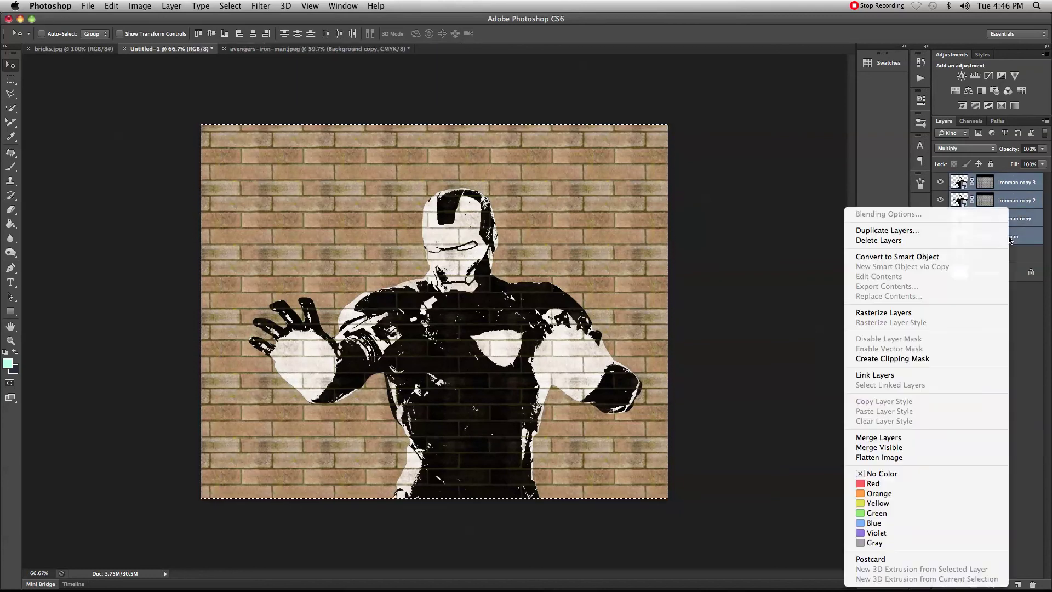
{"action": "left_click", "coordinate": [960, 258]}
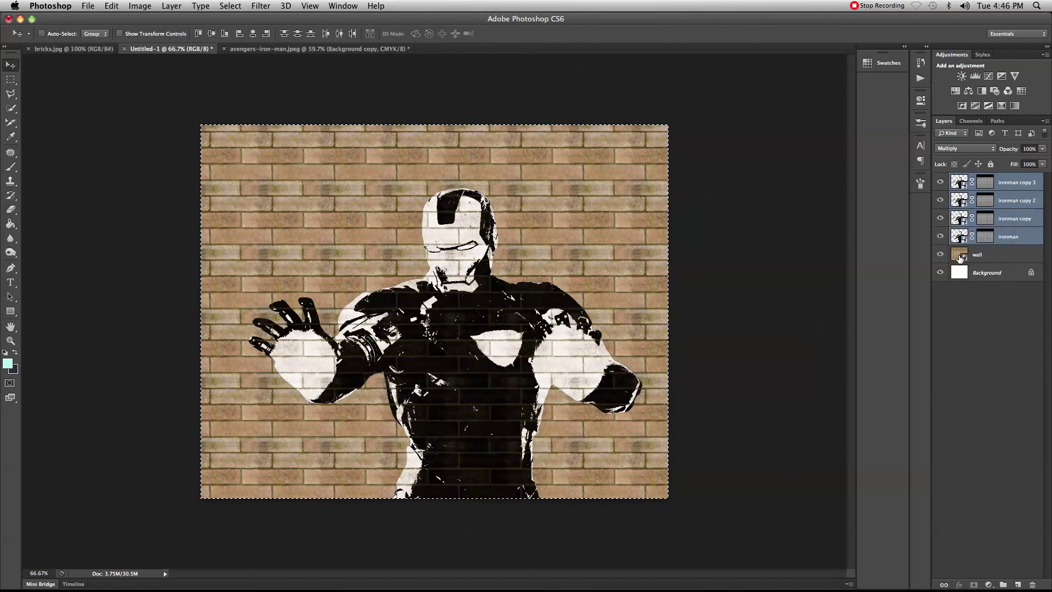